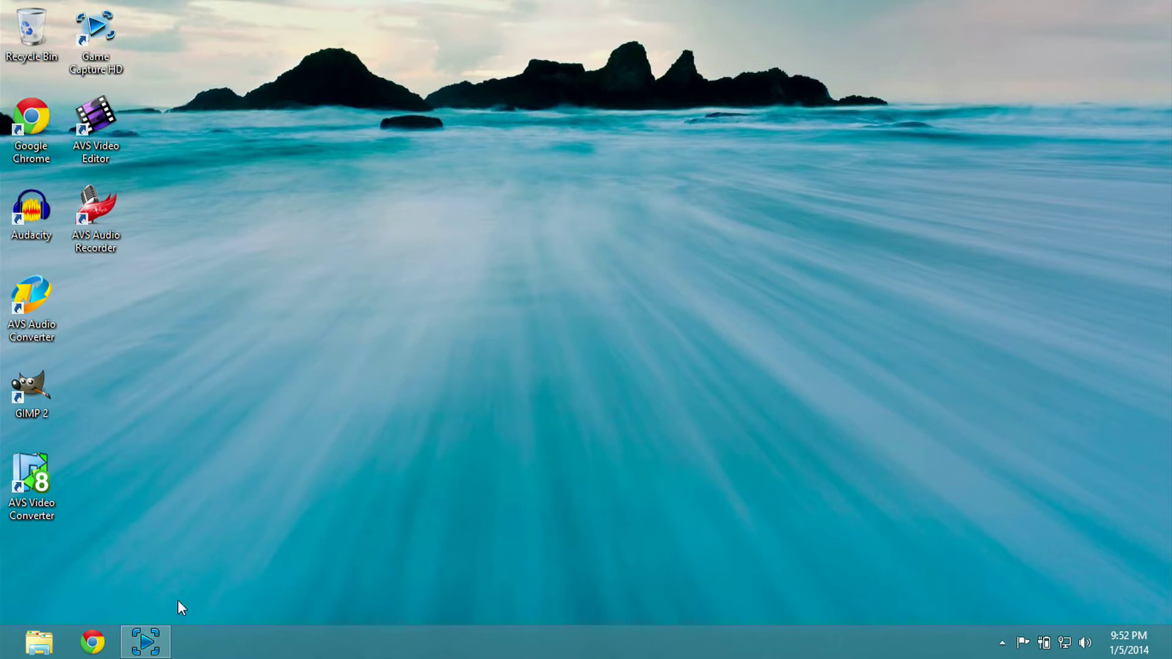
Open Google Chrome, search for "red background images" and show the full set of image results.
{"action": "left_click", "coordinate": [93, 644]}
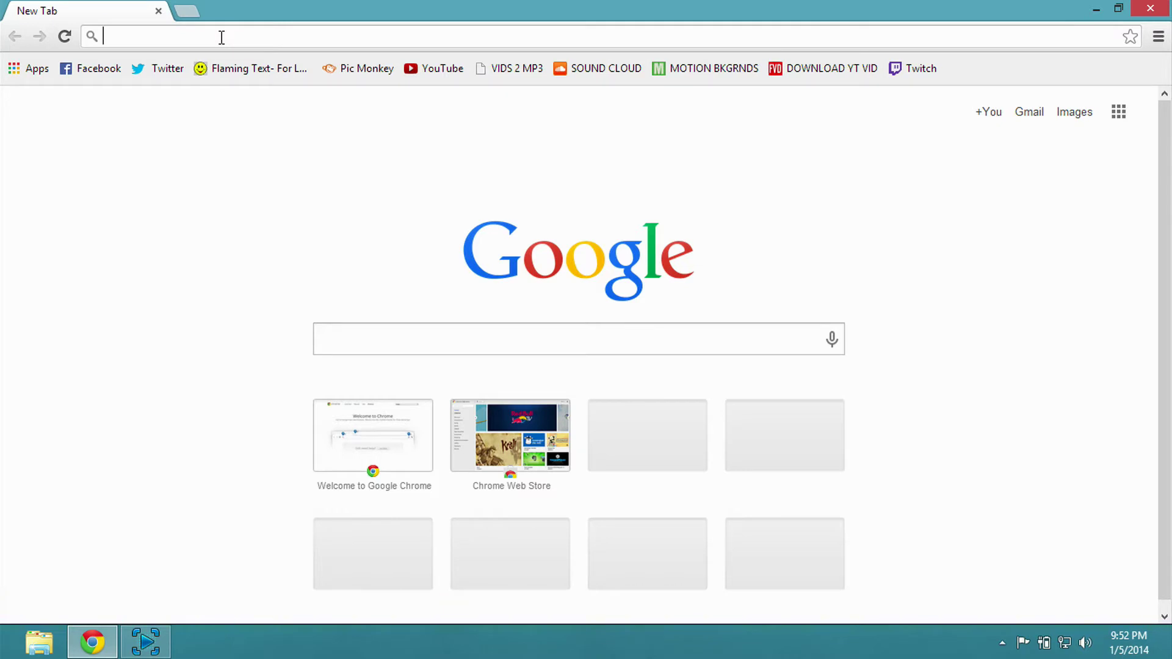
{"action": "type", "text": "red"}
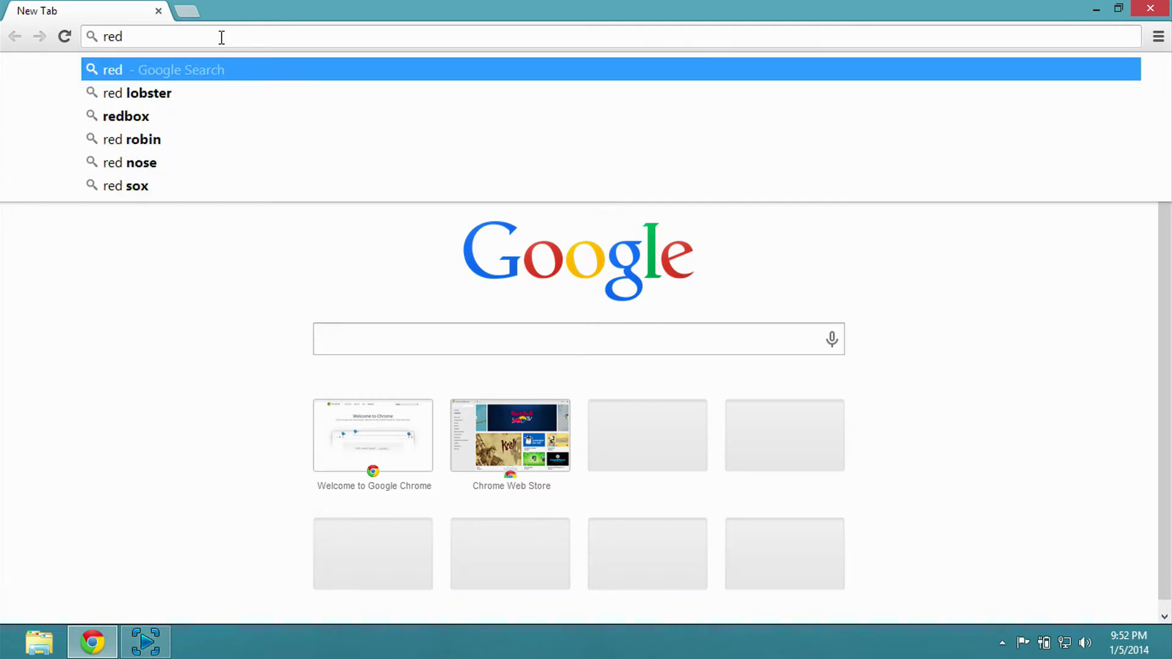
{"action": "type", "text": " back"}
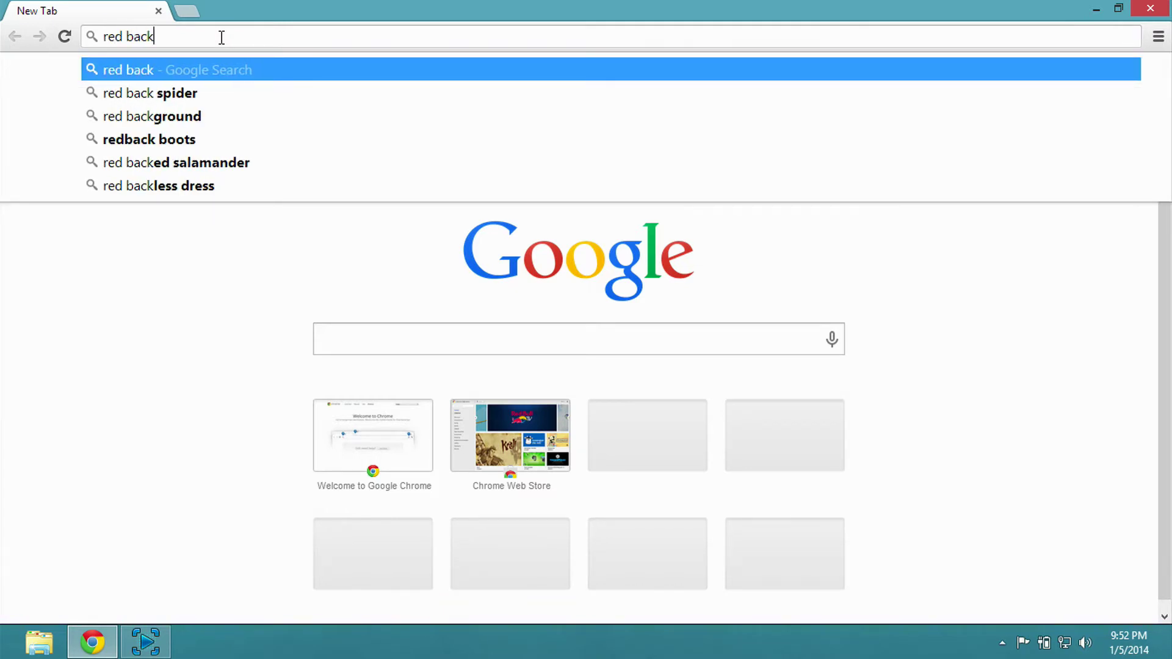
{"action": "type", "text": "groun"}
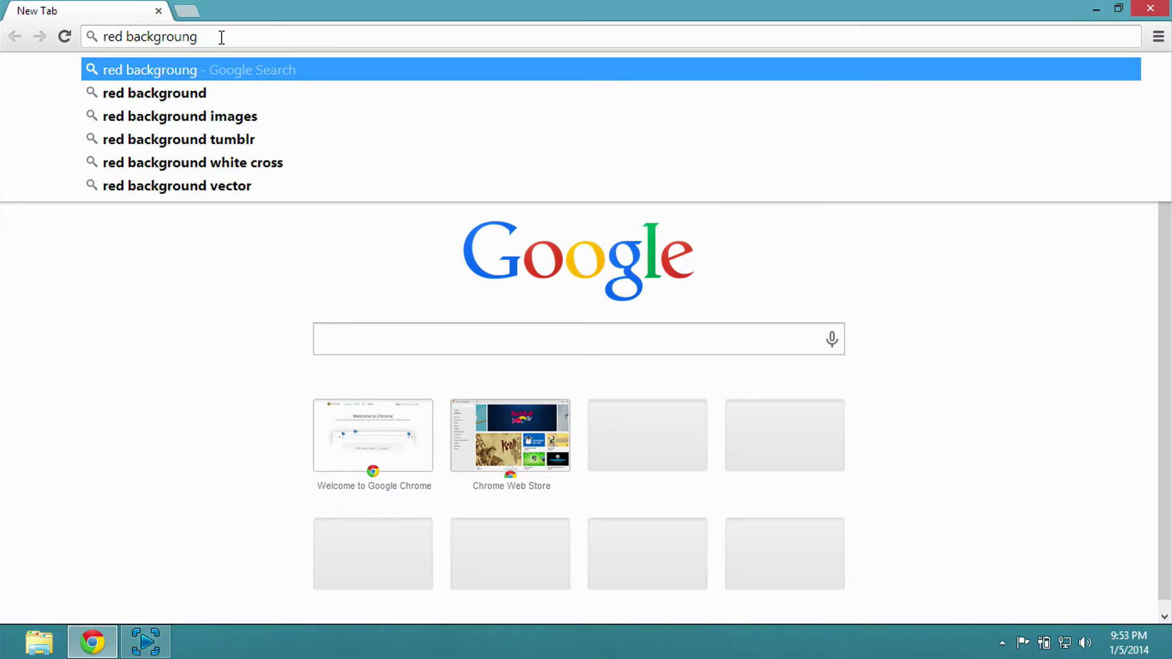
{"action": "type", "text": "d"}
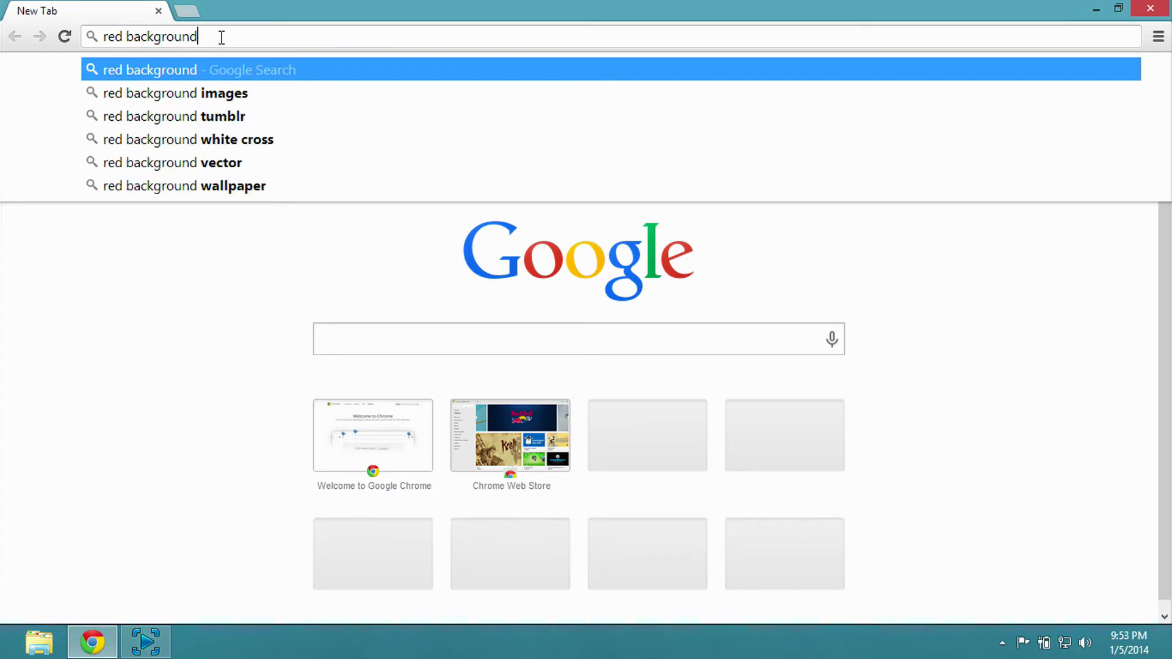
{"action": "left_click", "coordinate": [236, 93]}
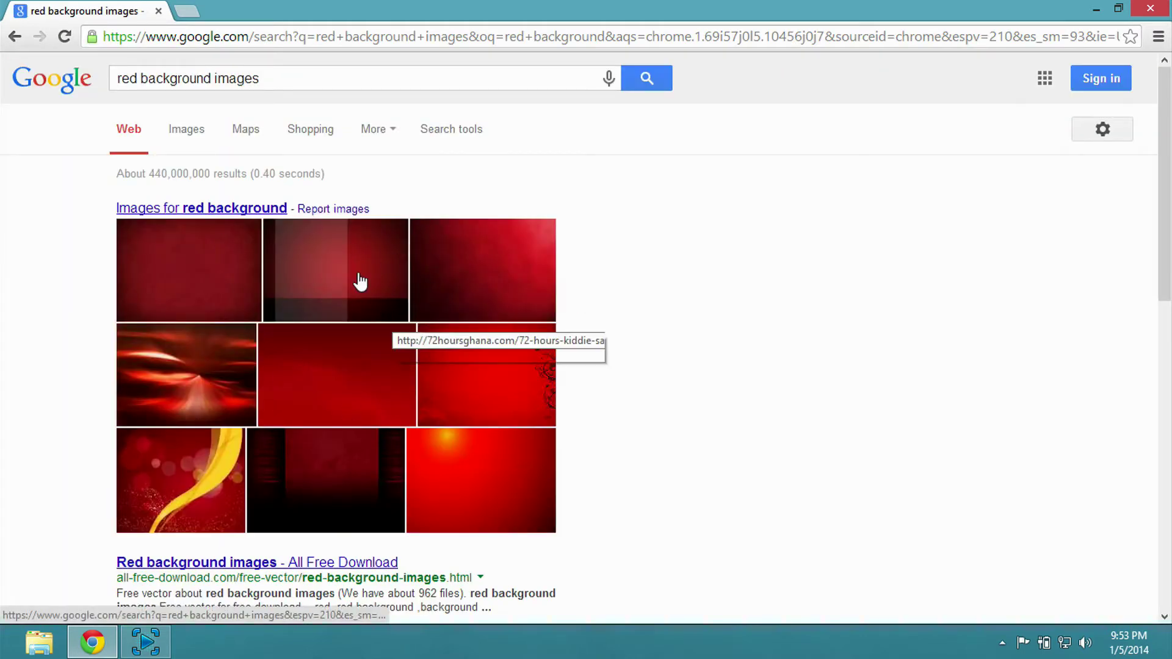
{"action": "left_click", "coordinate": [218, 211]}
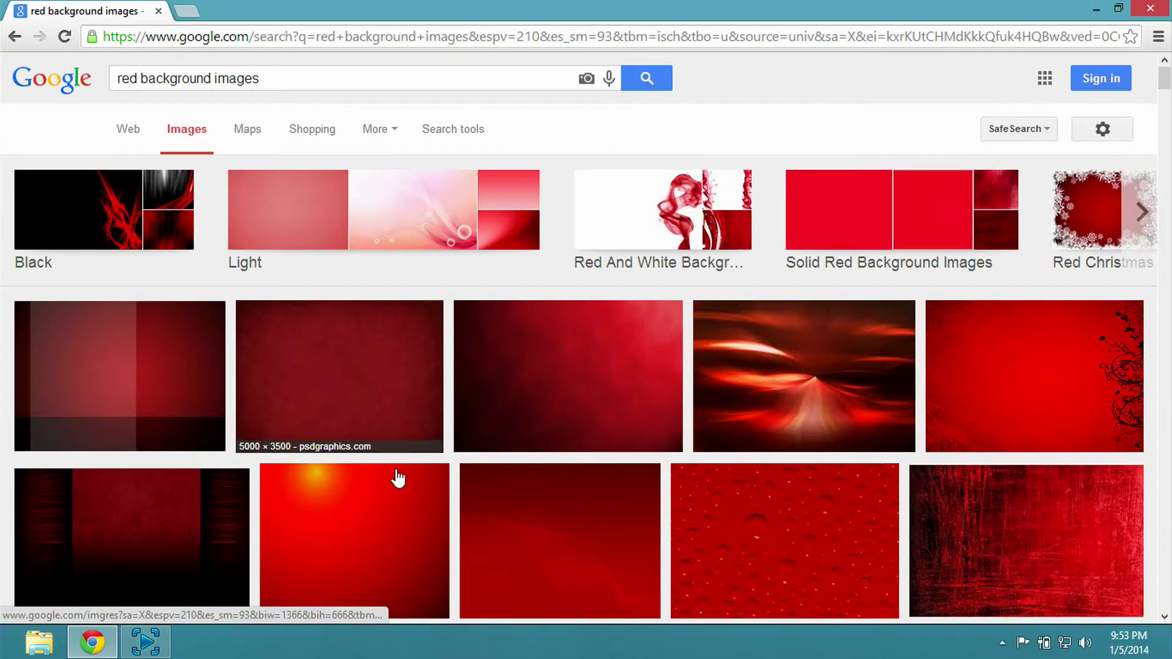
Save the 5000 × 3500 scratched dark red grunge texture to the Downloads folder as a JPEG named "red".
{"action": "left_click", "coordinate": [581, 413]}
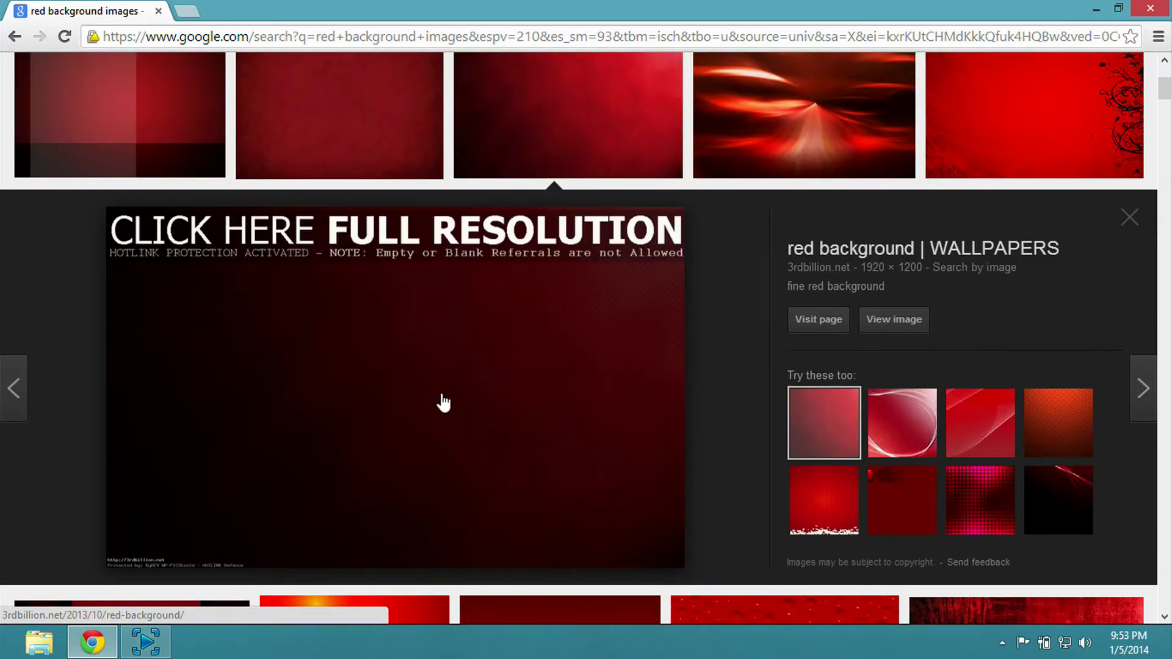
{"action": "left_click", "coordinate": [355, 129]}
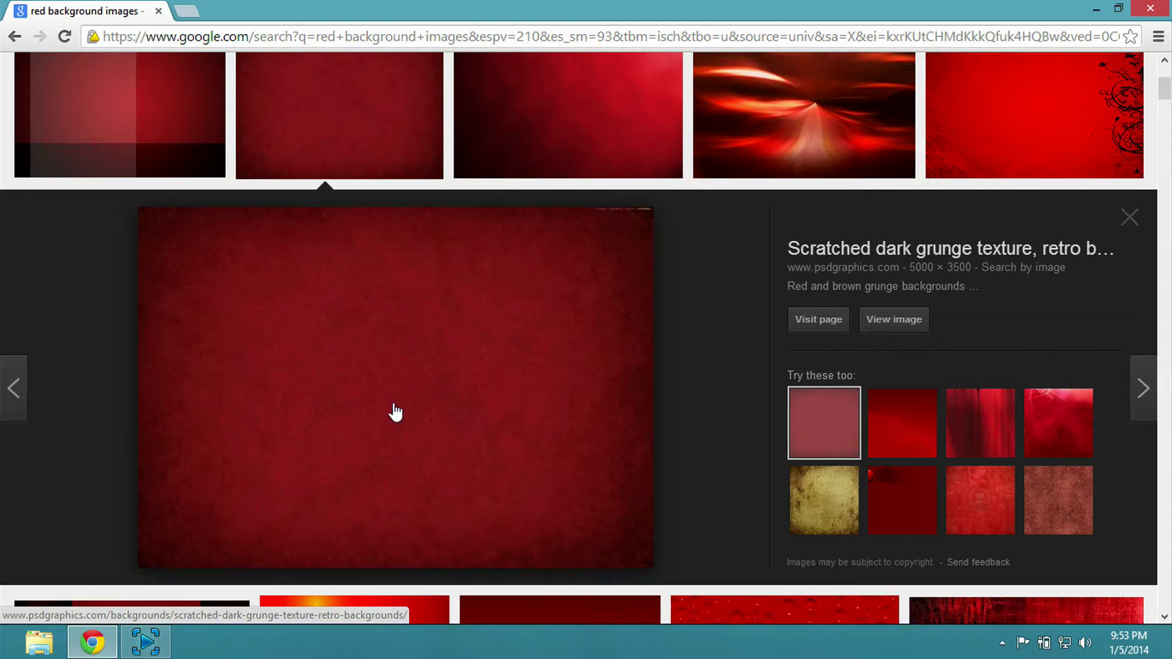
{"action": "right_click", "coordinate": [394, 405]}
{"action": "left_click", "coordinate": [487, 264]}
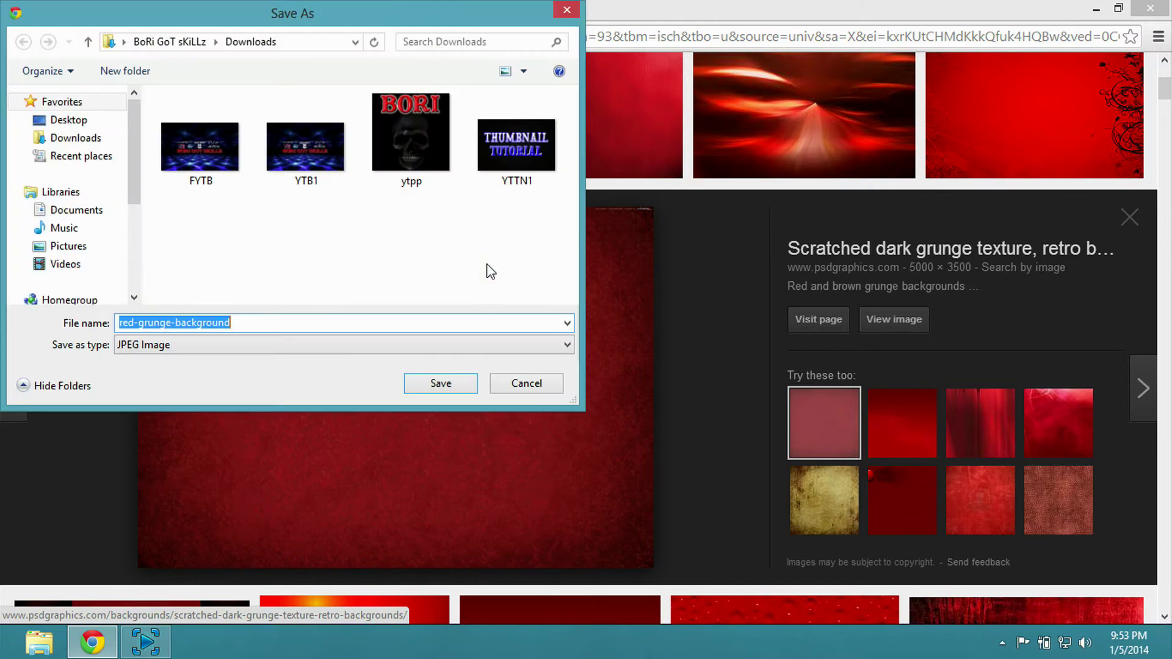
{"action": "type", "text": "red"}
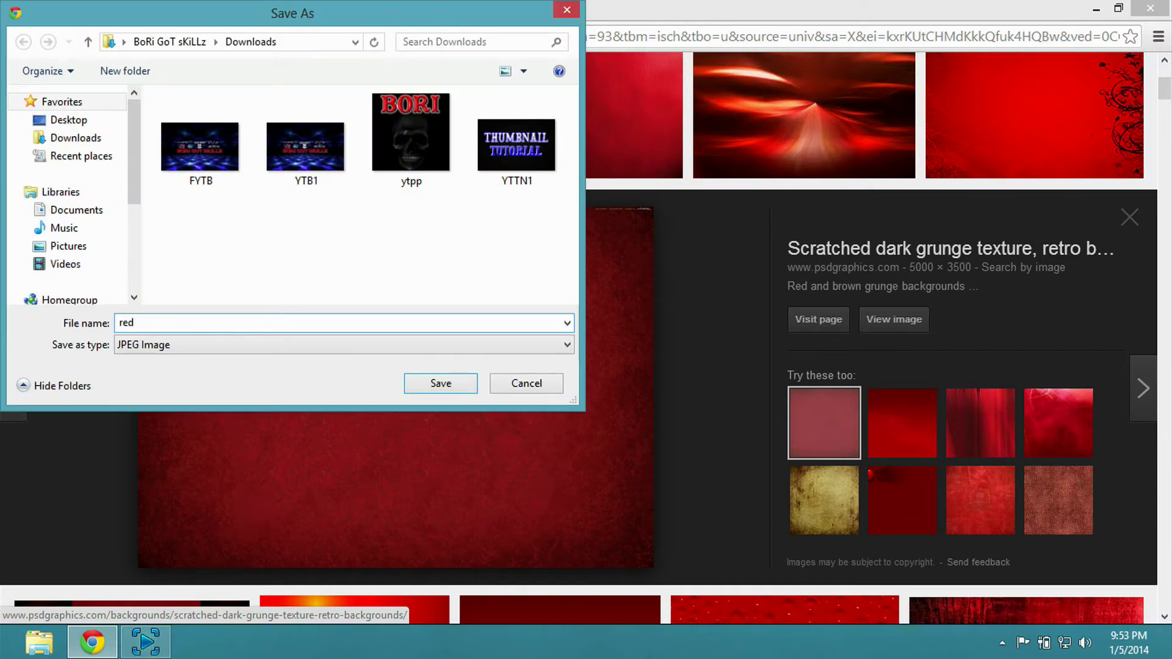
{"action": "left_click", "coordinate": [439, 385]}
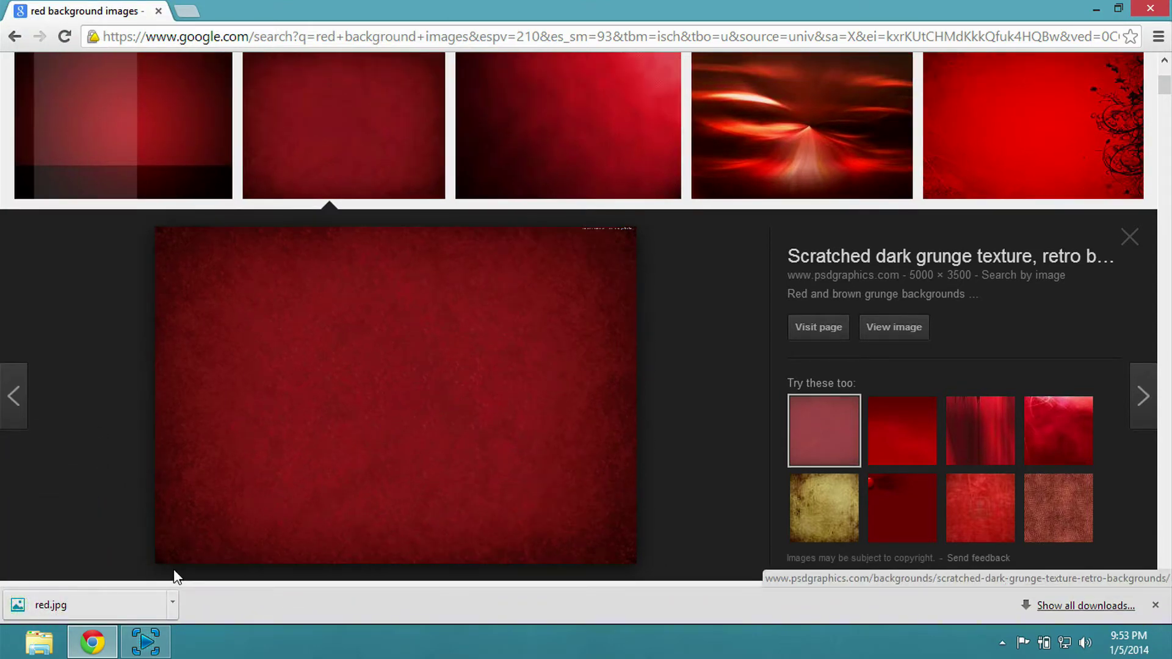
Open PicMonkey in a new tab and load the "red" image for editing with the Bubbles image setting.
{"action": "left_click", "coordinate": [187, 13]}
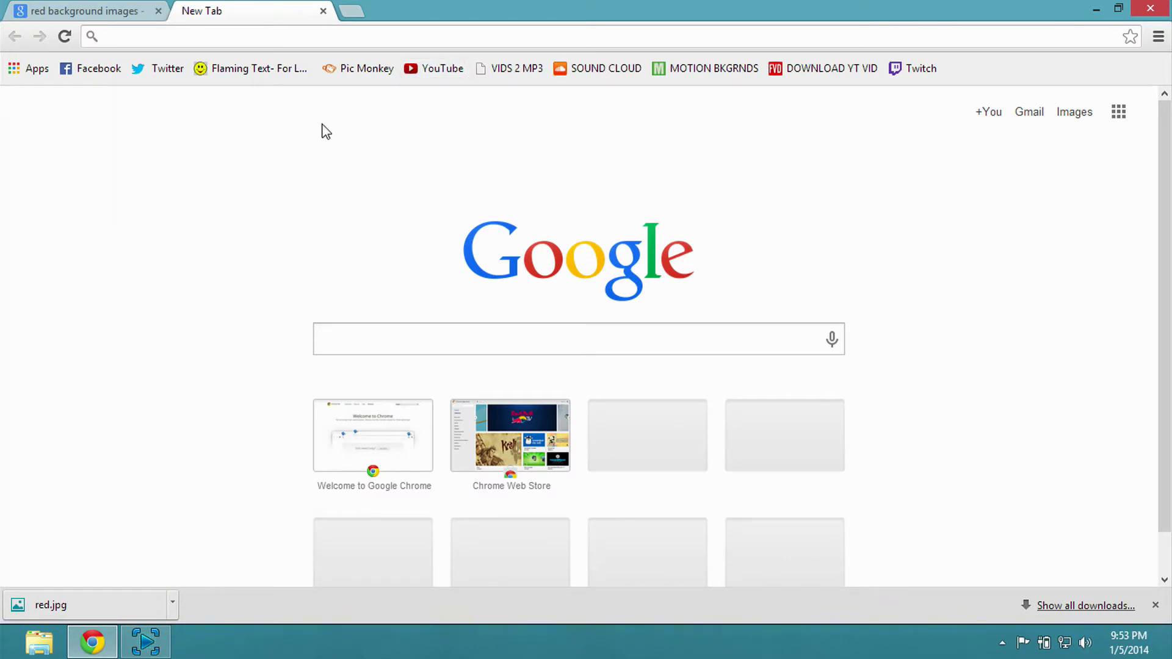
{"action": "left_click", "coordinate": [354, 70]}
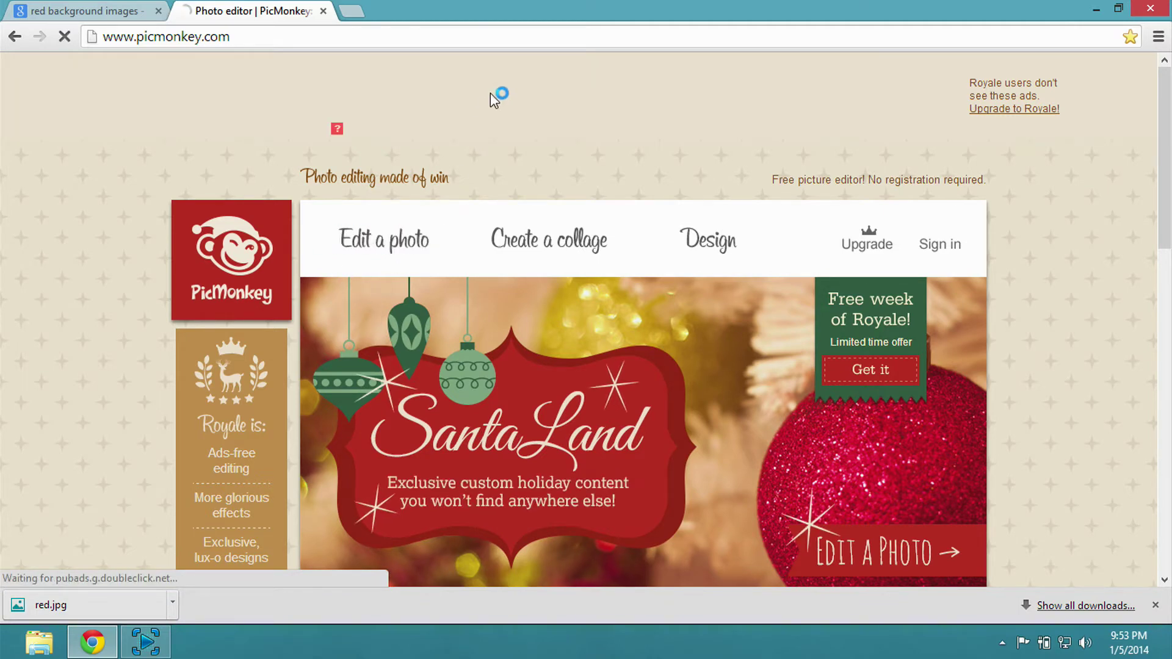
{"action": "left_click", "coordinate": [369, 248]}
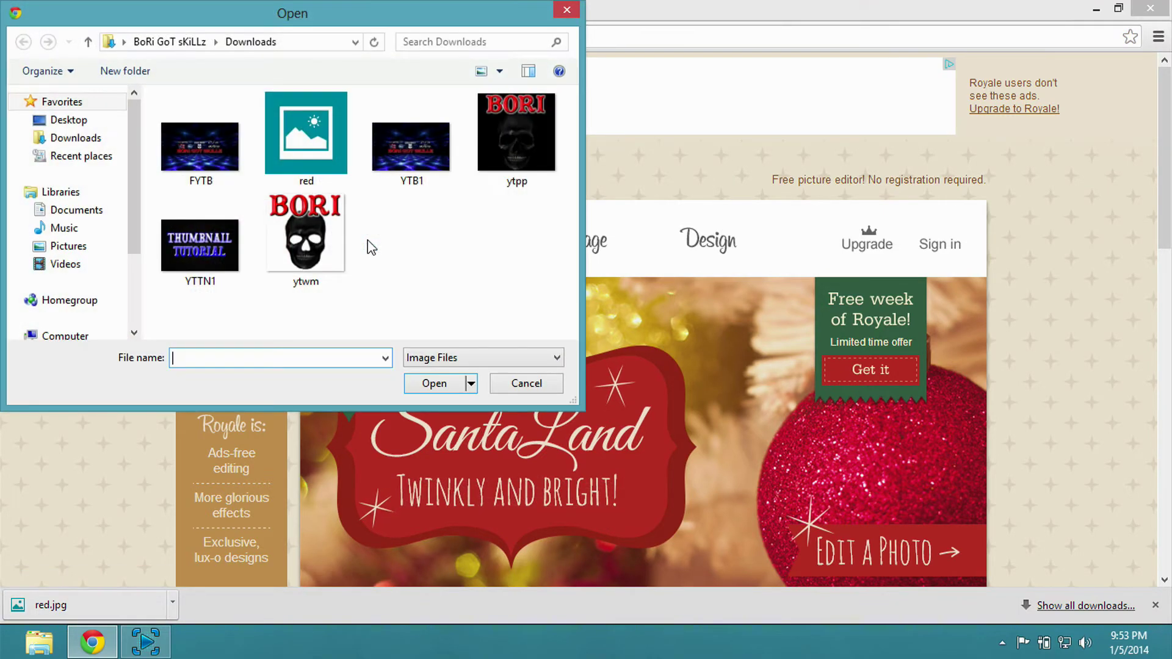
{"action": "left_click", "coordinate": [309, 134]}
{"action": "double_click", "coordinate": [316, 166]}
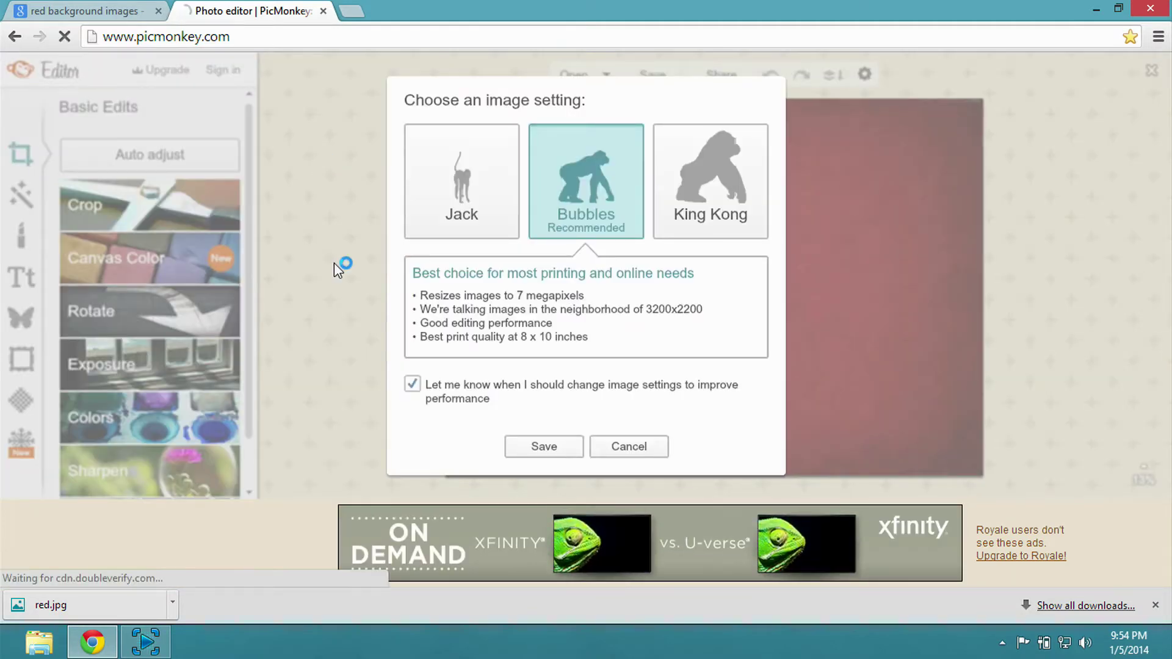
{"action": "left_click", "coordinate": [545, 447]}
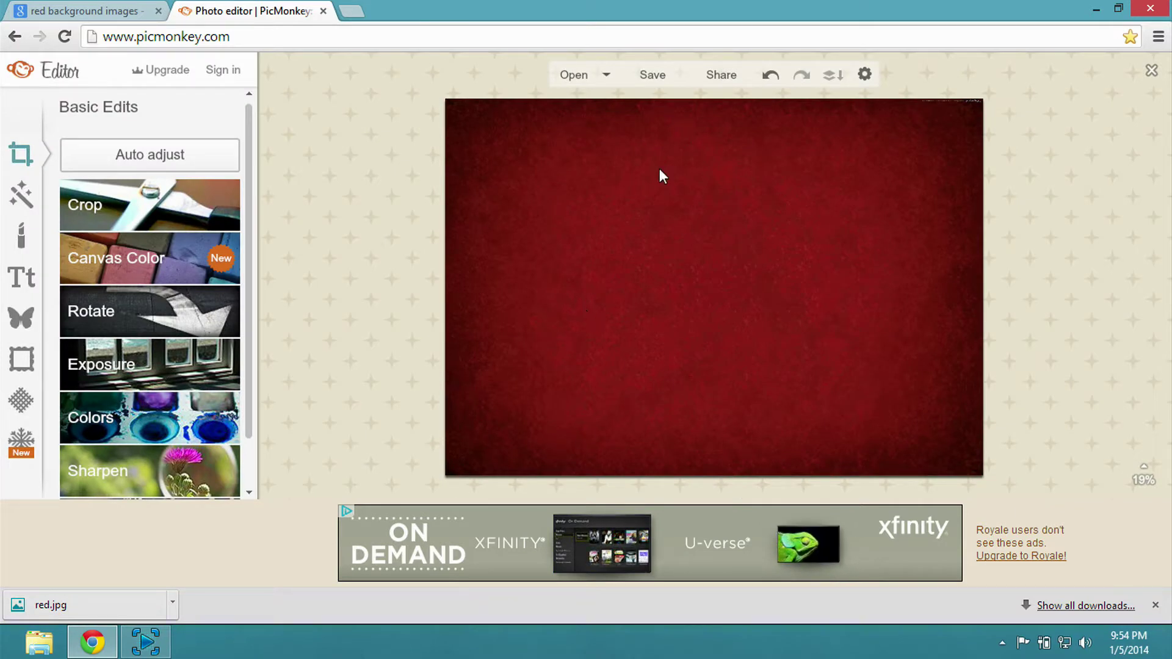
Start cropping the red background with the 1280 x 800 desktop preset.
{"action": "left_click", "coordinate": [160, 199]}
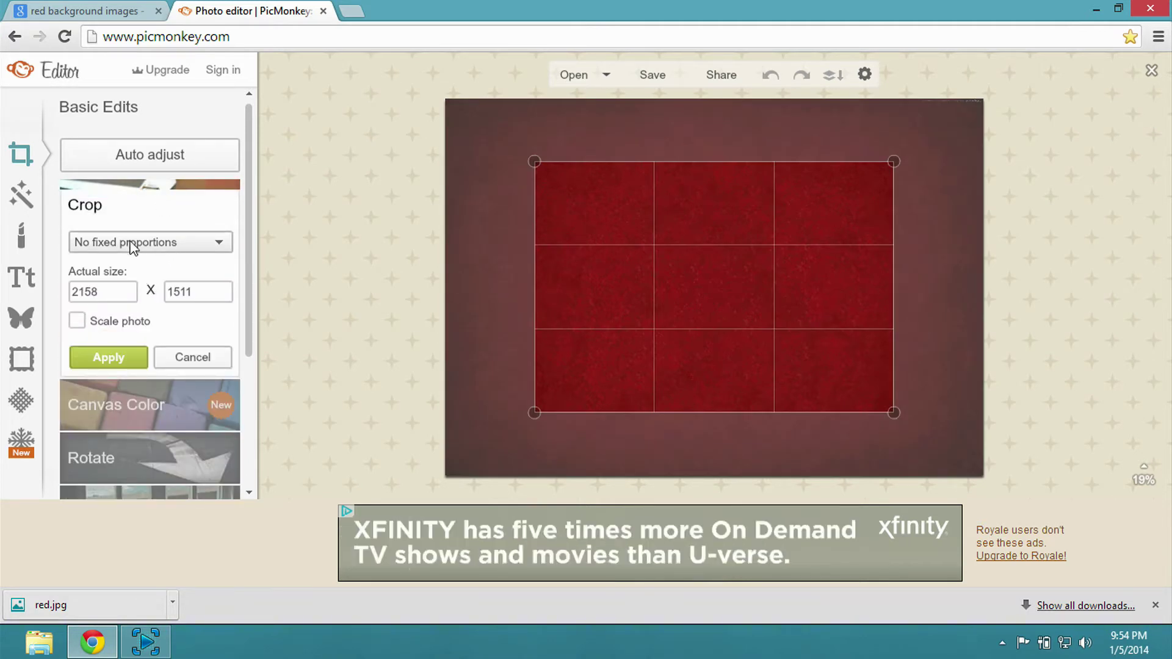
{"action": "left_click", "coordinate": [221, 244]}
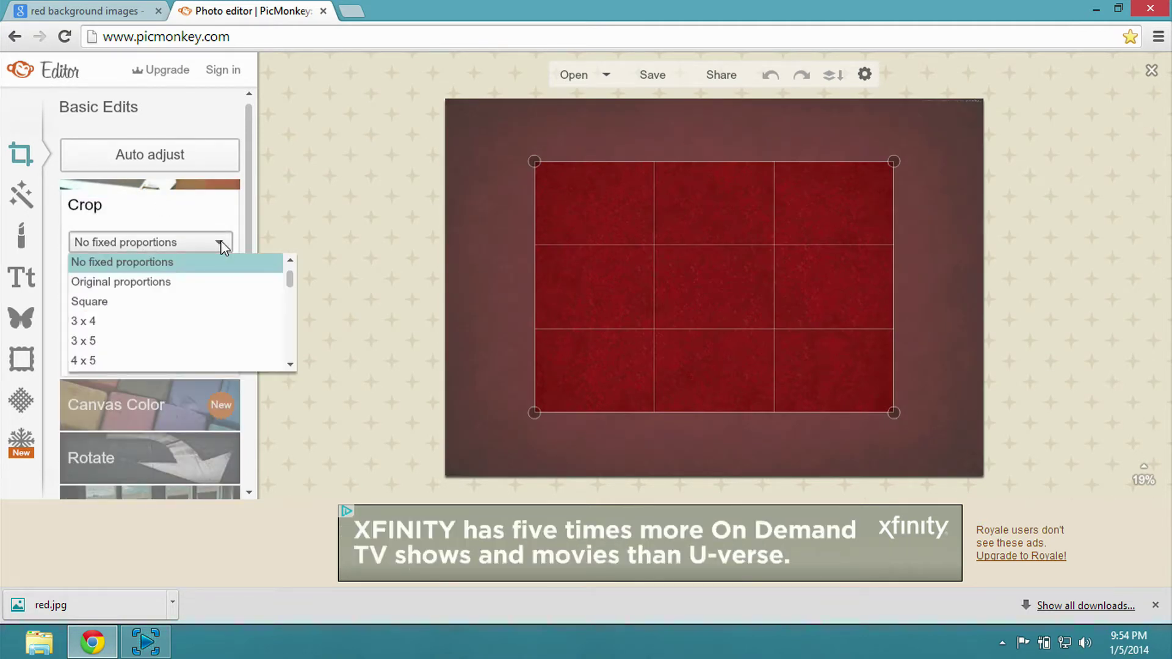
{"action": "scroll", "coordinate": [294, 335], "scroll_direction": "down", "scroll_amount": 5}
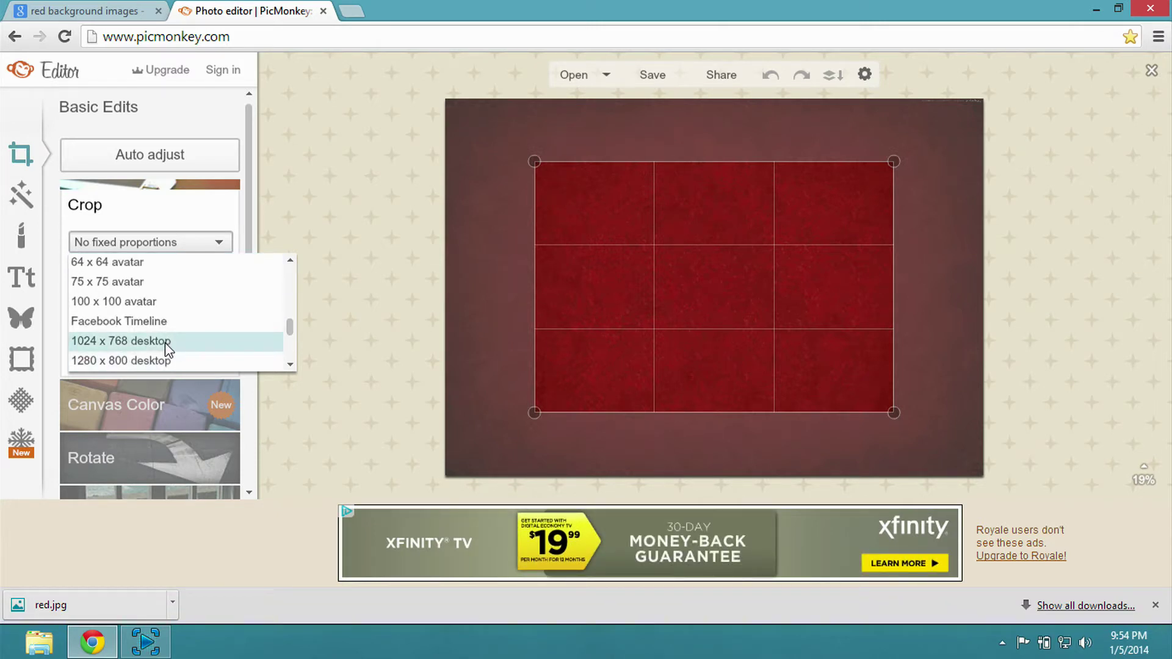
{"action": "left_click", "coordinate": [163, 360]}
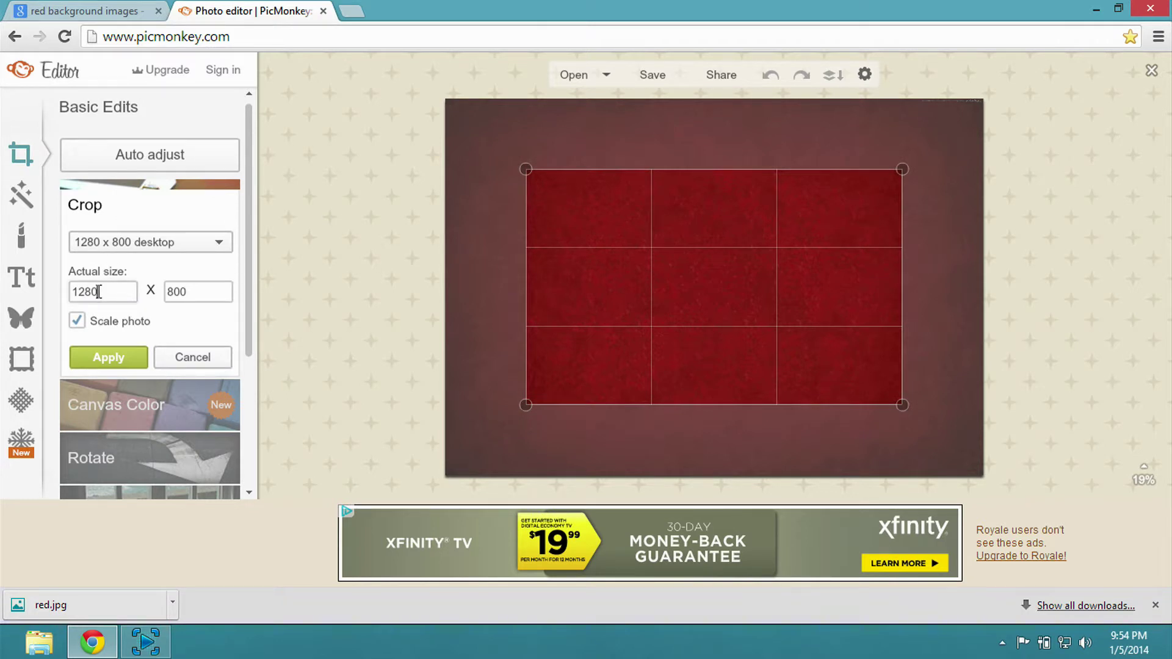
Set the crop size to 1080 x 720, move the crop area to the middle of the image and apply the crop.
{"action": "key", "text": "BackSpace"}
{"action": "key", "text": "BackSpace"}
{"action": "key", "text": "BackSpace"}
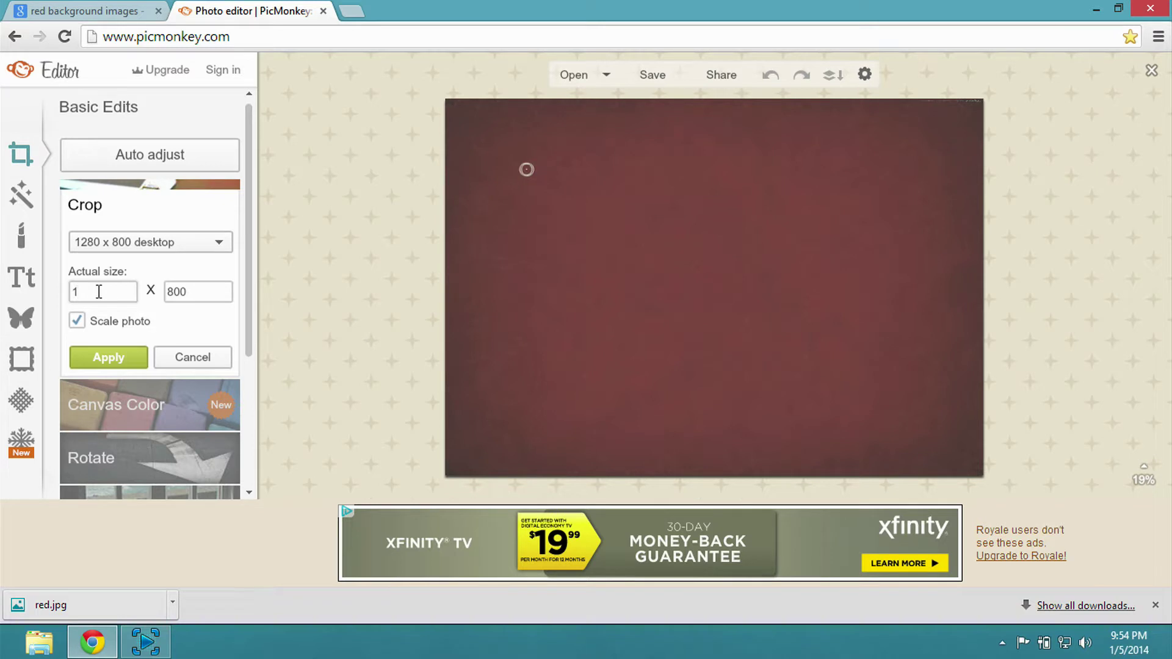
{"action": "type", "text": "080"}
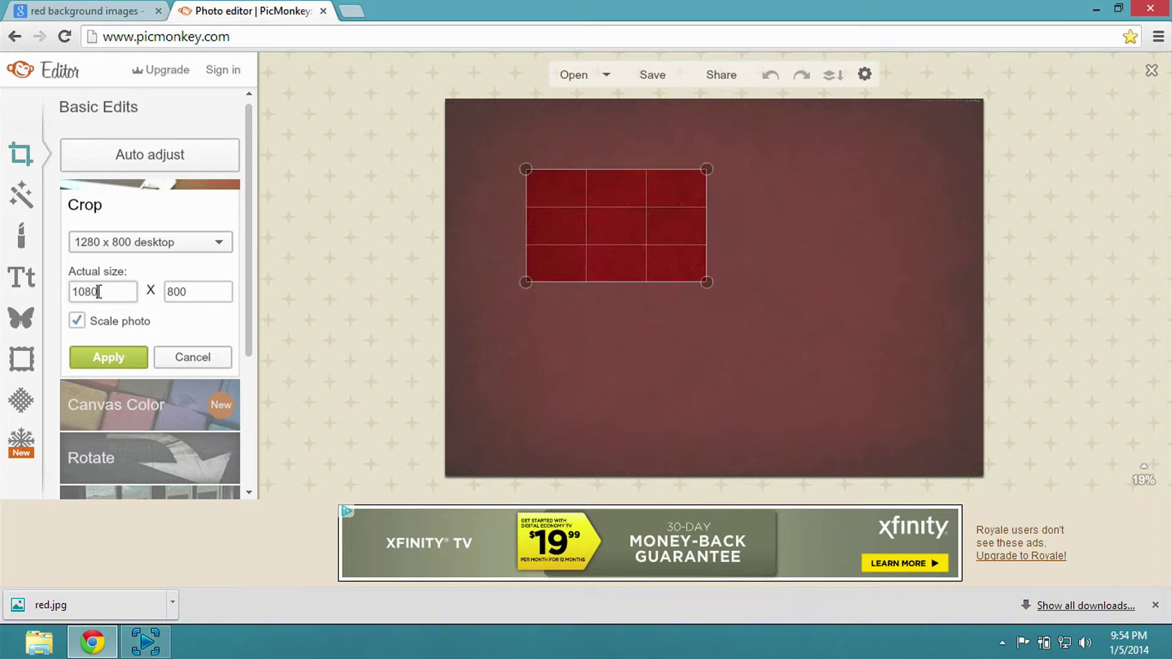
{"action": "key", "text": "Tab"}
{"action": "type", "text": "7"}
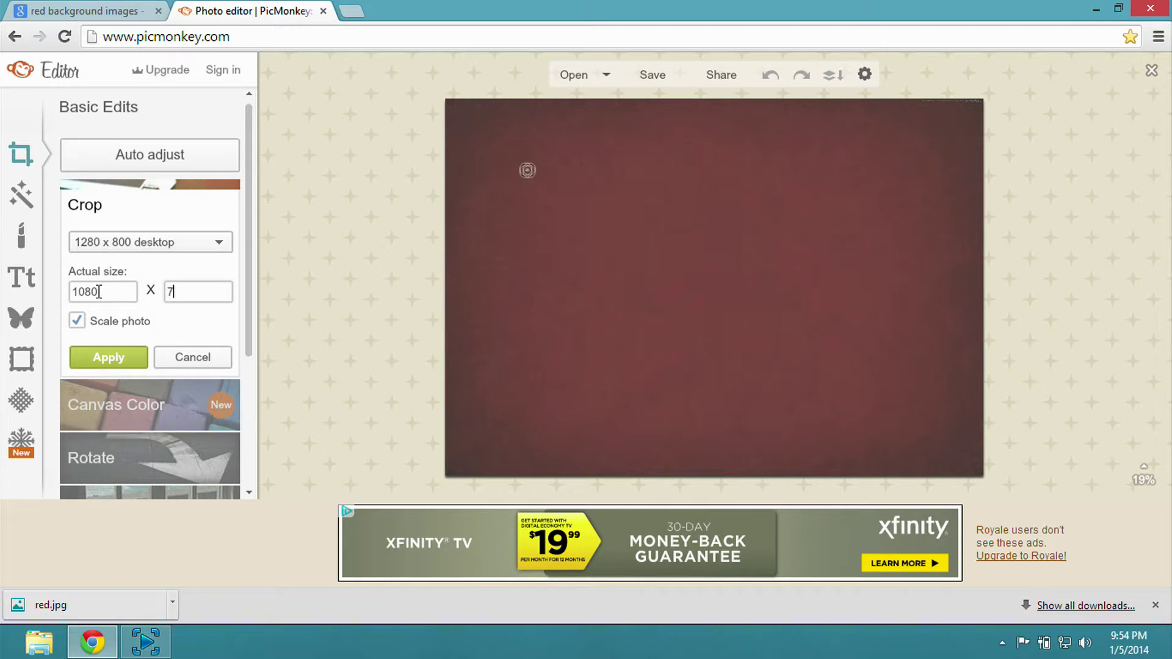
{"action": "type", "text": "20"}
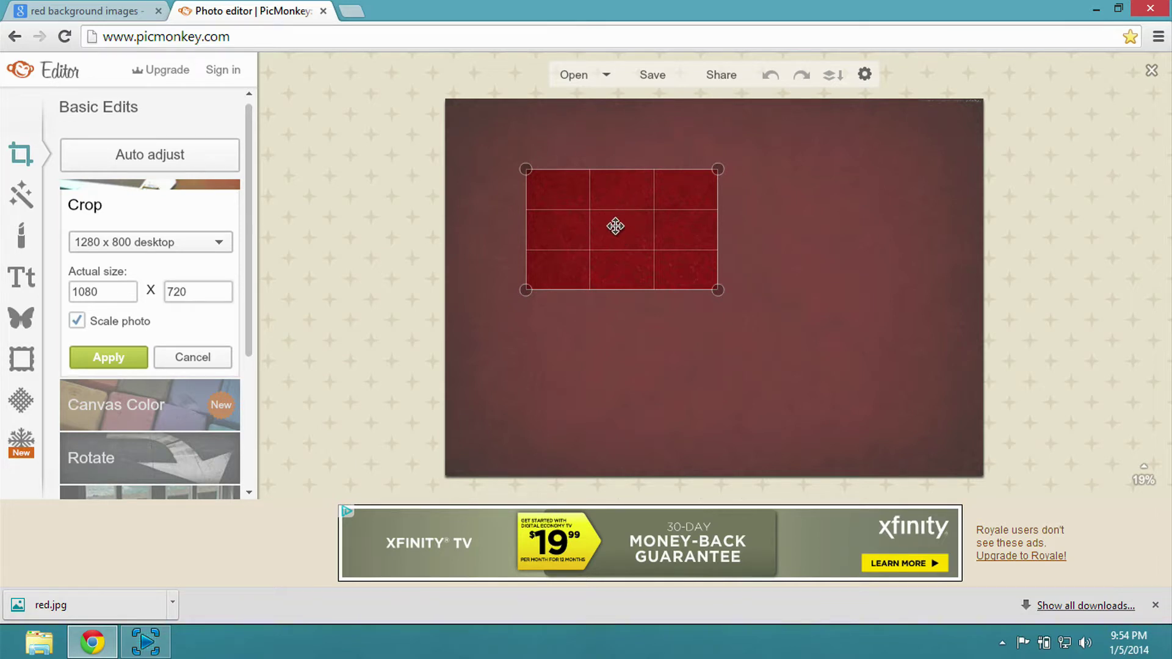
{"action": "left_click_drag", "start_coordinate": [616, 227], "coordinate": [717, 283]}
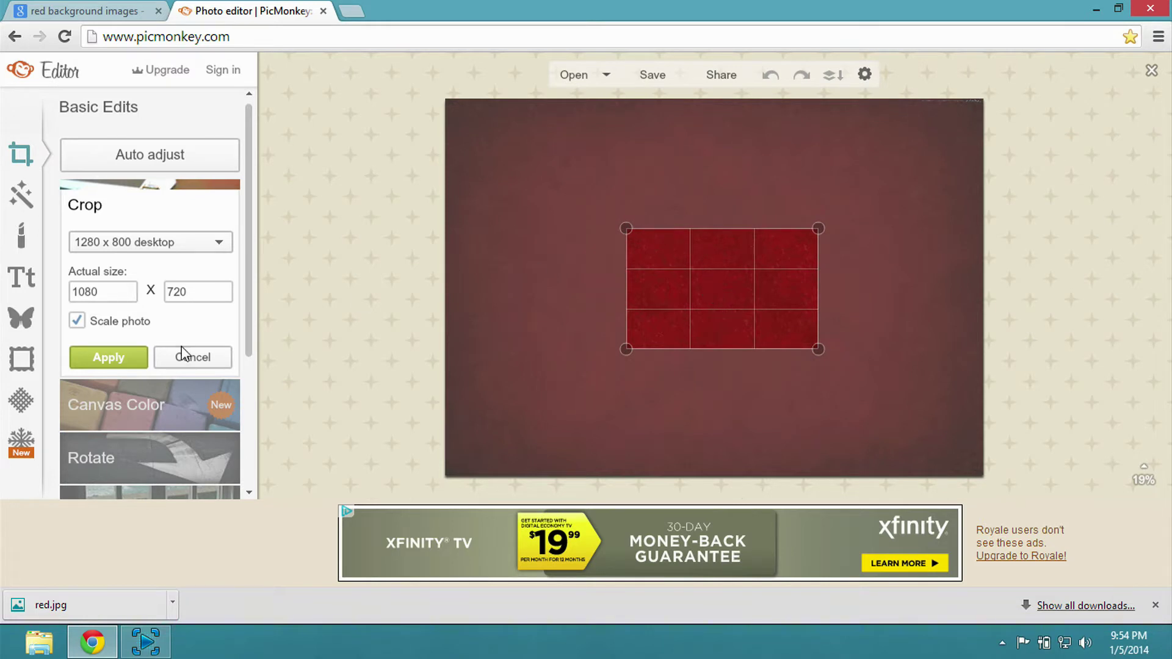
{"action": "left_click", "coordinate": [108, 358]}
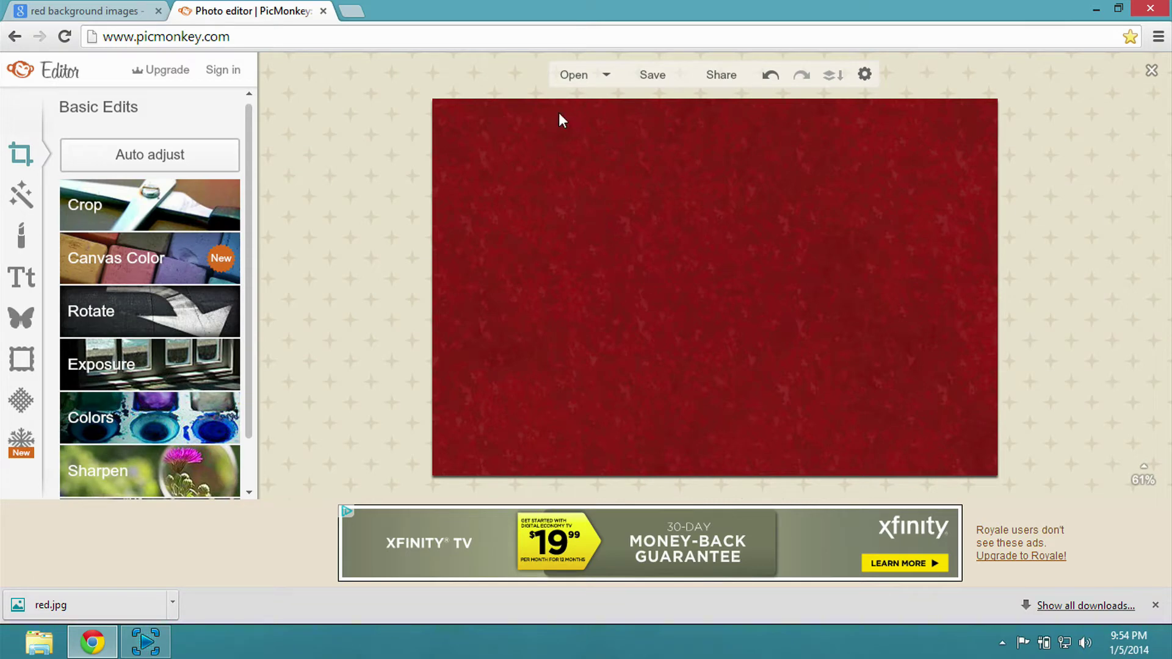
Return to the Google search page, replace the query with "KEM STRIKE LOGO" and show its image results.
{"action": "left_click", "coordinate": [90, 17]}
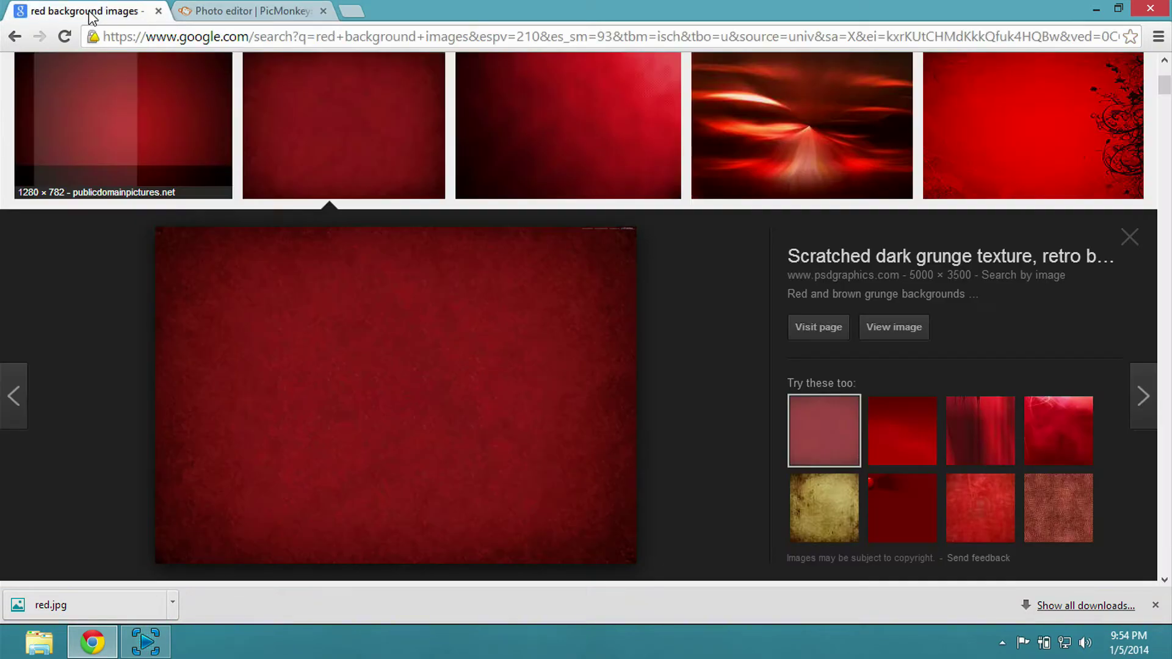
{"action": "left_click", "coordinate": [15, 36]}
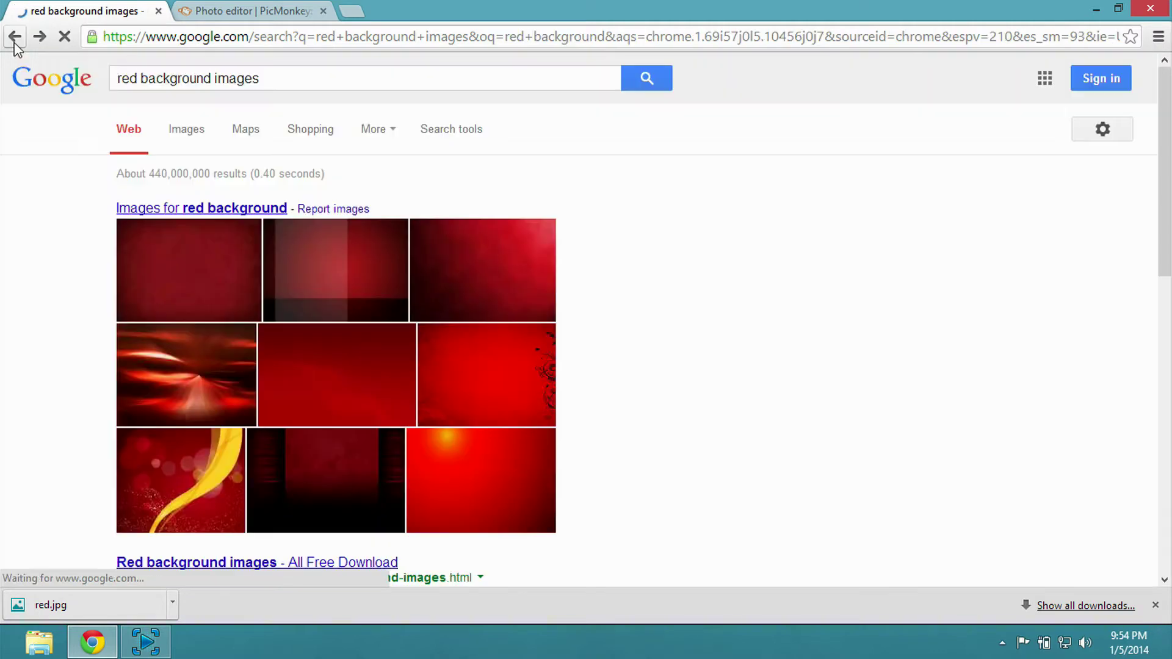
{"action": "left_click", "coordinate": [266, 77]}
{"action": "key", "text": "BackSpace"}
{"action": "key", "text": "BackSpace"}
{"action": "key", "text": "BackSpace"}
{"action": "key", "text": "BackSpace"}
{"action": "key", "text": "BackSpace"}
{"action": "key", "text": "BackSpace"}
{"action": "key", "text": "BackSpace"}
{"action": "key", "text": "BackSpace"}
{"action": "key", "text": "BackSpace"}
{"action": "key", "text": "BackSpace"}
{"action": "key", "text": "BackSpace"}
{"action": "key", "text": "BackSpace"}
{"action": "key", "text": "BackSpace"}
{"action": "key", "text": "BackSpace"}
{"action": "key", "text": "BackSpace"}
{"action": "key", "text": "BackSpace"}
{"action": "key", "text": "BackSpace"}
{"action": "key", "text": "BackSpace"}
{"action": "key", "text": "BackSpace"}
{"action": "key", "text": "BackSpace"}
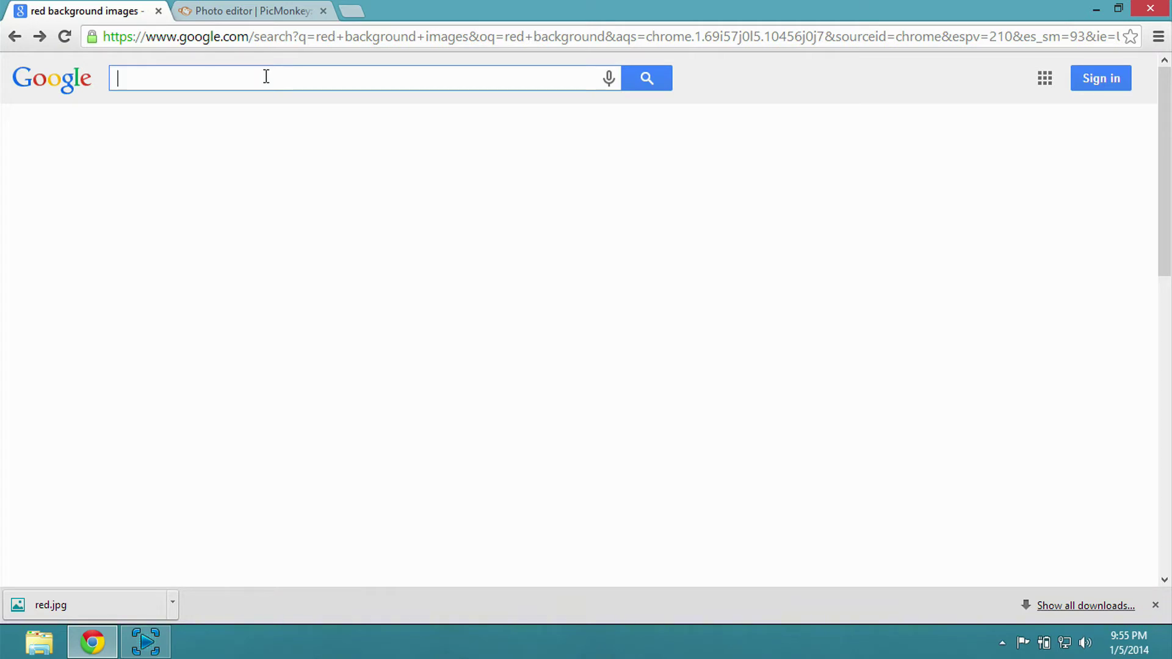
{"action": "type", "text": "K"}
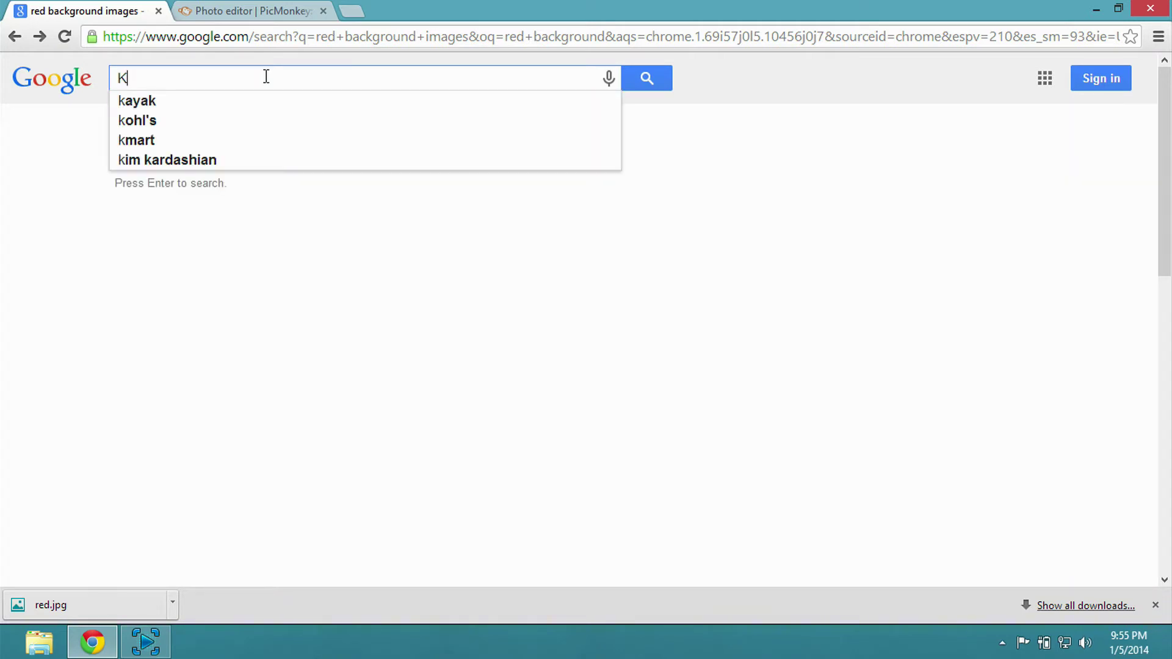
{"action": "type", "text": "EM "}
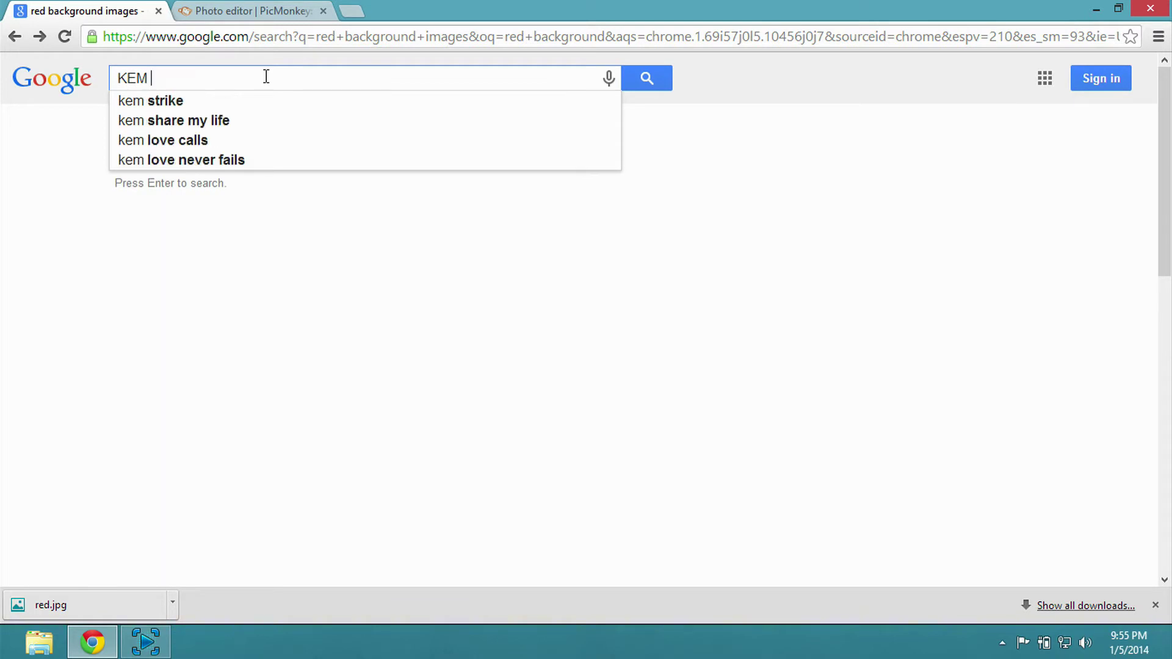
{"action": "type", "text": "STRIKE LOGO"}
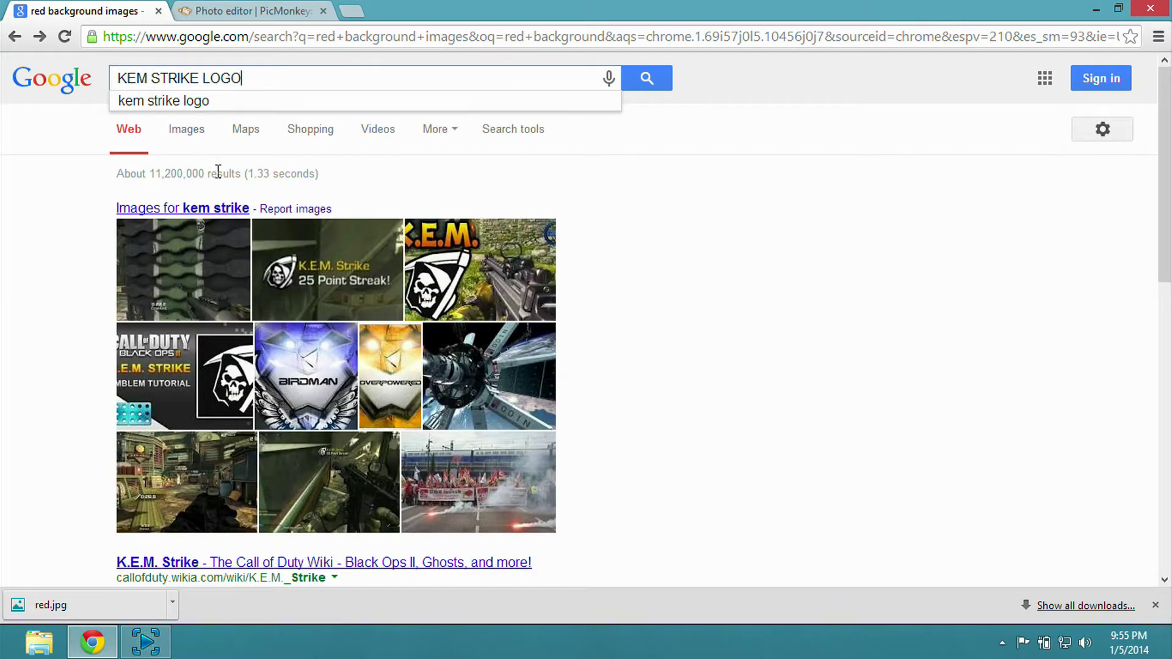
{"action": "left_click", "coordinate": [197, 211]}
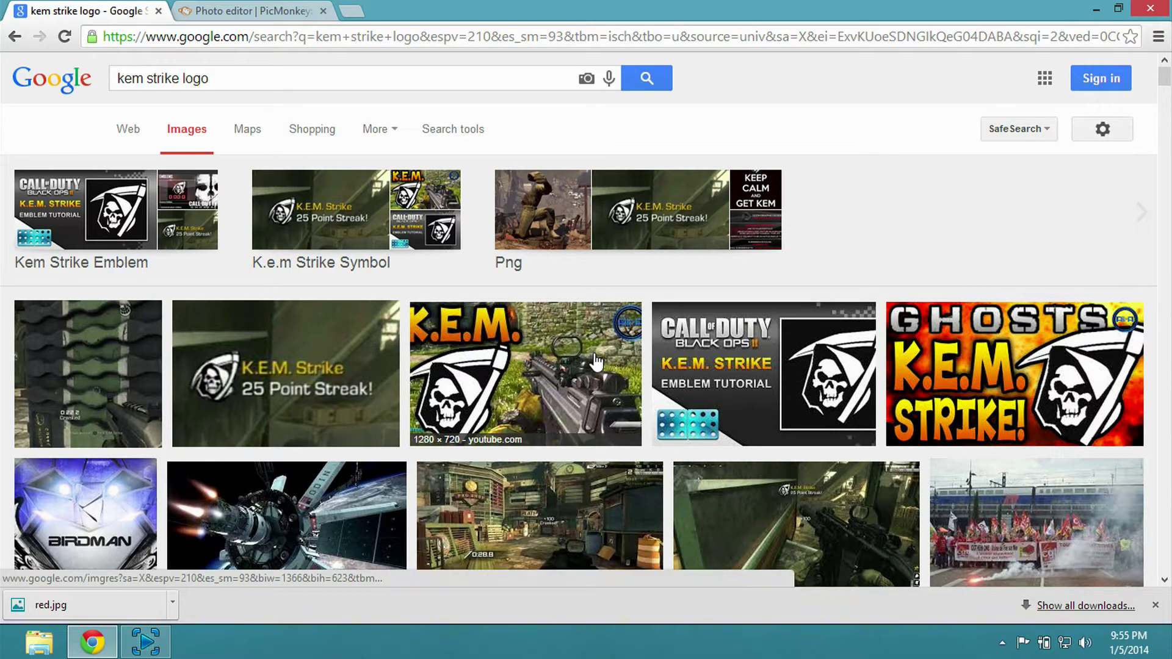
Find the white reaper logo on a dark square among the results and preview the first 144 × 144 version of it.
{"action": "scroll", "coordinate": [595, 361], "scroll_direction": "down", "scroll_amount": 15}
{"action": "scroll", "coordinate": [596, 362], "scroll_direction": "down", "scroll_amount": 15}
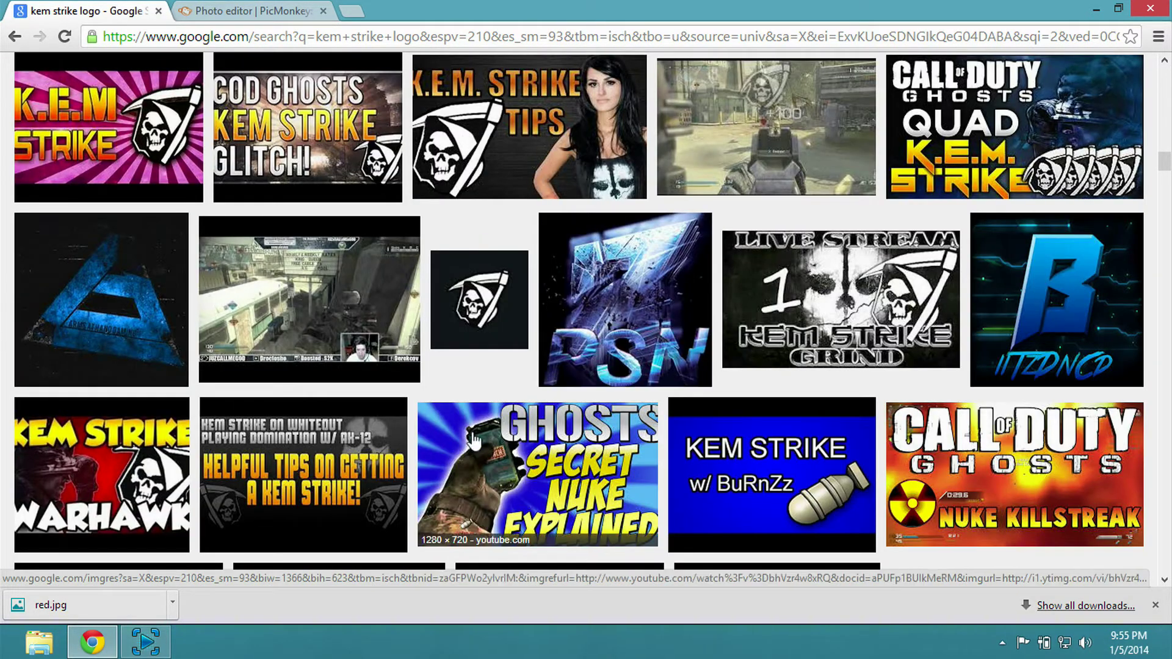
{"action": "left_click", "coordinate": [495, 299]}
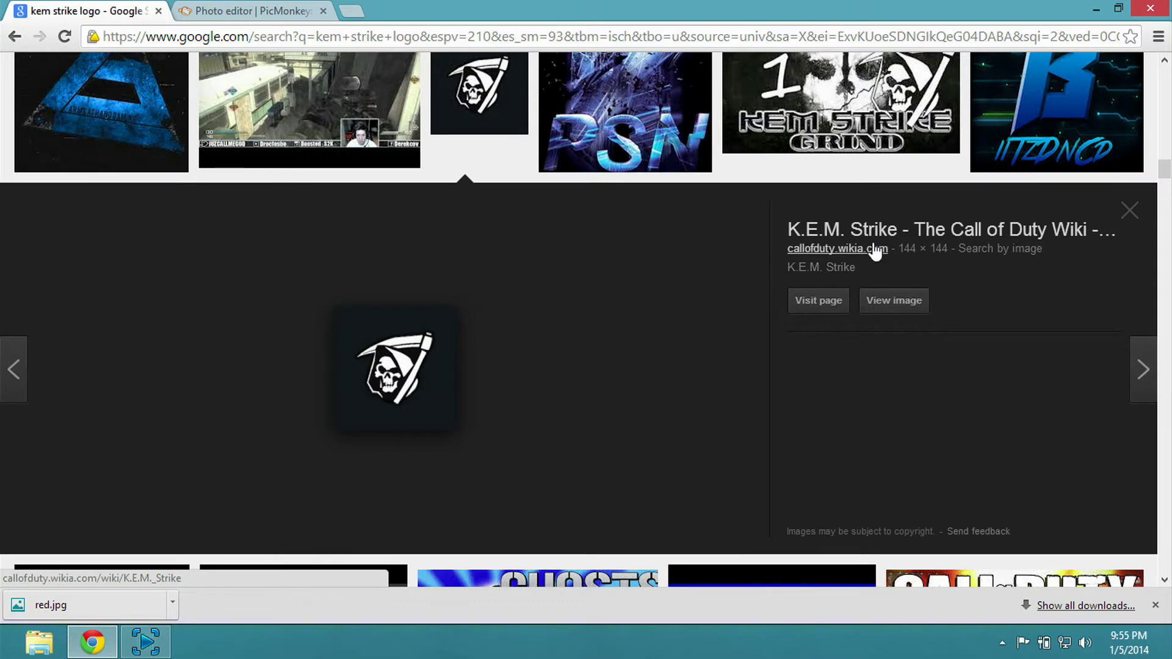
{"action": "key", "text": "Escape"}
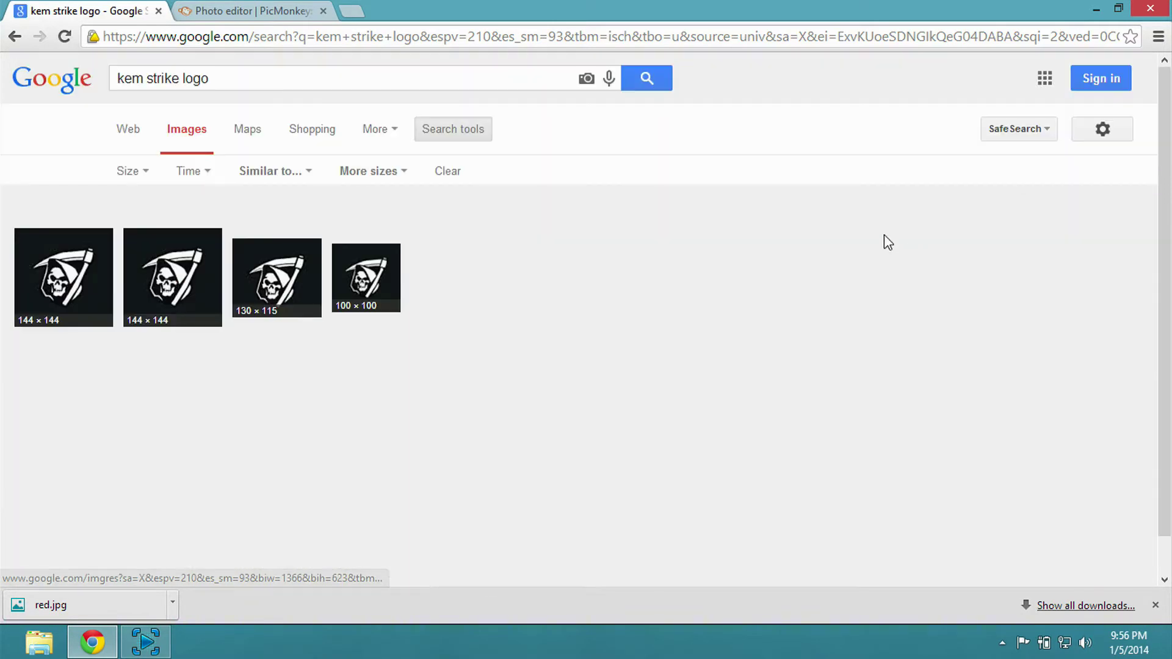
{"action": "left_click", "coordinate": [74, 284]}
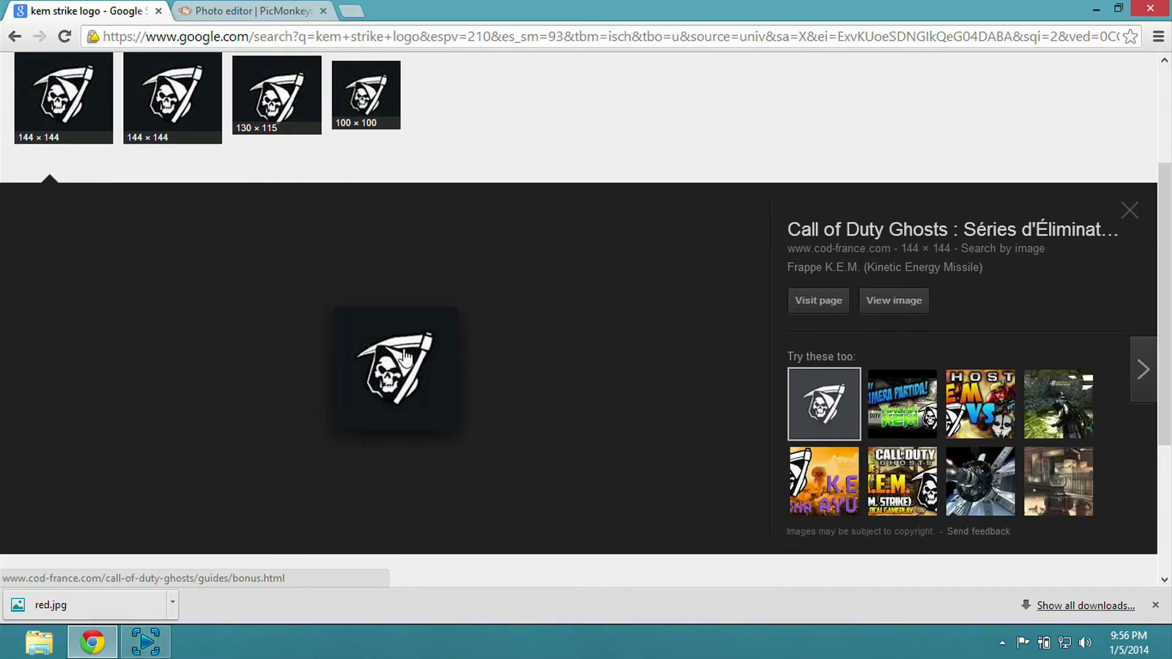
Save the previewed reaper logo to Downloads as KEM, and close the downloads bar and the search tab.
{"action": "right_click", "coordinate": [424, 354]}
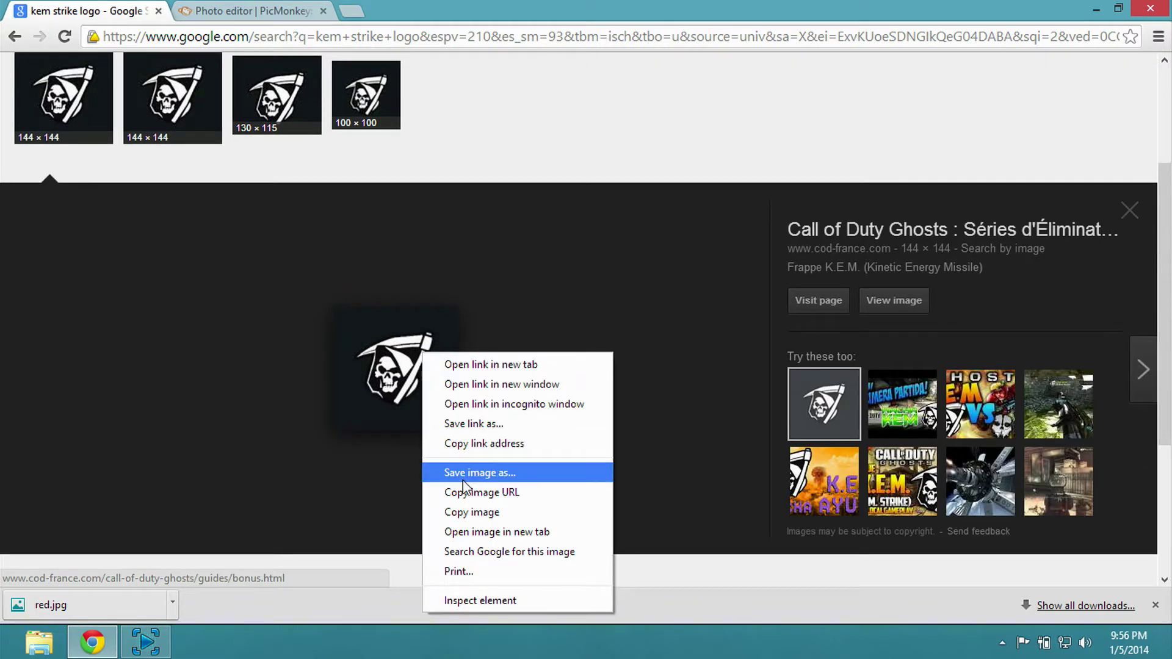
{"action": "left_click", "coordinate": [497, 474]}
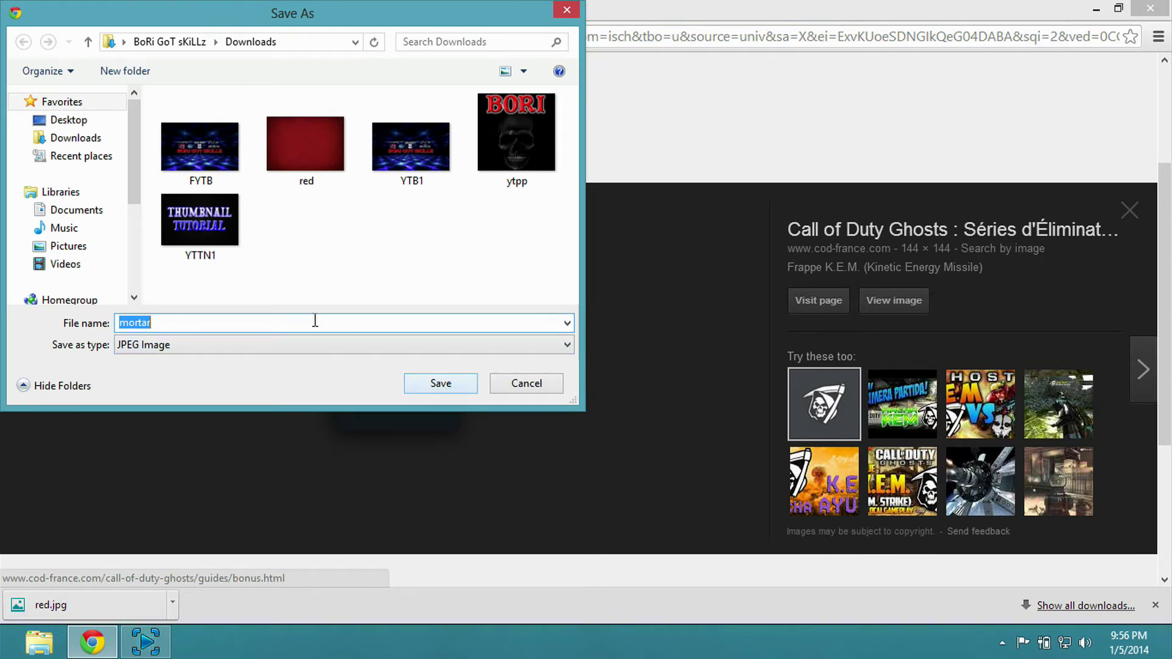
{"action": "type", "text": "KEM"}
{"action": "key", "text": "Return"}
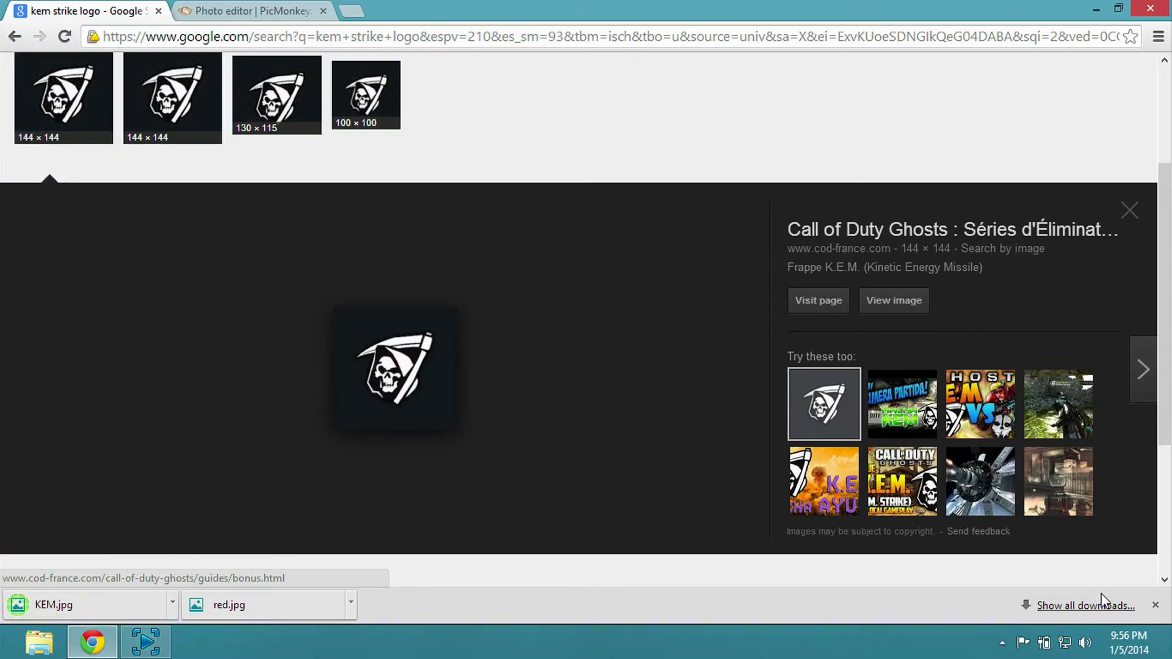
{"action": "left_click", "coordinate": [1155, 605]}
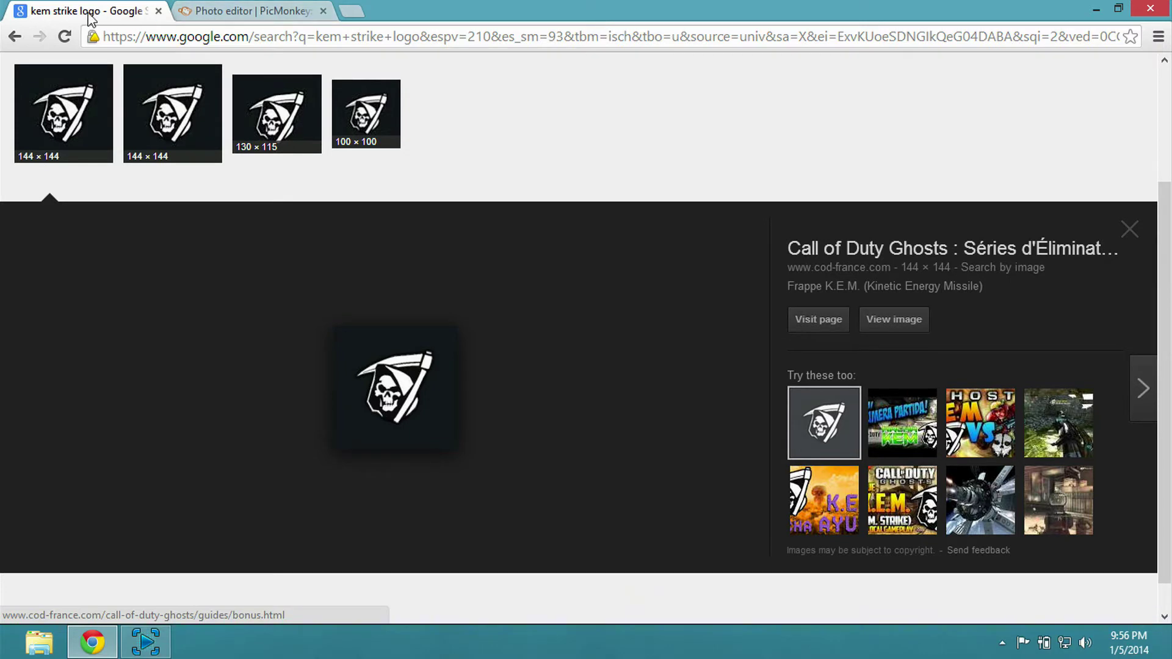
{"action": "left_click", "coordinate": [158, 11]}
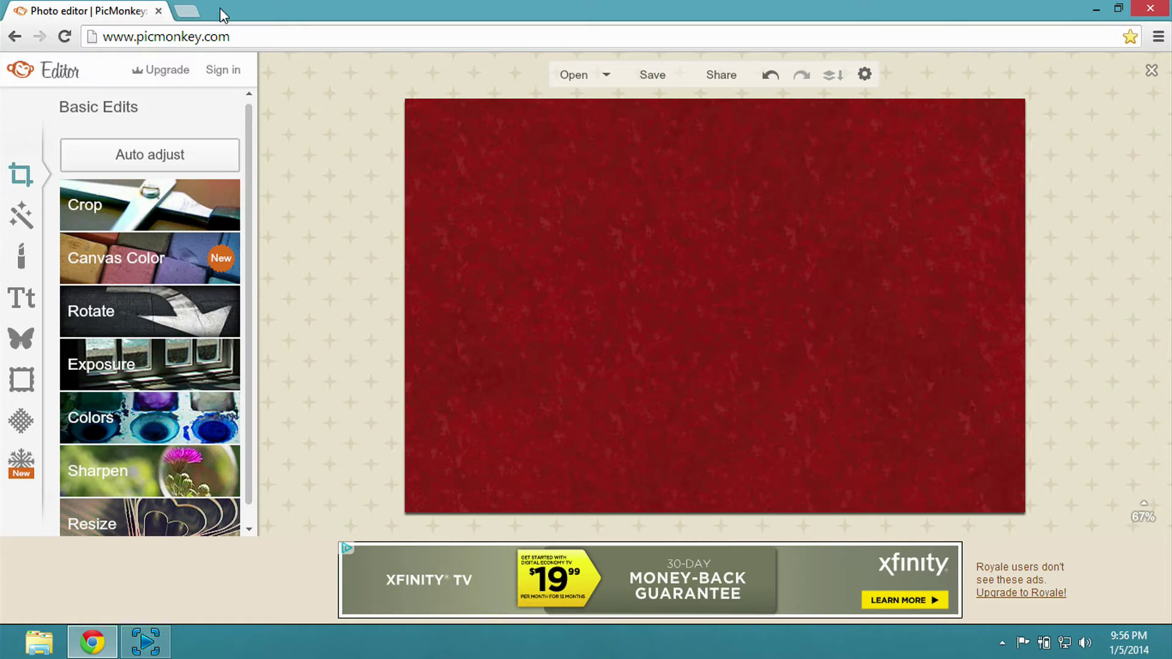
Minimize the browser, start GIMP 2 and open the KEM image from the Downloads folder in it.
{"action": "left_click", "coordinate": [1097, 8]}
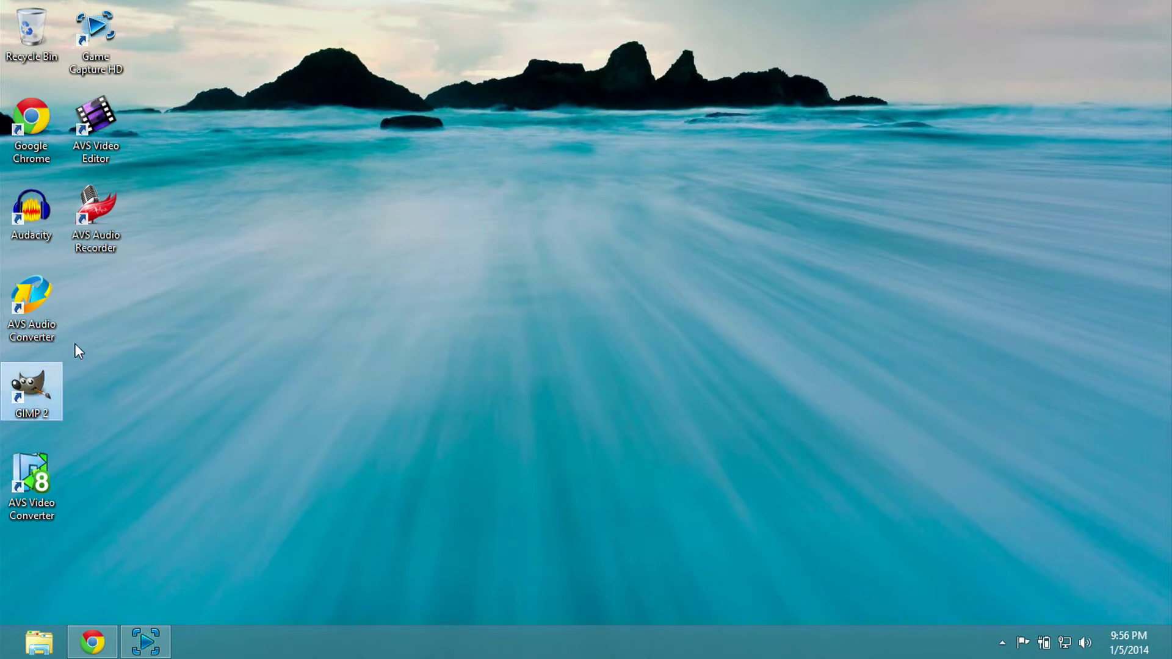
{"action": "double_click", "coordinate": [24, 397]}
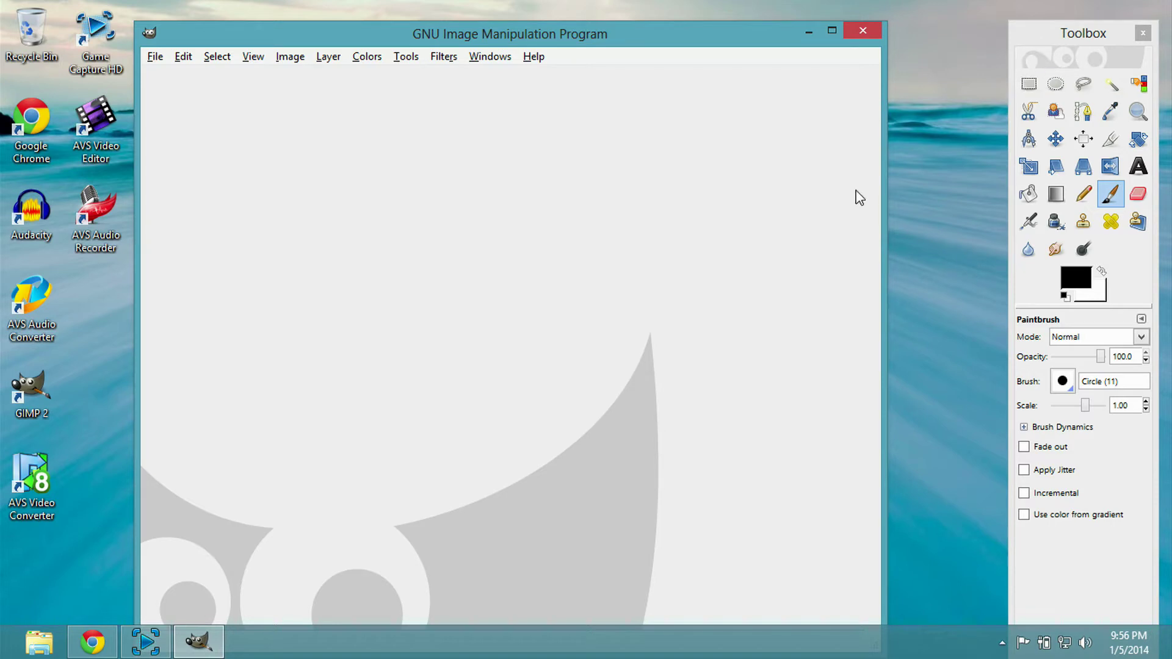
{"action": "left_click", "coordinate": [48, 651]}
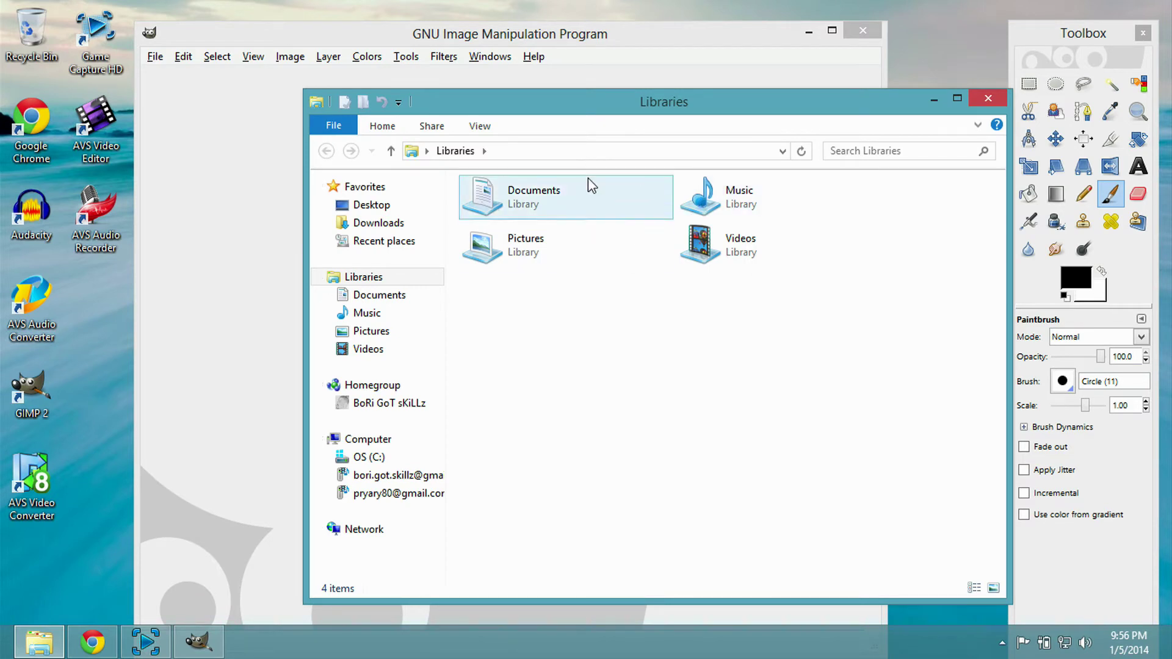
{"action": "left_click", "coordinate": [396, 227]}
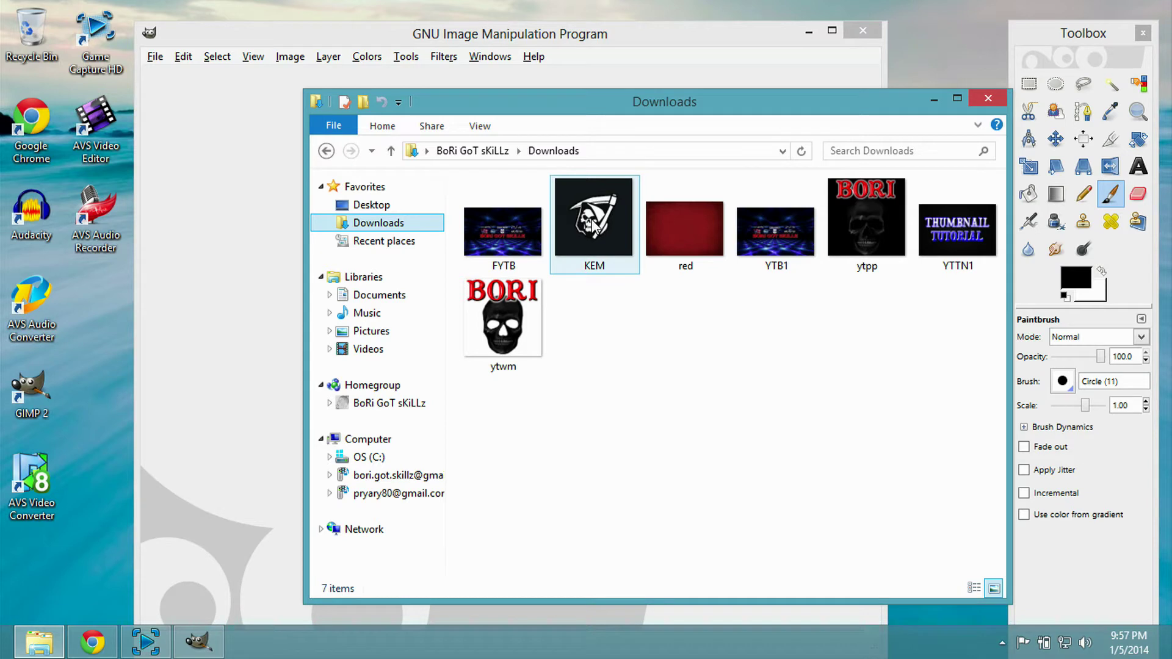
{"action": "left_click_drag", "start_coordinate": [593, 226], "coordinate": [270, 397]}
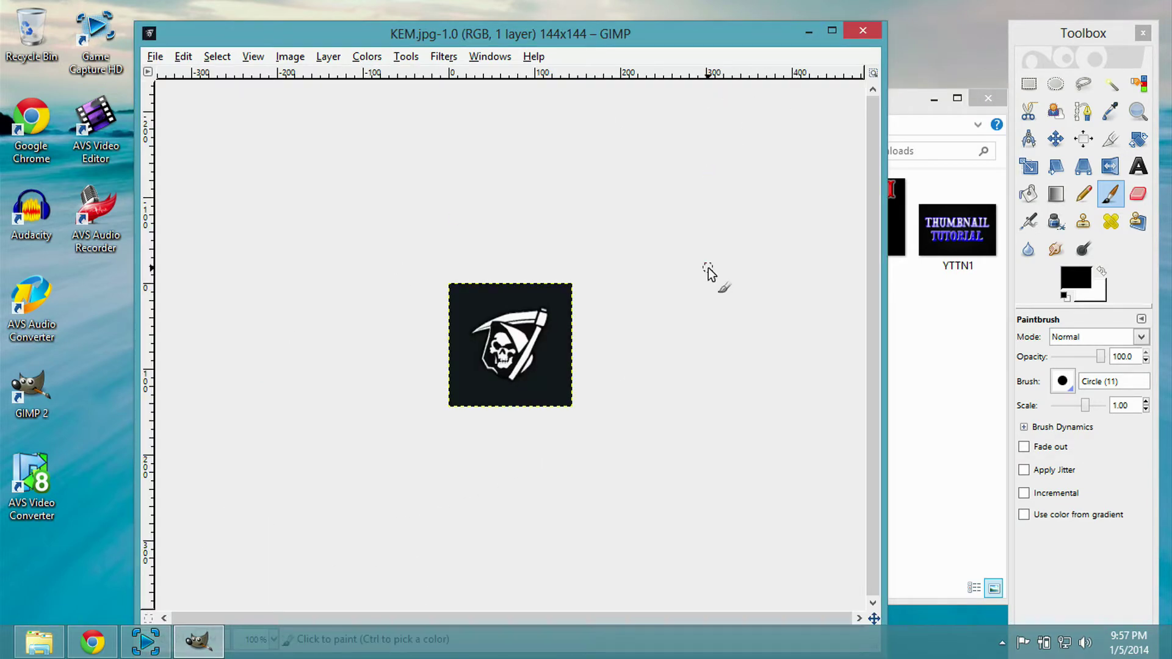
{"action": "left_click", "coordinate": [935, 98]}
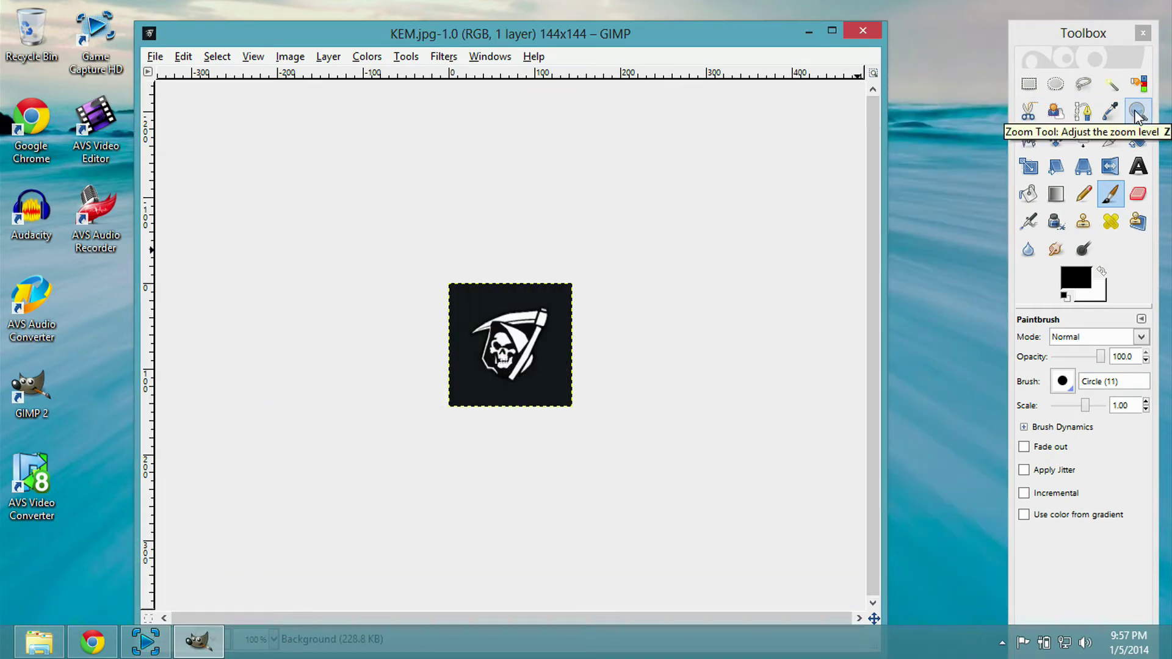
Enlarge the reaper logo to 400% and add an alpha channel to its layer.
{"action": "left_click", "coordinate": [1137, 111]}
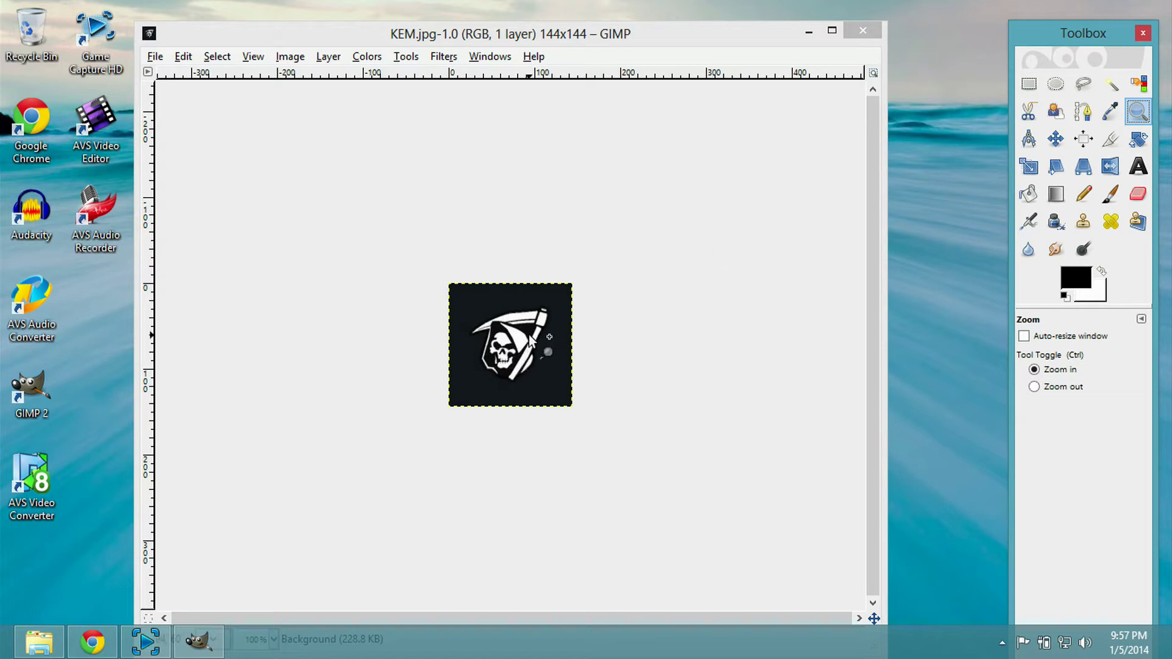
{"action": "left_click", "coordinate": [510, 359]}
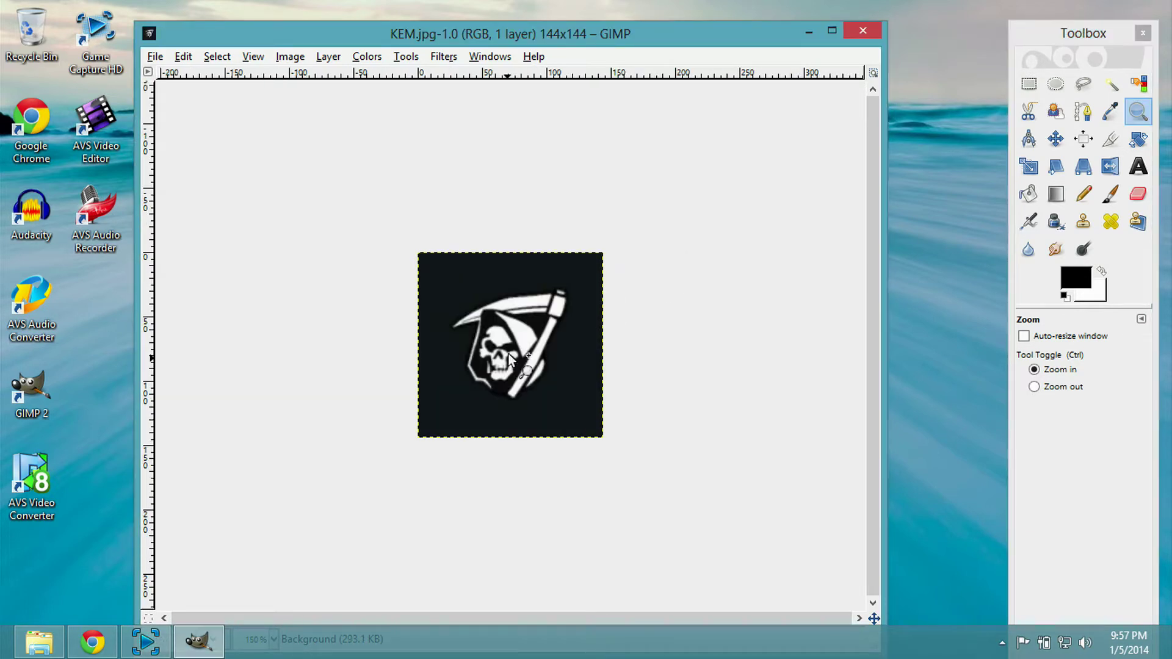
{"action": "left_click", "coordinate": [508, 355]}
{"action": "left_click", "coordinate": [509, 355]}
{"action": "left_click", "coordinate": [510, 356]}
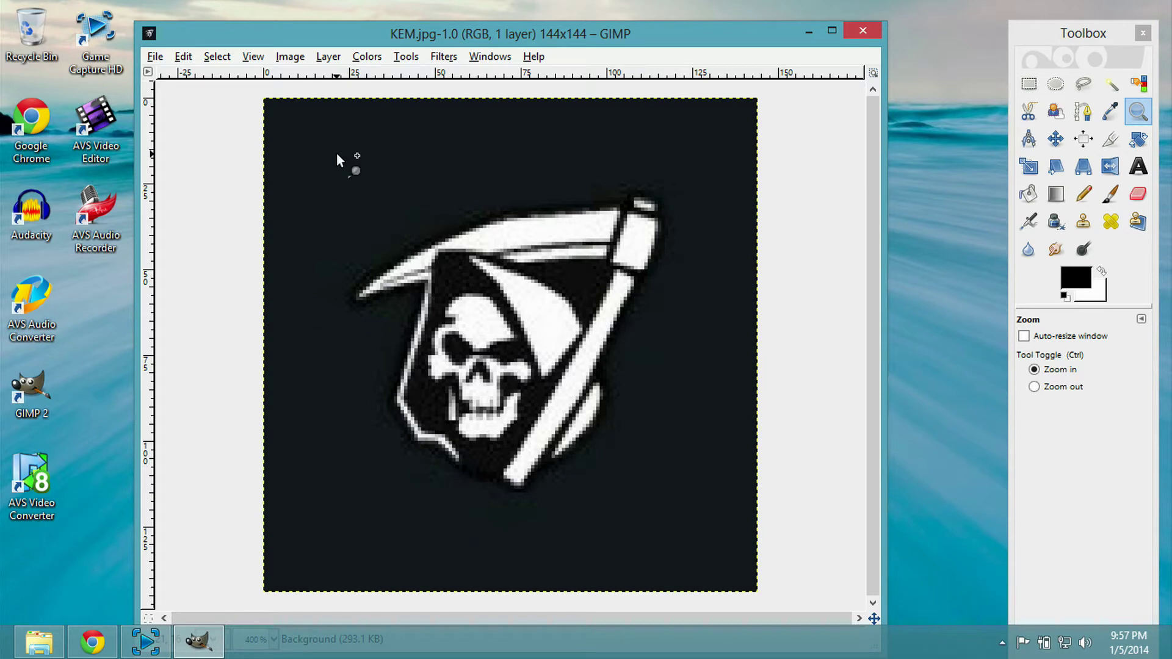
{"action": "left_click", "coordinate": [330, 56]}
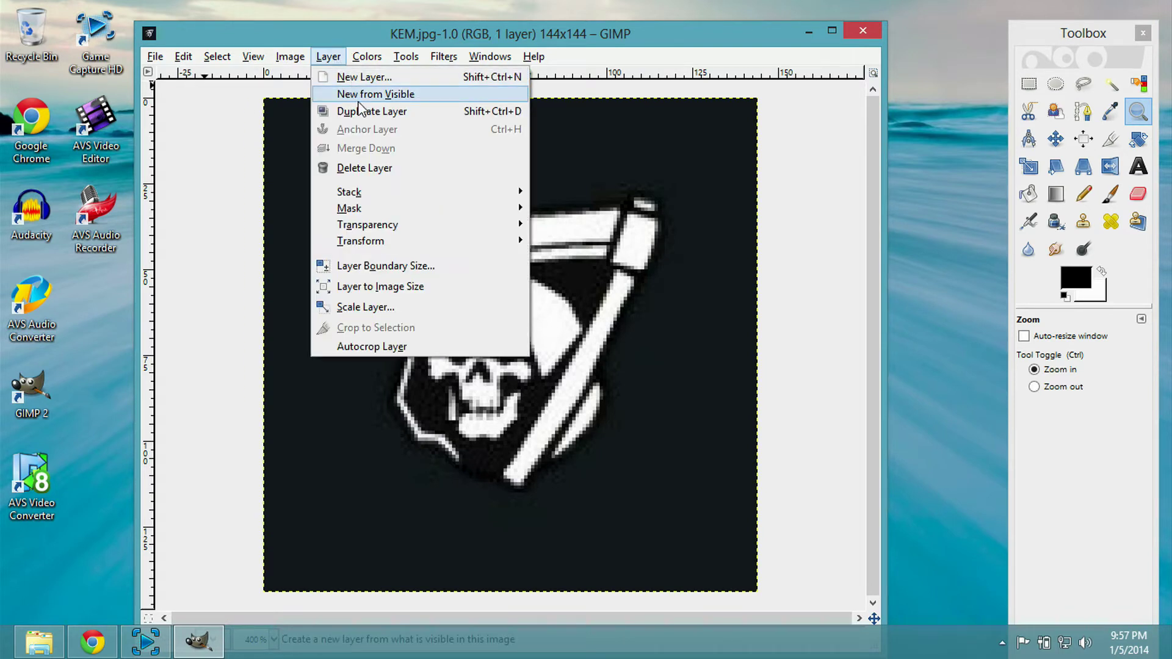
{"action": "mouse_move", "coordinate": [398, 229]}
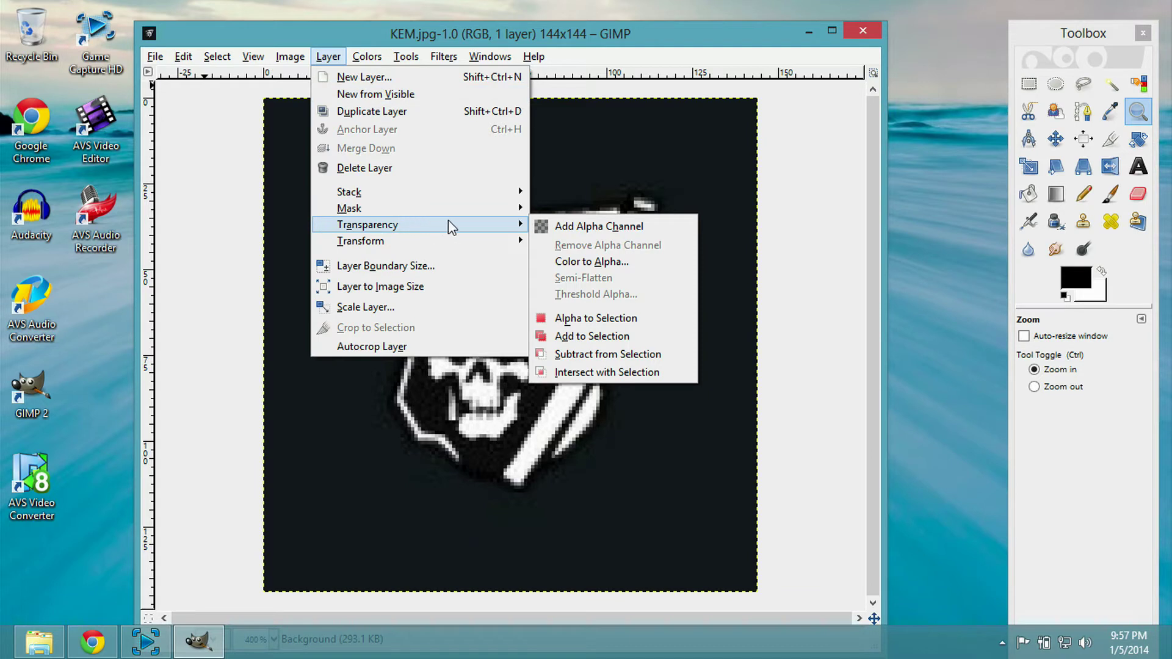
{"action": "left_click", "coordinate": [601, 228]}
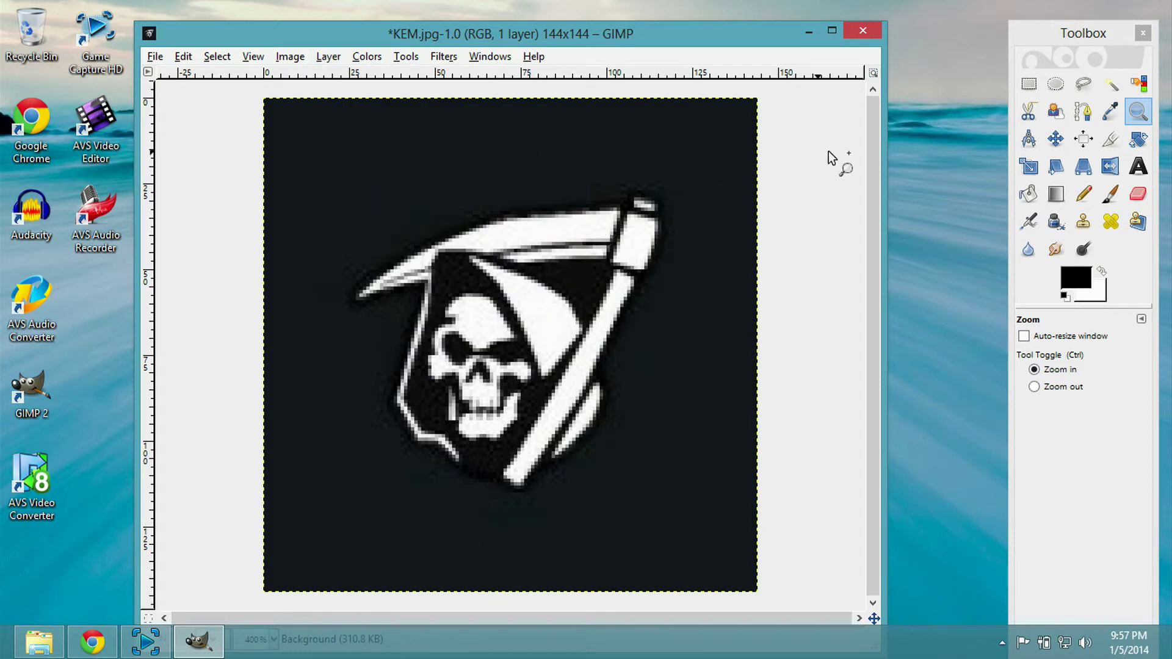
Select the dark background around the reaper logo with Fuzzy Select and delete it.
{"action": "left_click", "coordinate": [1111, 85]}
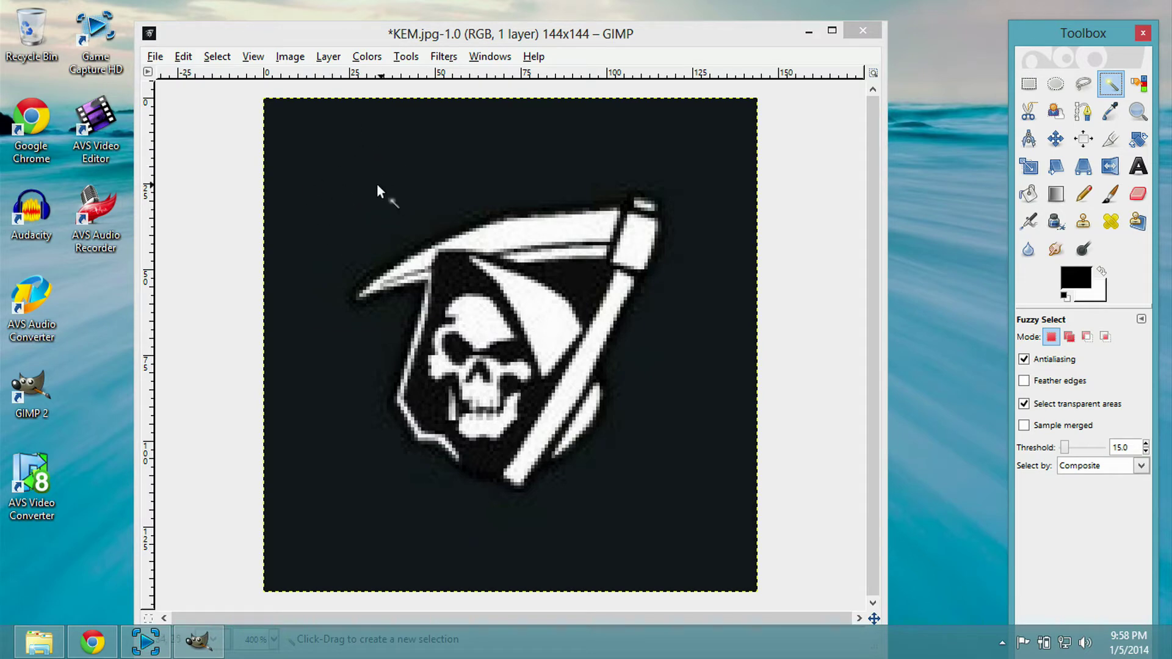
{"action": "left_click", "coordinate": [311, 207]}
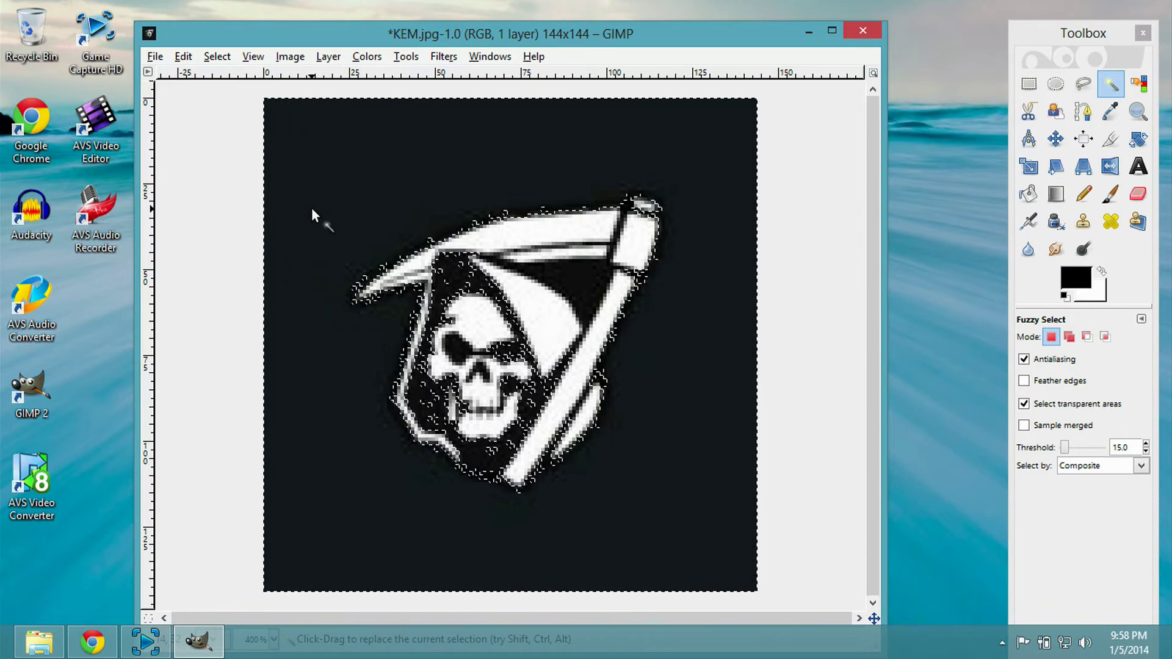
{"action": "key", "text": "shift"}
{"action": "left_click", "coordinate": [312, 208], "text": "shift"}
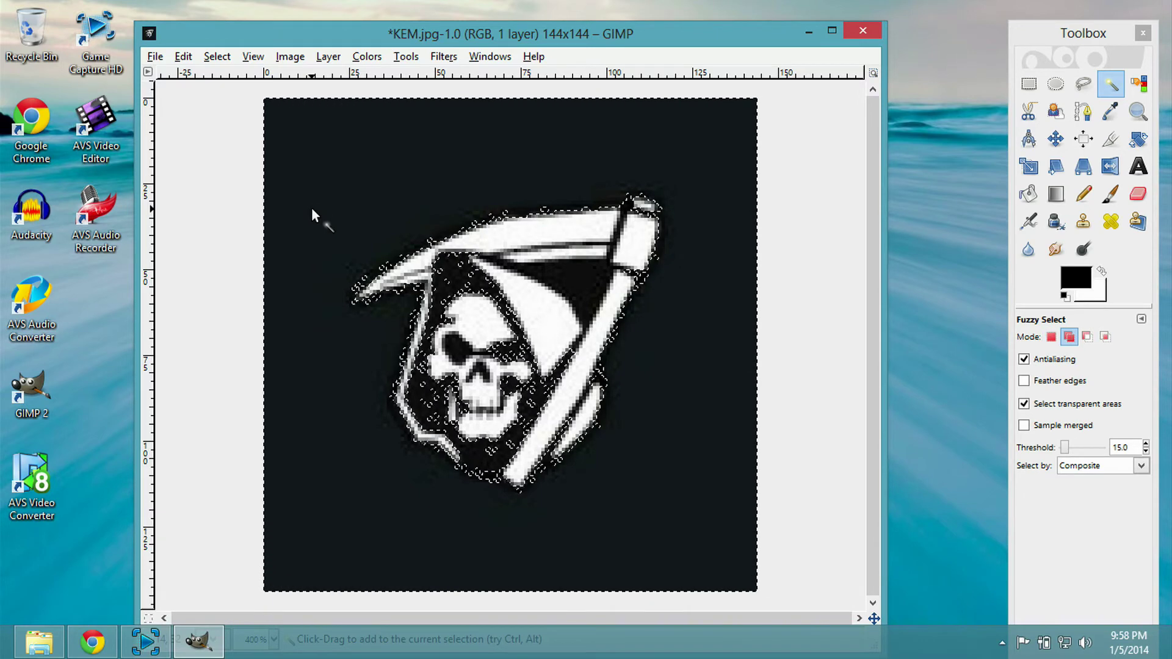
{"action": "key", "text": "Delete"}
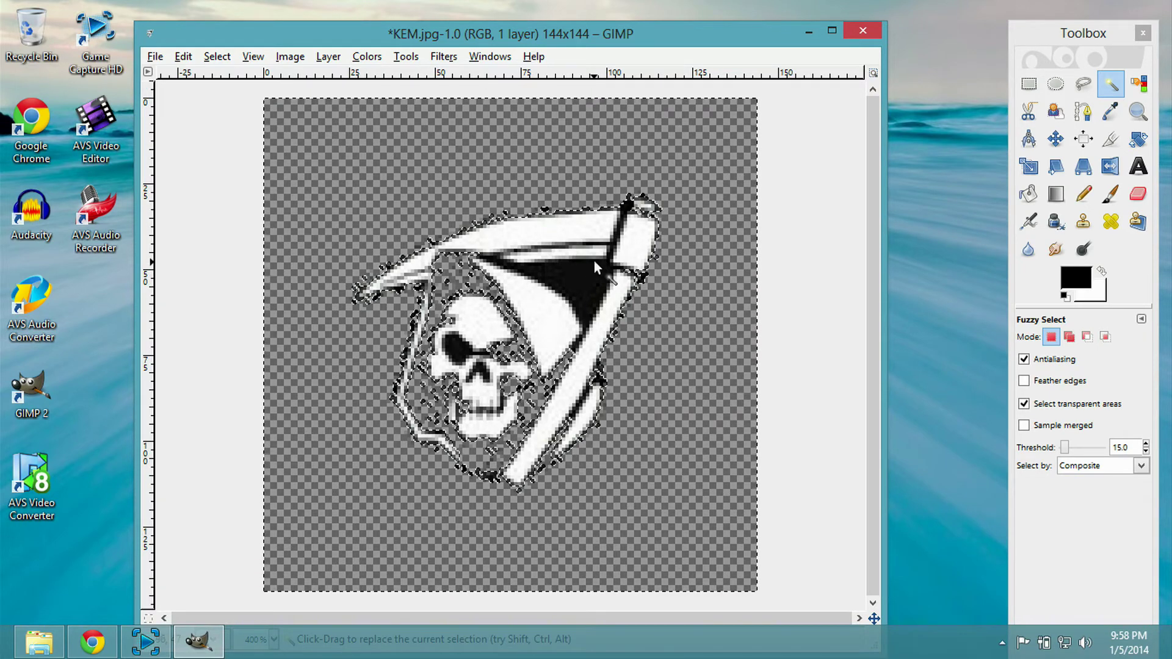
Remove the black areas in the skull's eye socket and nose, and between the hood and the scythe, using Fuzzy Select.
{"action": "left_click", "coordinate": [461, 346]}
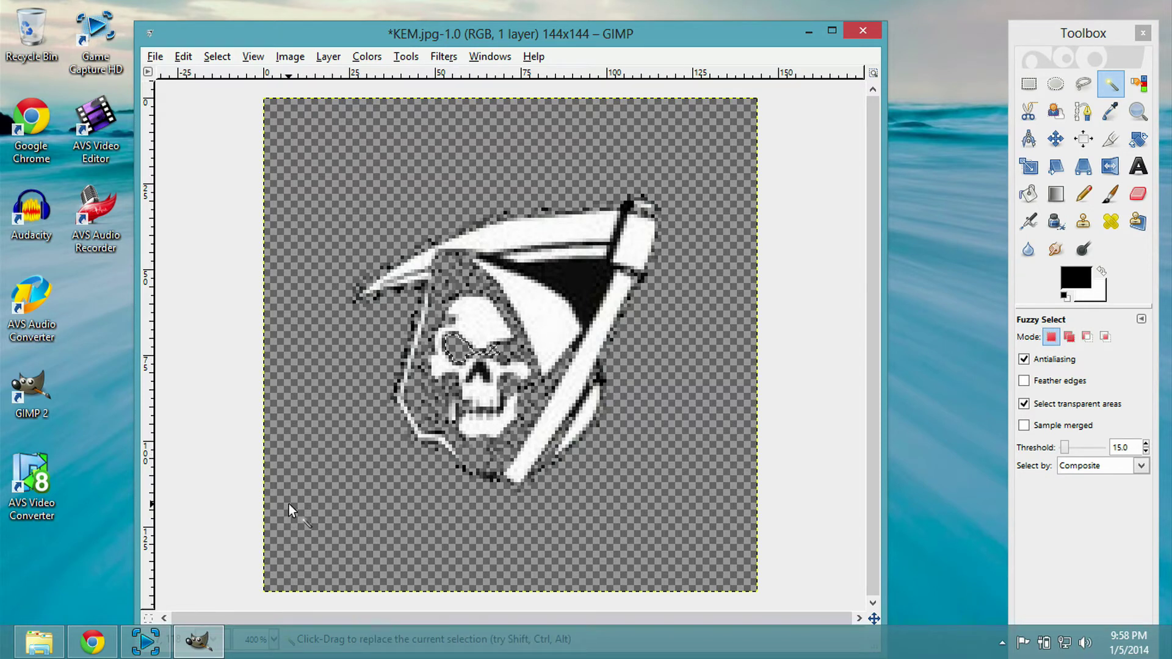
{"action": "left_click", "coordinate": [483, 369]}
{"action": "key", "text": "shift"}
{"action": "key", "text": "shift"}
{"action": "left_click", "coordinate": [628, 207], "text": "shift"}
{"action": "left_click", "coordinate": [619, 235]}
{"action": "key", "text": "shift"}
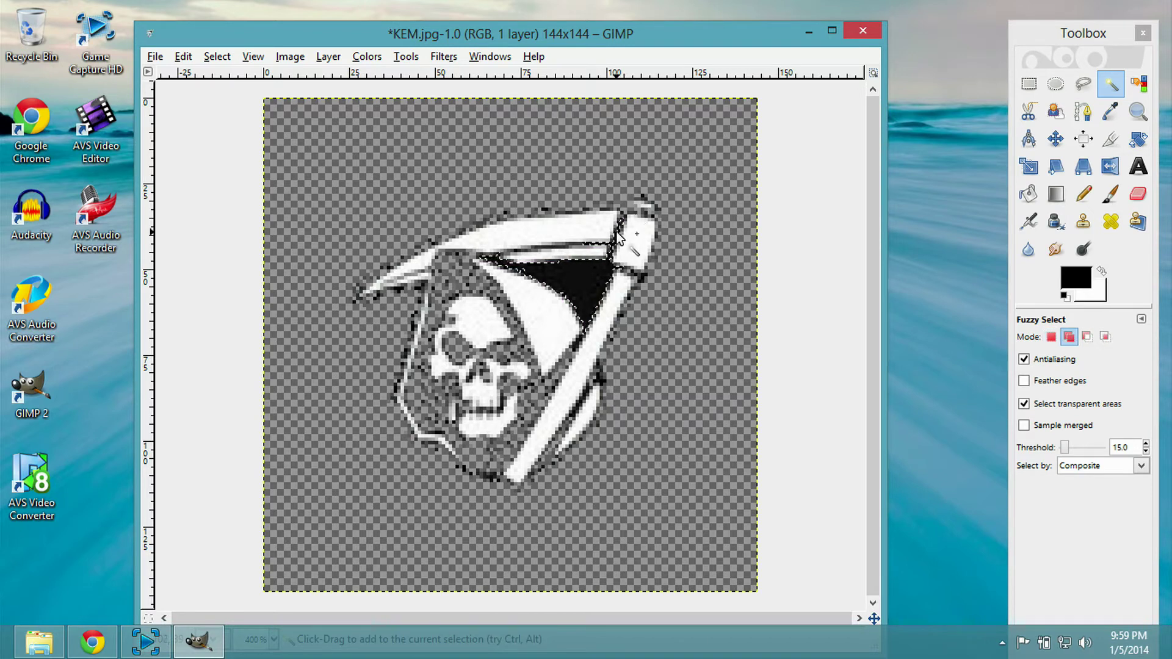
{"action": "key", "text": "Delete"}
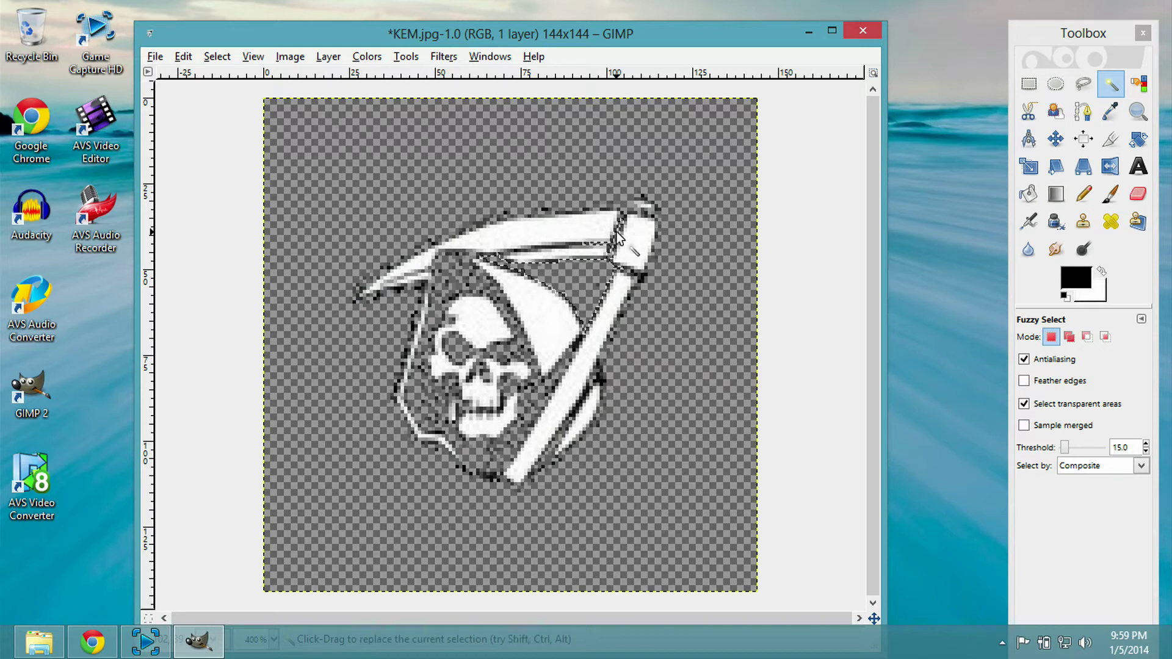
Clear leftover dark pixels below the scythe head, along the handle and at the cloak's edge beside it.
{"action": "left_click", "coordinate": [643, 276]}
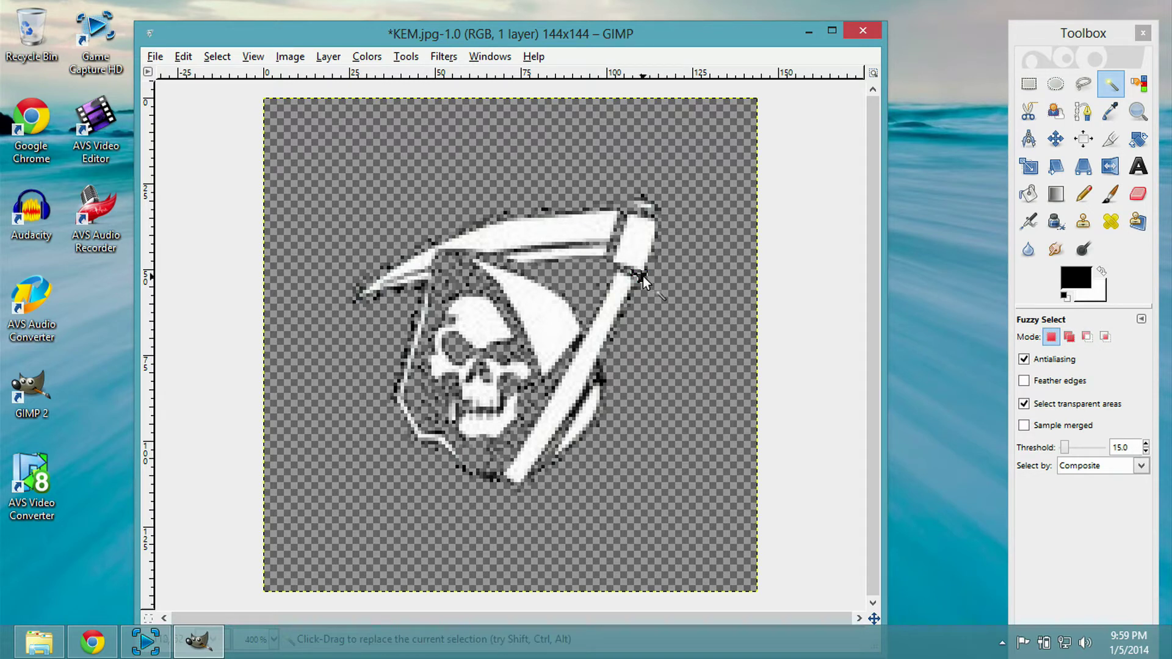
{"action": "key", "text": "shift"}
{"action": "left_click", "coordinate": [579, 342]}
{"action": "left_click", "coordinate": [599, 380]}
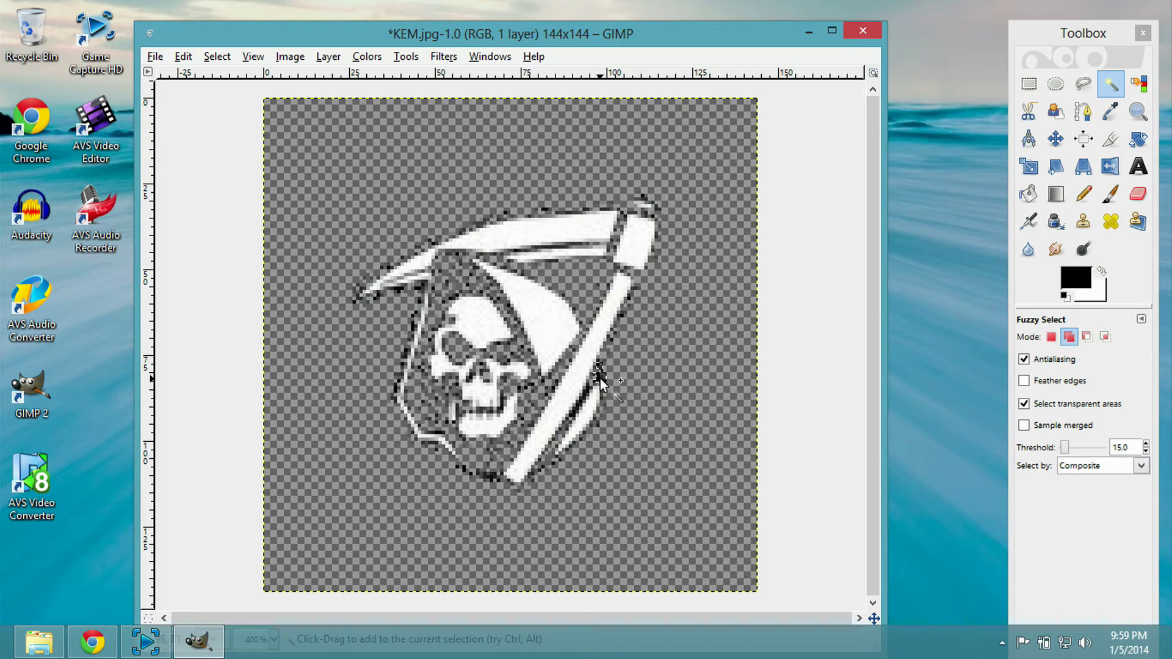
{"action": "key", "text": "ctrl+z"}
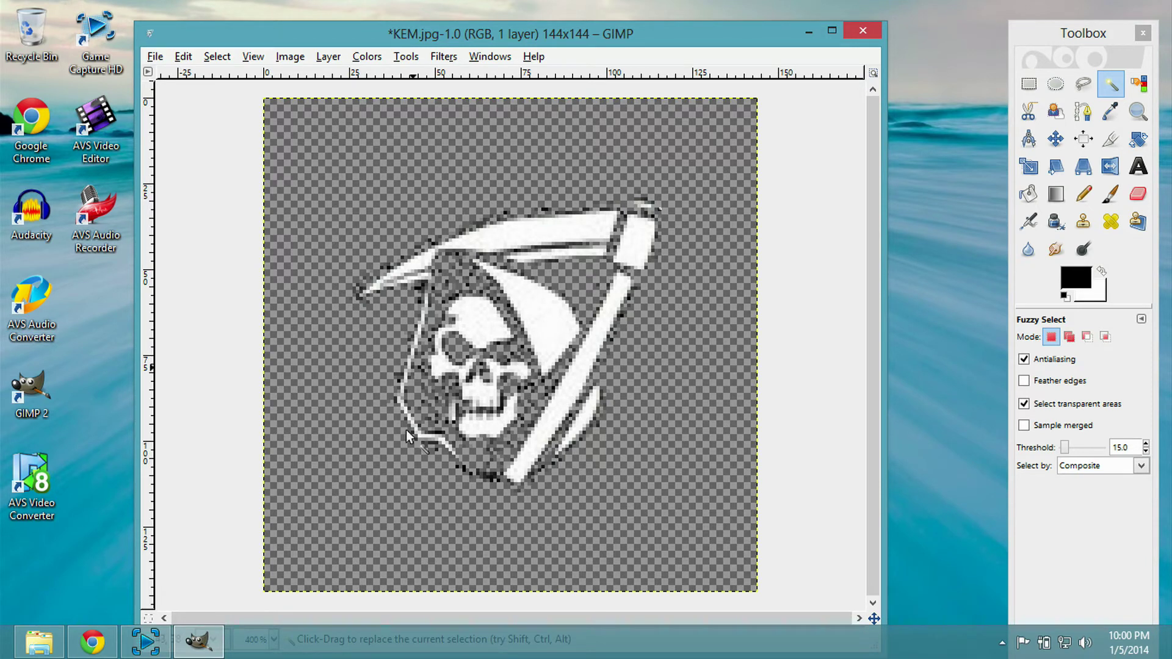
Save the transparent reaper logo as KEM.PNG in the Downloads folder with the default PNG options, and close GIMP.
{"action": "left_click", "coordinate": [156, 58]}
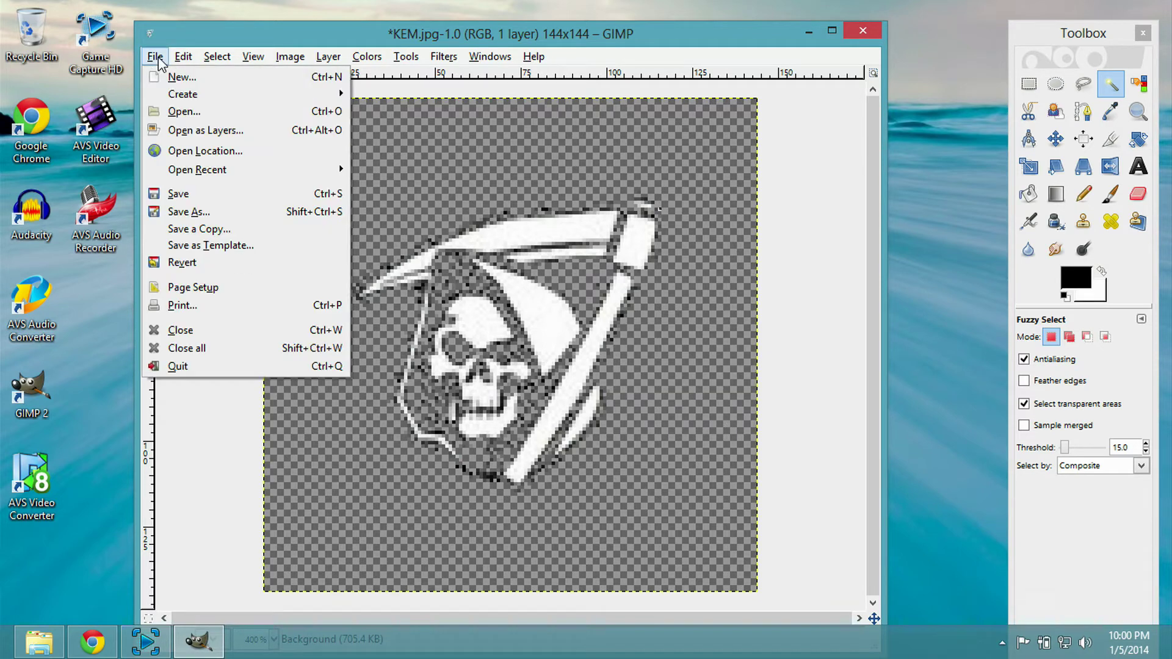
{"action": "left_click", "coordinate": [192, 212]}
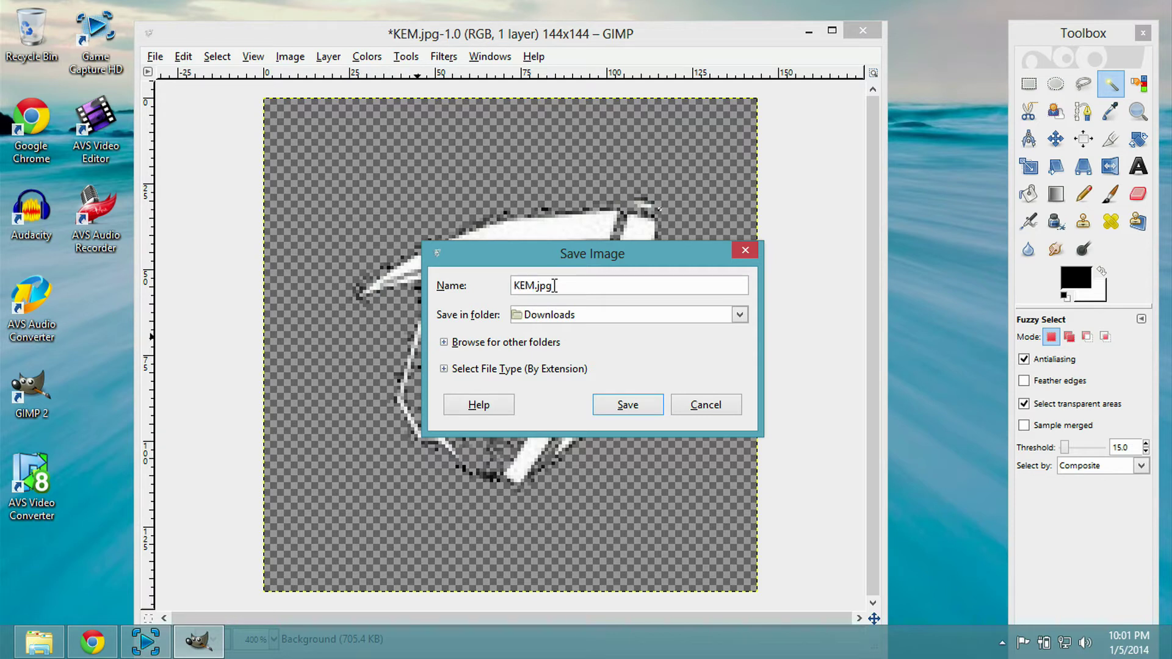
{"action": "key", "text": "BackSpace"}
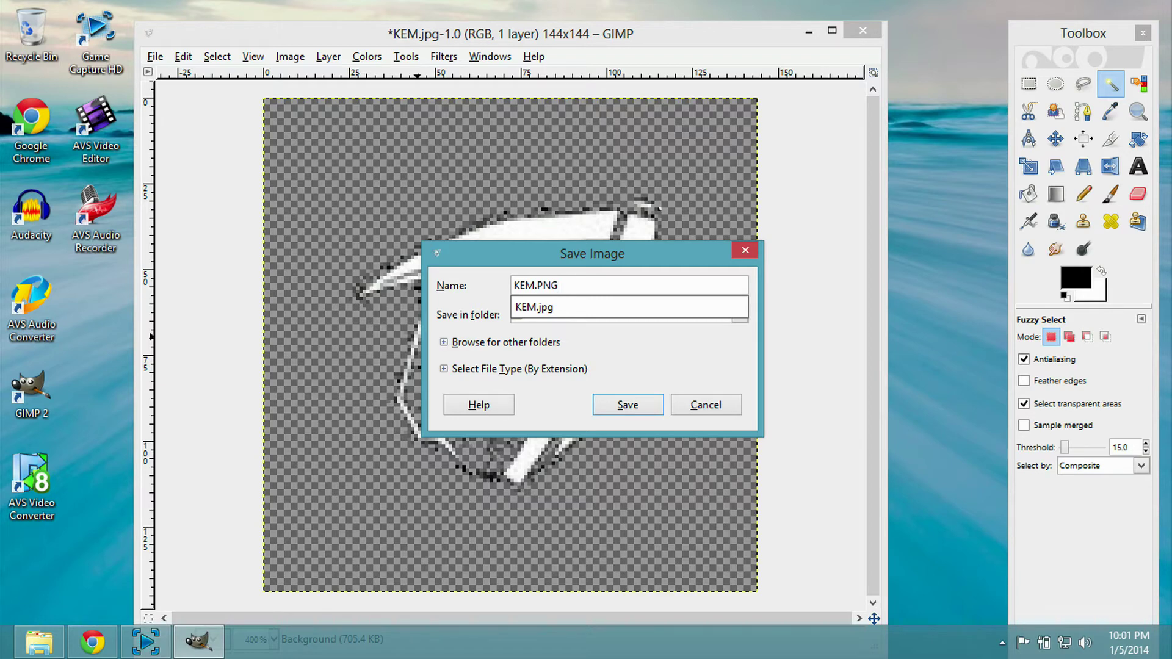
{"action": "key", "text": "Return"}
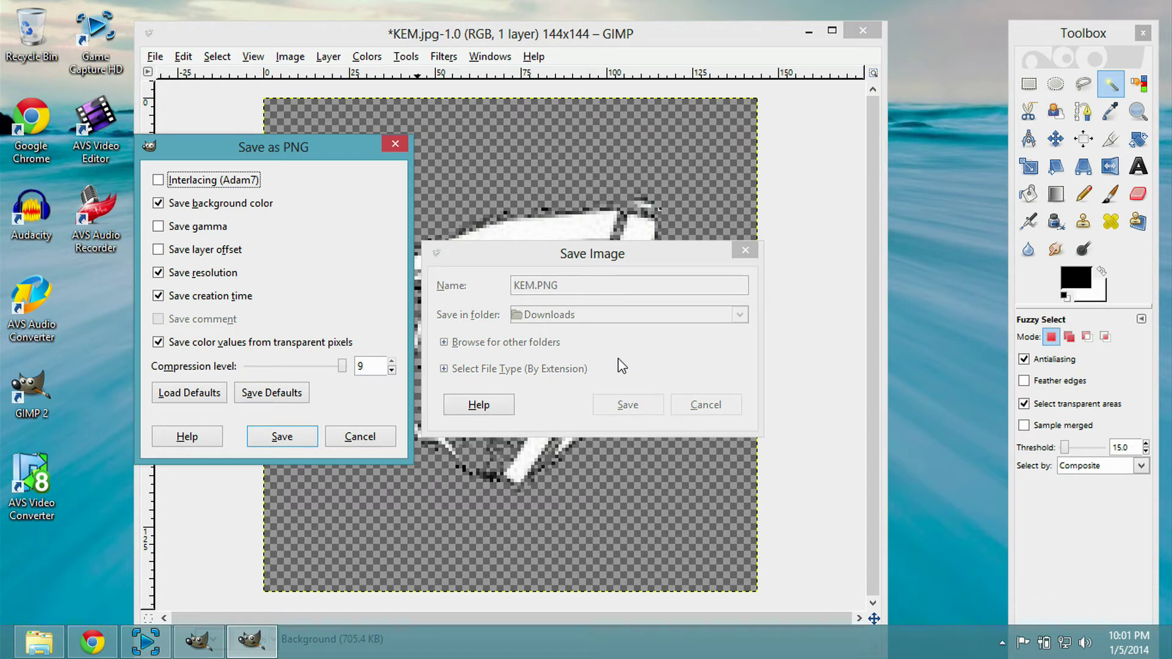
{"action": "left_click", "coordinate": [282, 436]}
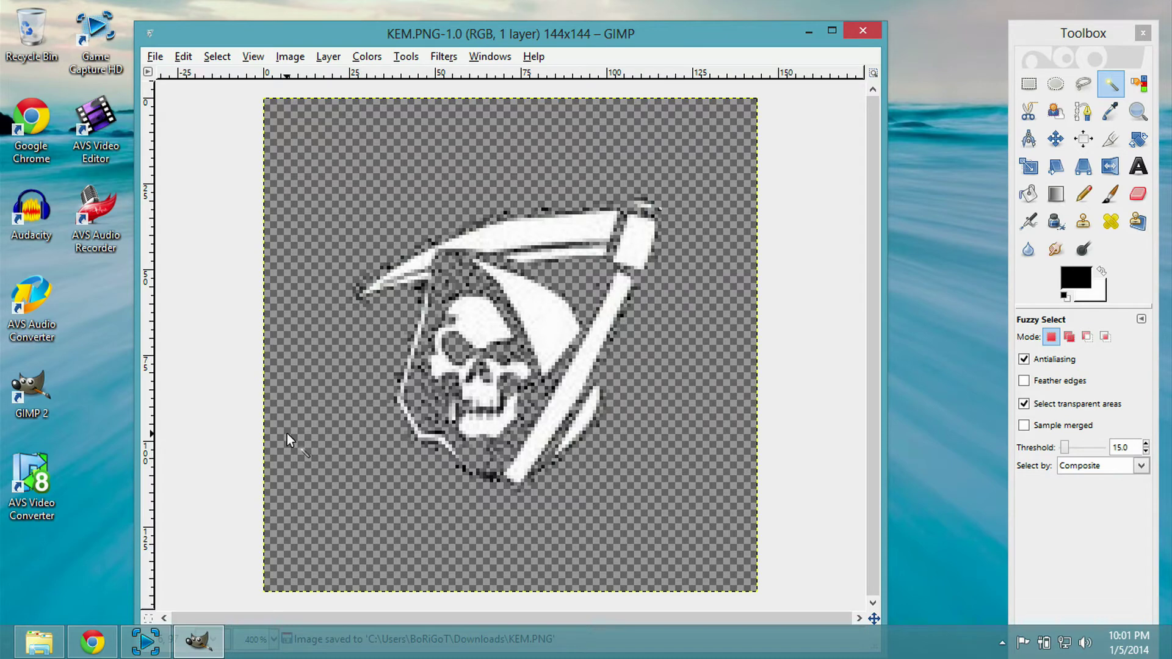
{"action": "left_click", "coordinate": [870, 28]}
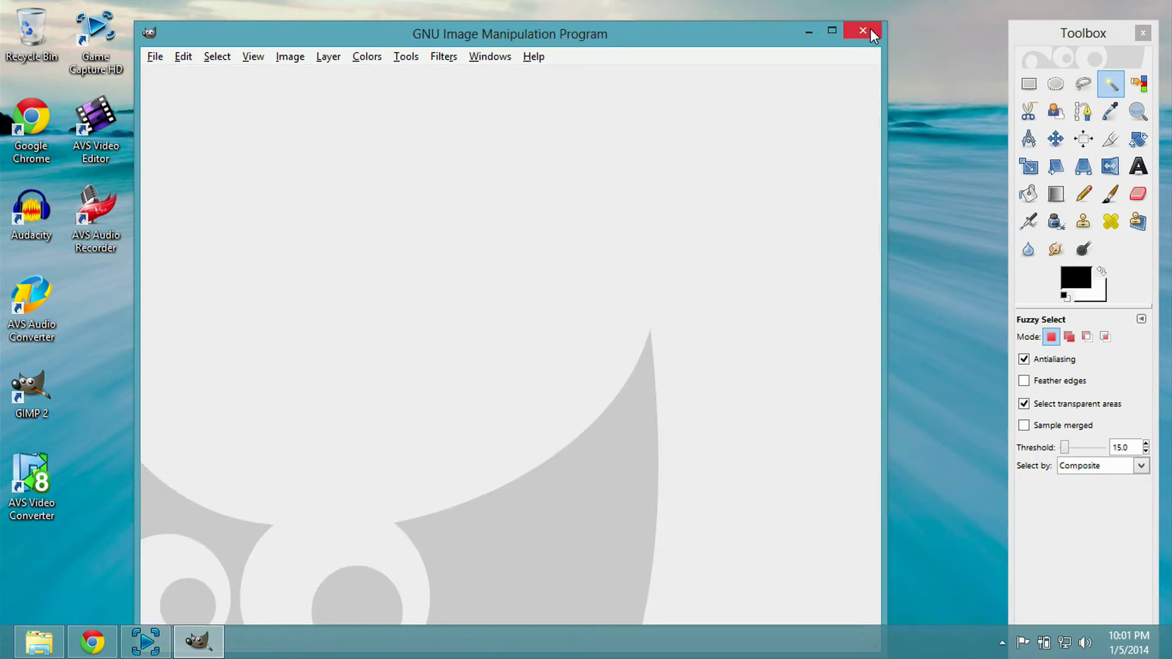
{"action": "left_click", "coordinate": [870, 28]}
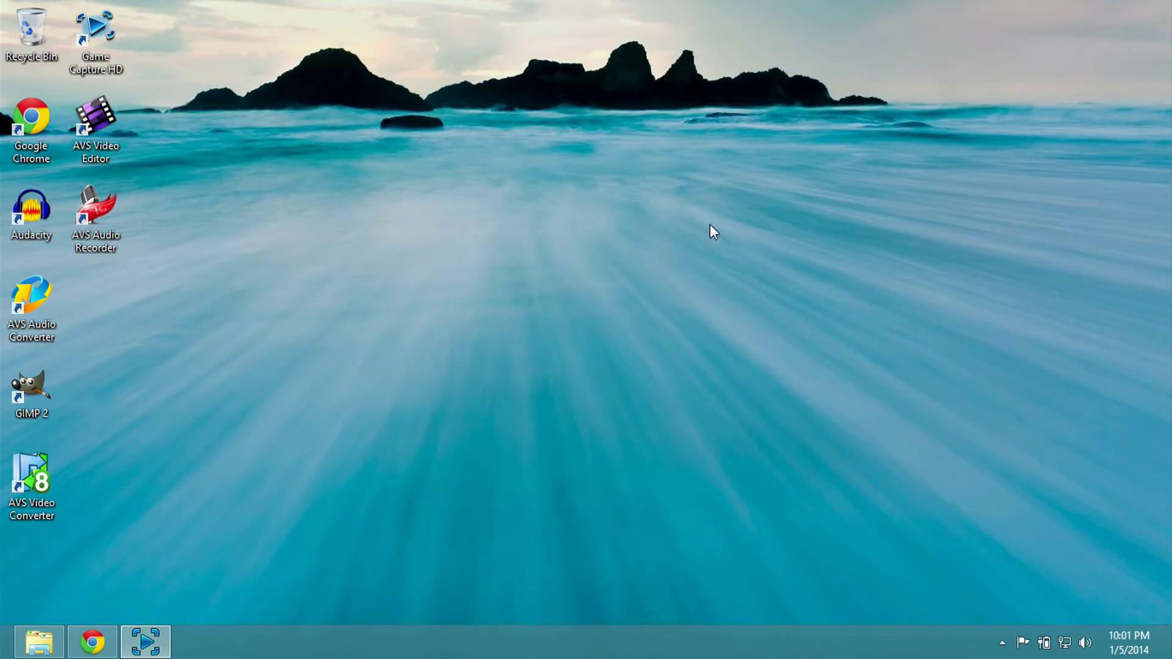
Switch to PicMonkey in Chrome and add the transparent KEM image from Downloads as an overlay of your own.
{"action": "left_click", "coordinate": [93, 645]}
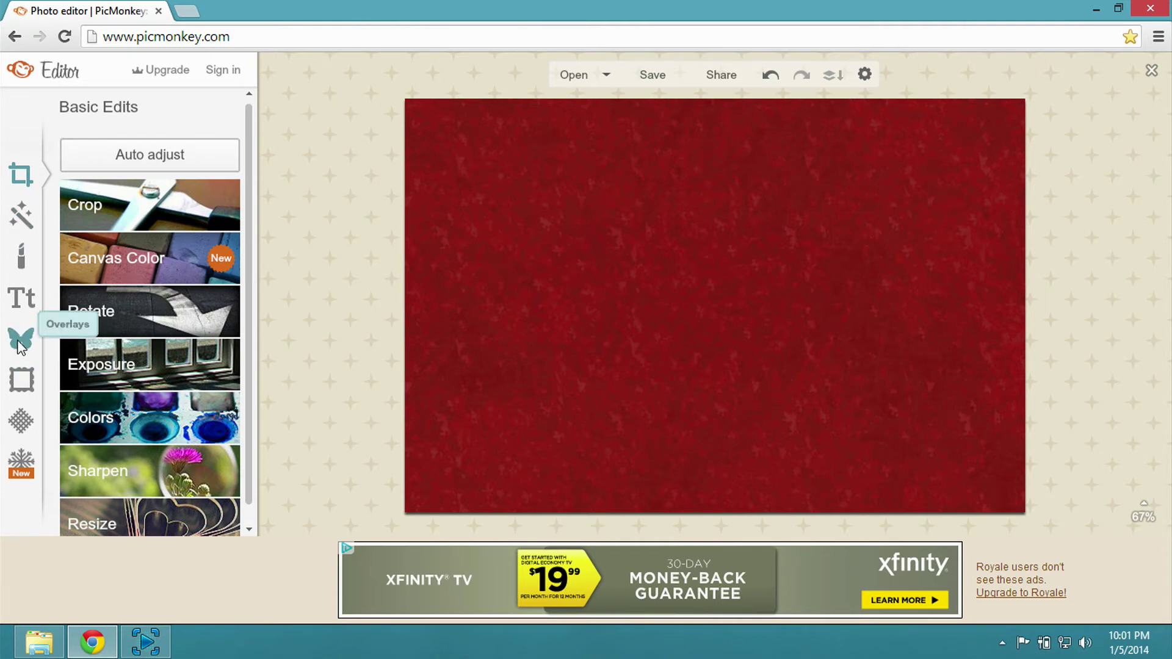
{"action": "left_click", "coordinate": [22, 348]}
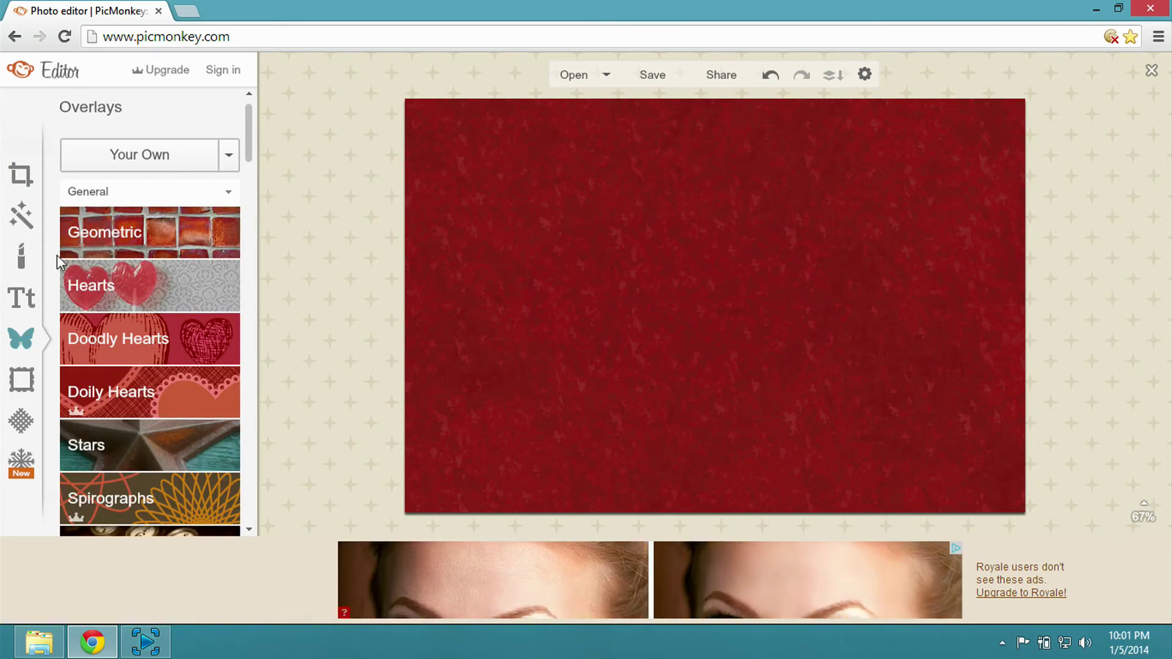
{"action": "left_click", "coordinate": [158, 156]}
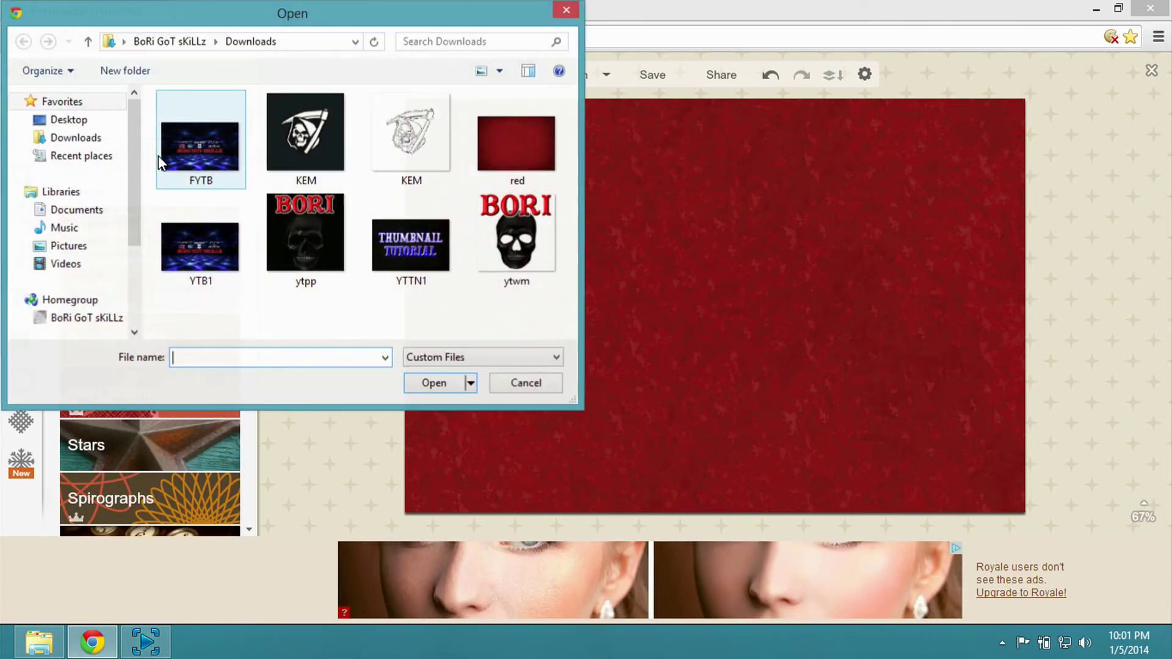
{"action": "double_click", "coordinate": [419, 141]}
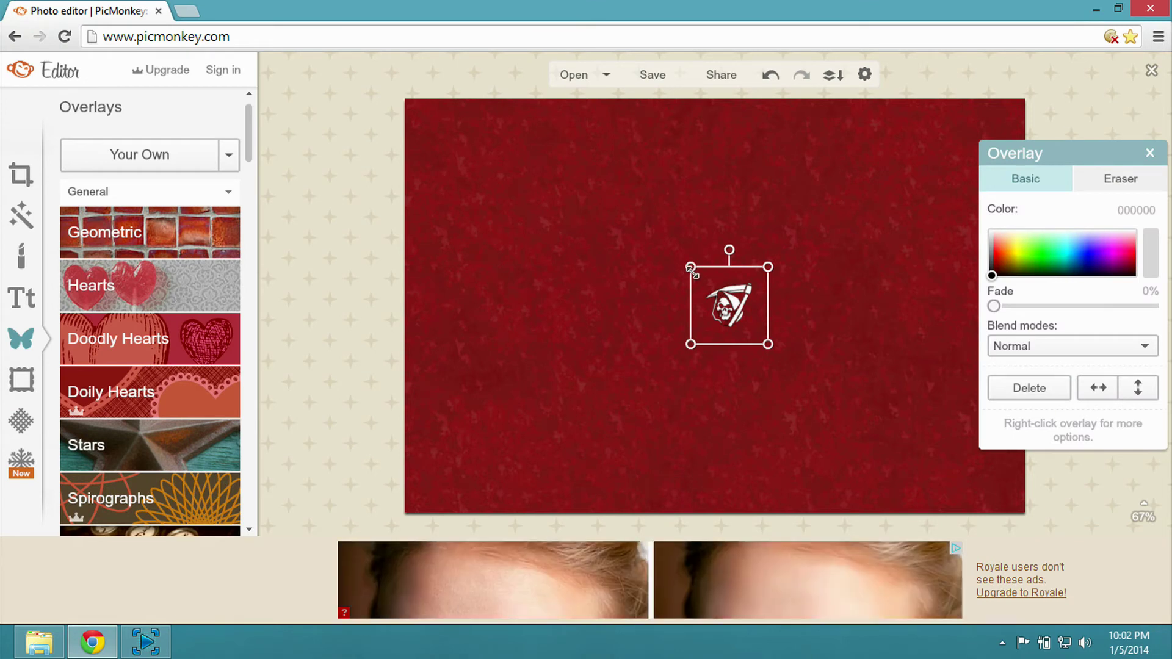
Enlarge the reaper overlay proportionally and position it horizontally centred in the upper part of the red background.
{"action": "left_click_drag", "start_coordinate": [690, 266], "coordinate": [424, 94]}
{"action": "left_click_drag", "start_coordinate": [604, 219], "coordinate": [664, 328]}
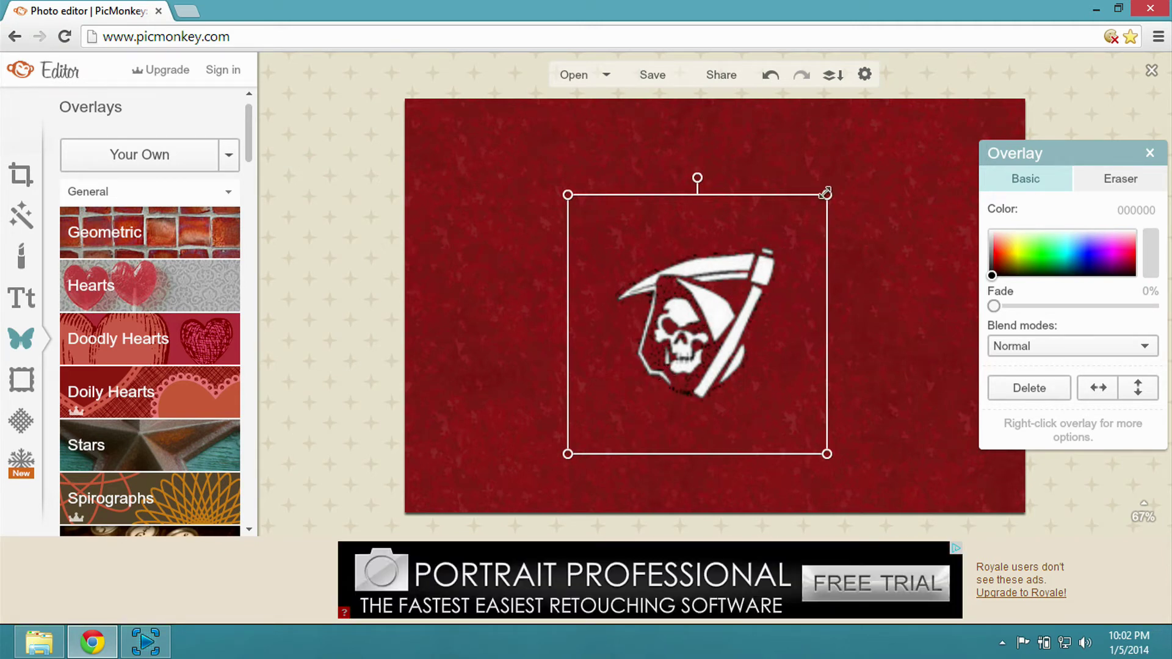
{"action": "left_click_drag", "start_coordinate": [828, 193], "coordinate": [892, 147]}
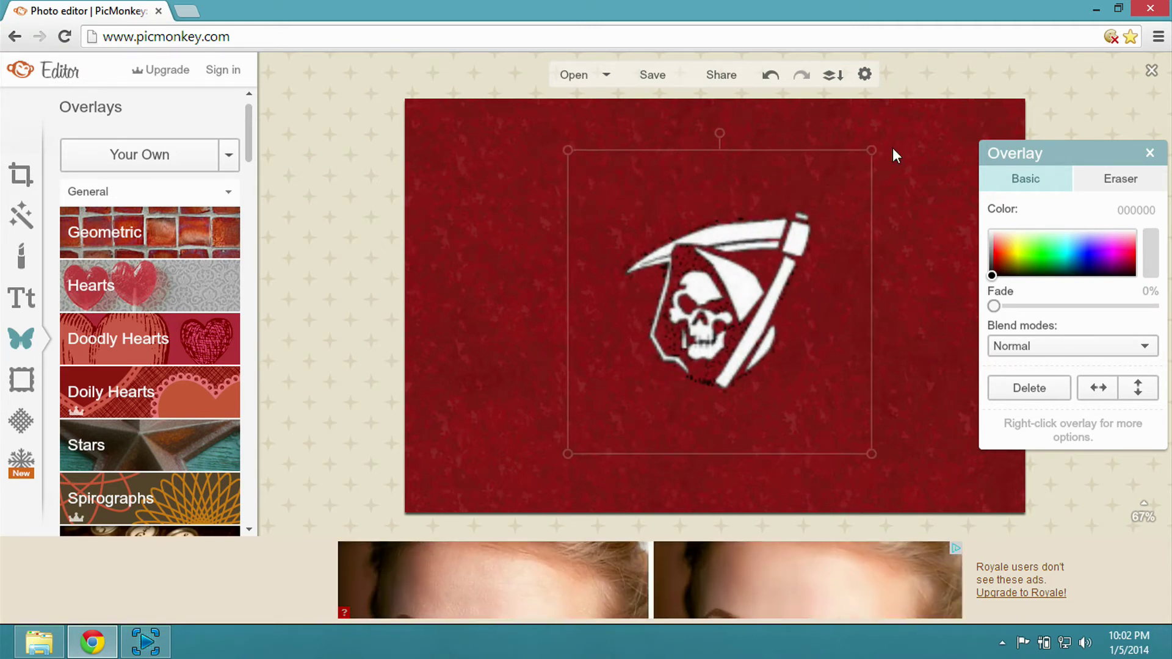
{"action": "left_click_drag", "start_coordinate": [713, 295], "coordinate": [701, 232]}
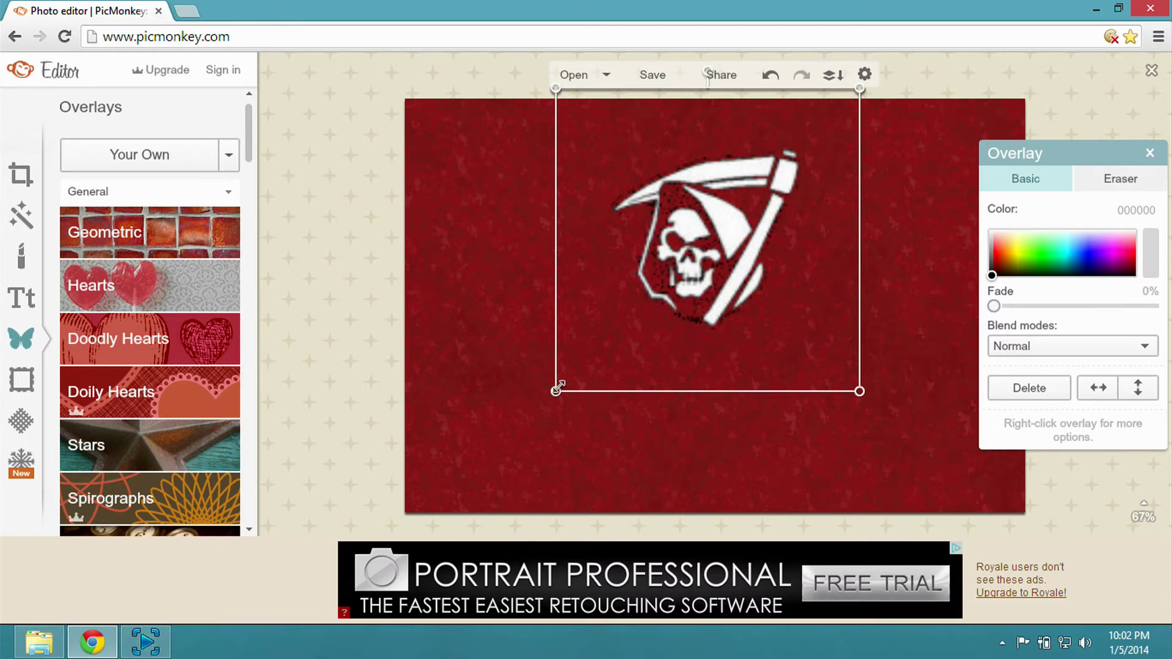
{"action": "left_click_drag", "start_coordinate": [557, 387], "coordinate": [493, 454]}
{"action": "left_click_drag", "start_coordinate": [675, 313], "coordinate": [709, 303]}
{"action": "left_click", "coordinate": [502, 367]}
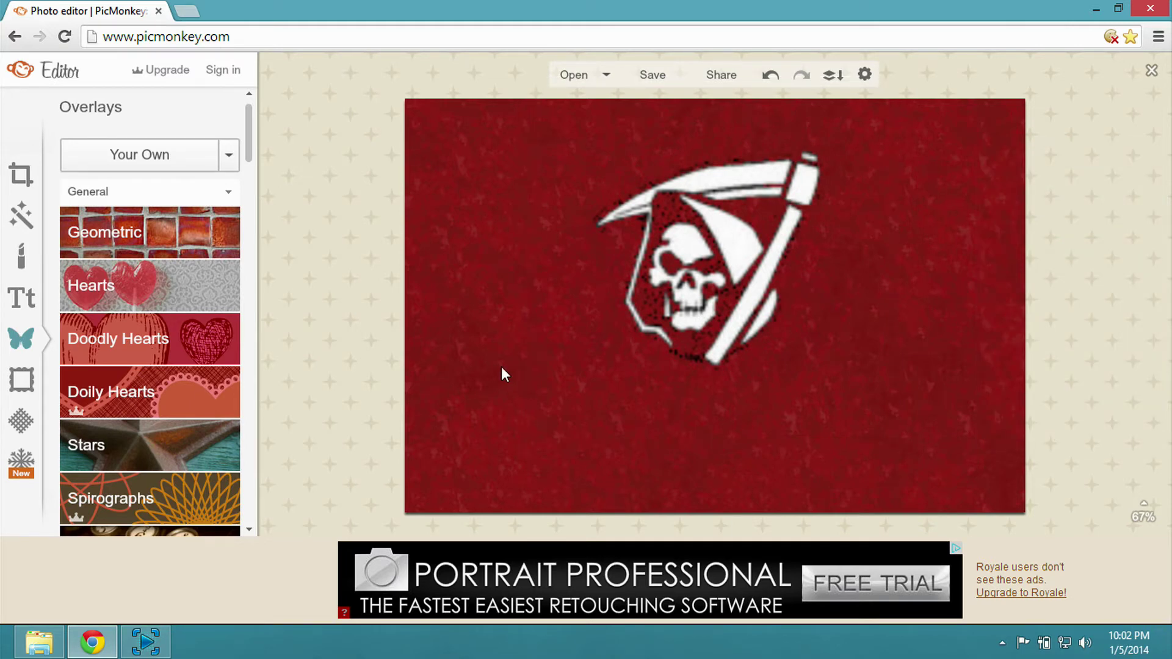
Open the FlamingText site in a new browser tab and start creating a logo.
{"action": "left_click", "coordinate": [200, 8]}
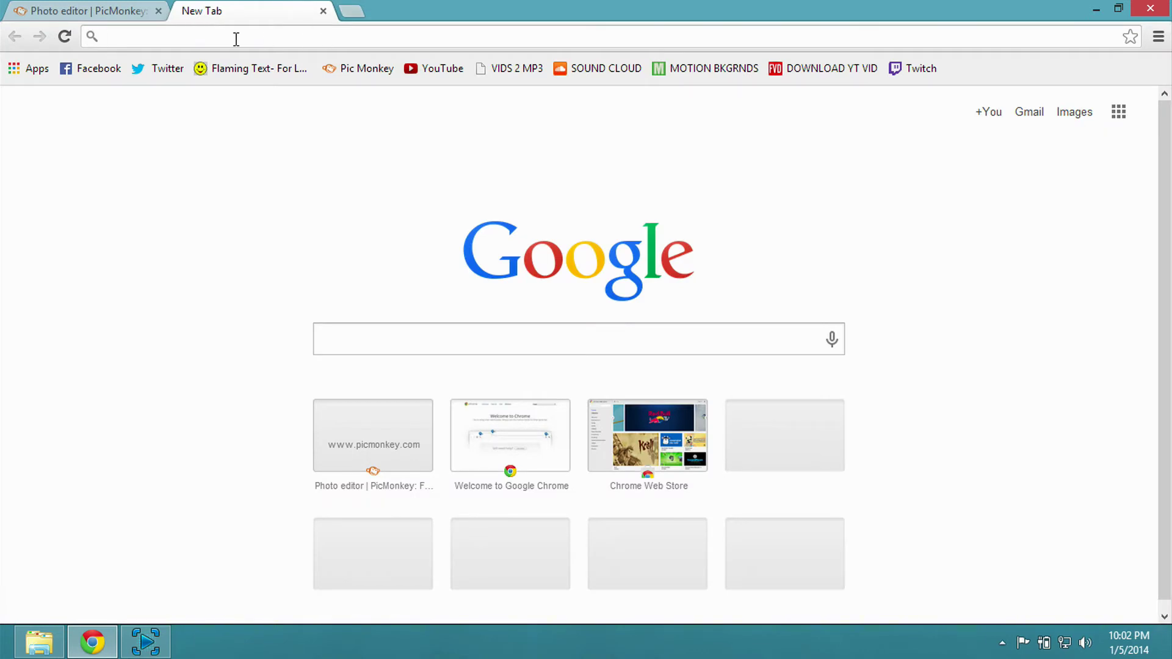
{"action": "left_click", "coordinate": [249, 70]}
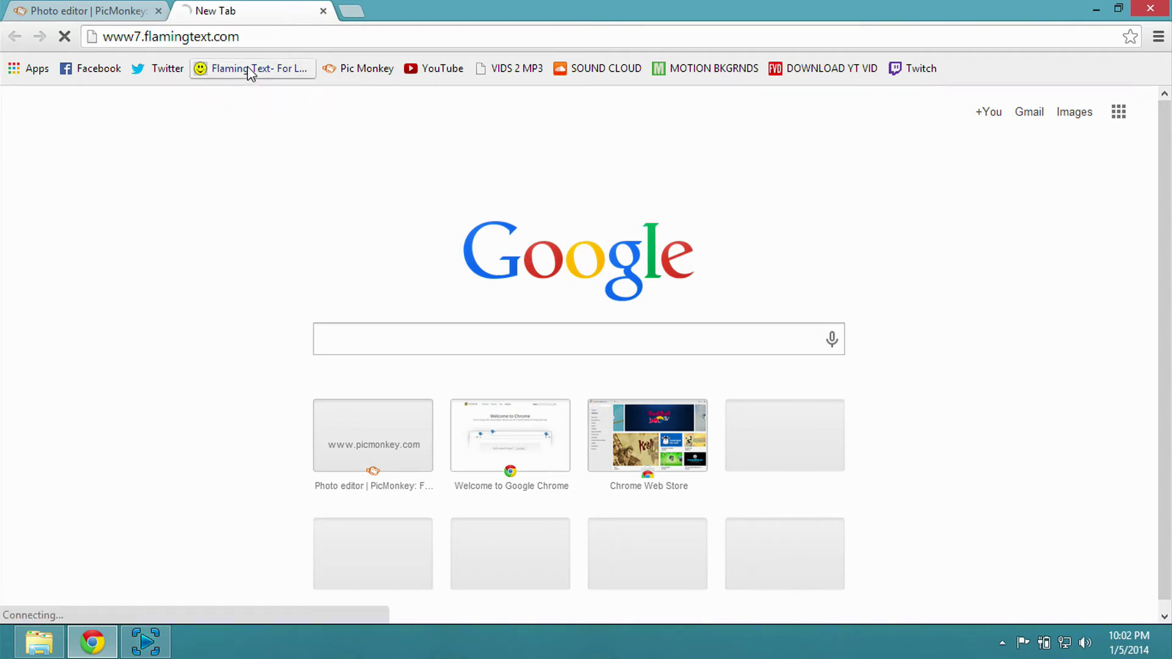
{"action": "mouse_move", "coordinate": [249, 74]}
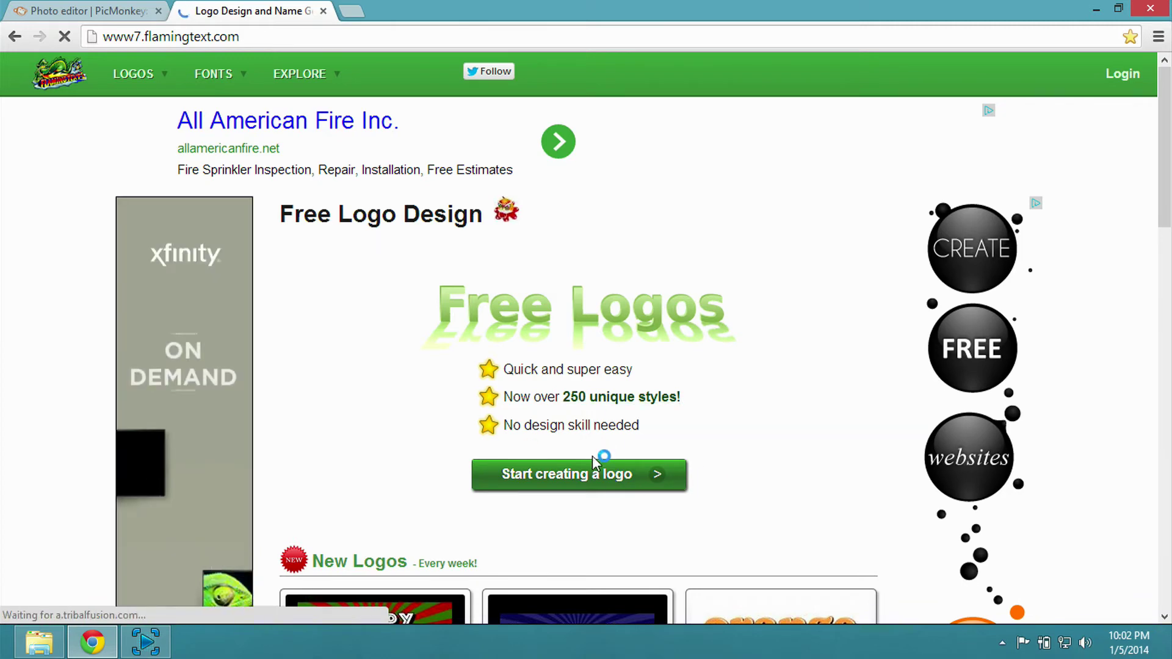
{"action": "left_click", "coordinate": [578, 482]}
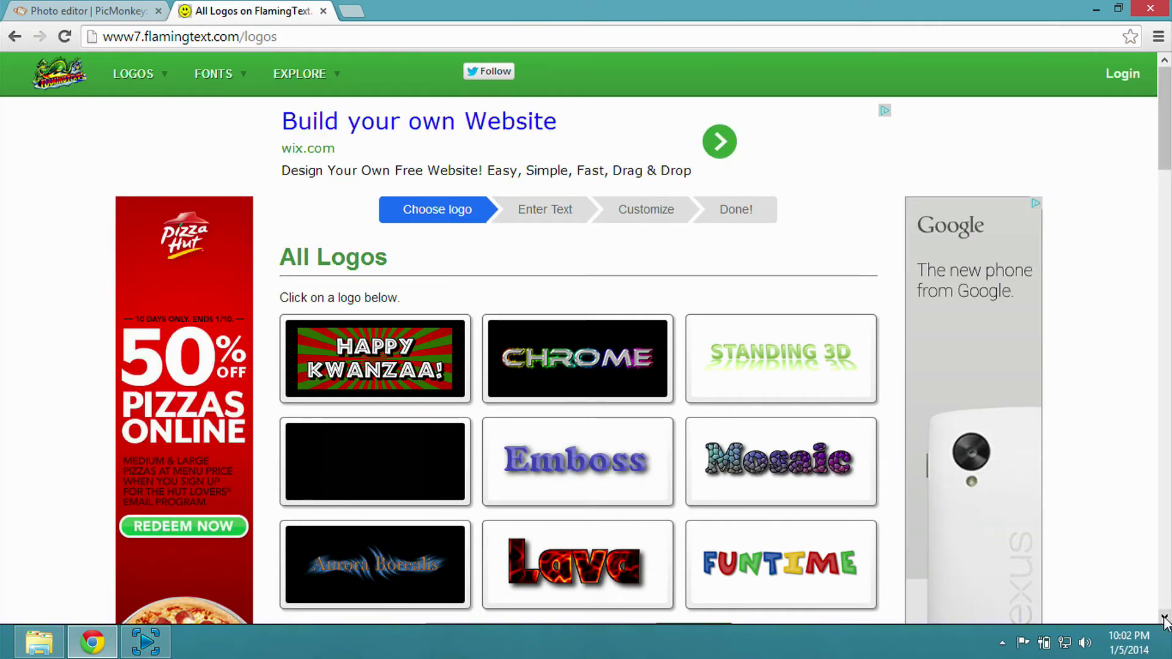
Choose the 3D Text design from the 3D logo category.
{"action": "scroll", "coordinate": [1165, 618], "scroll_direction": "down", "scroll_amount": 3}
{"action": "scroll", "coordinate": [1165, 618], "scroll_direction": "down", "scroll_amount": 3}
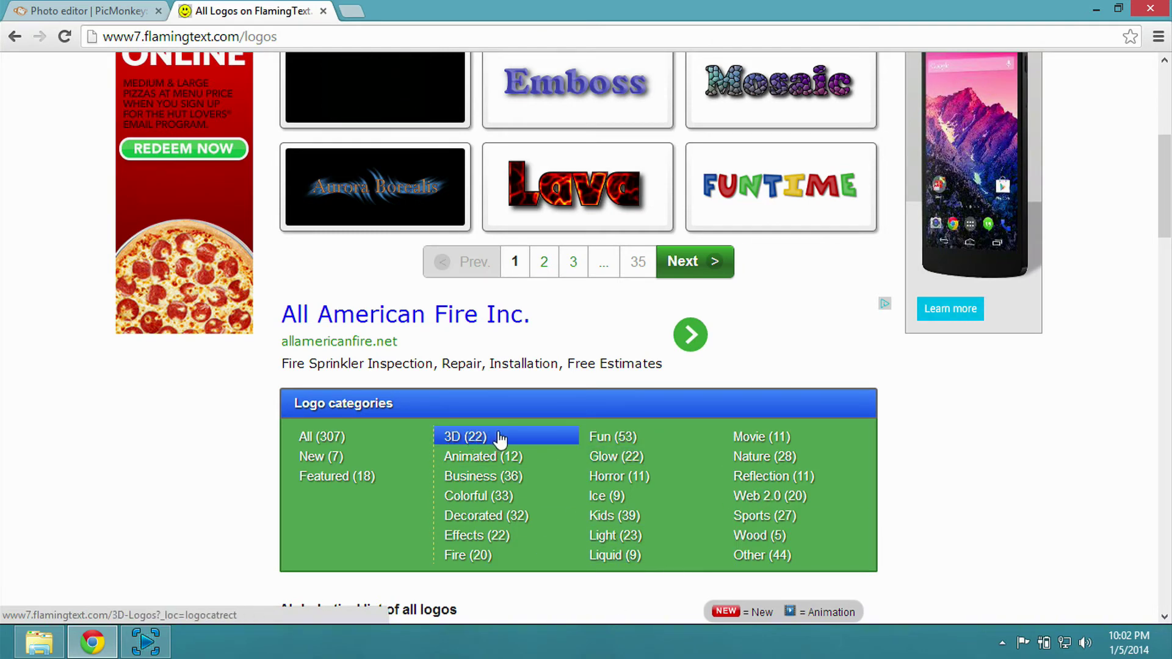
{"action": "left_click", "coordinate": [469, 439]}
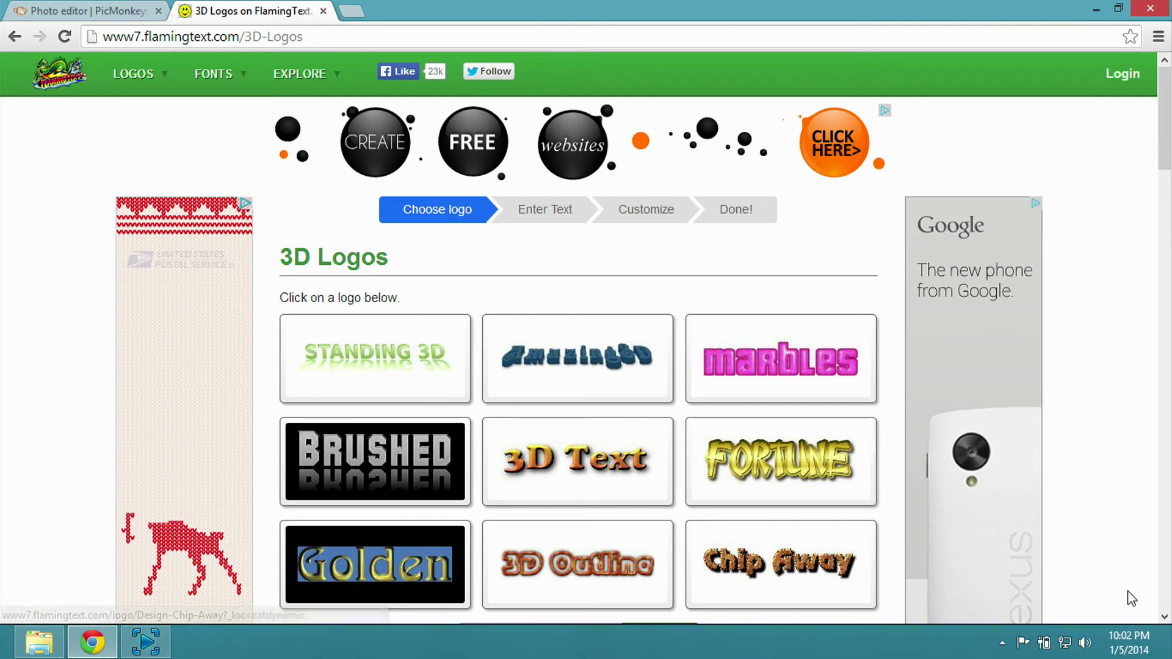
{"action": "left_click", "coordinate": [1165, 618]}
{"action": "scroll", "coordinate": [1165, 618], "scroll_direction": "down", "scroll_amount": 3}
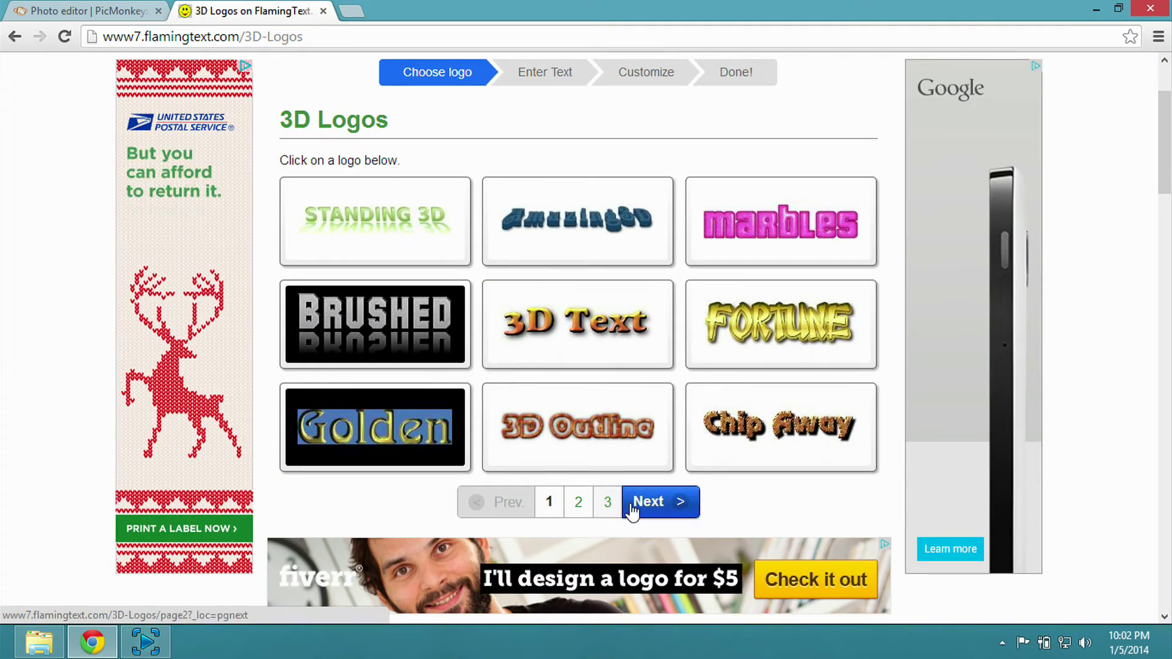
{"action": "left_click", "coordinate": [581, 317]}
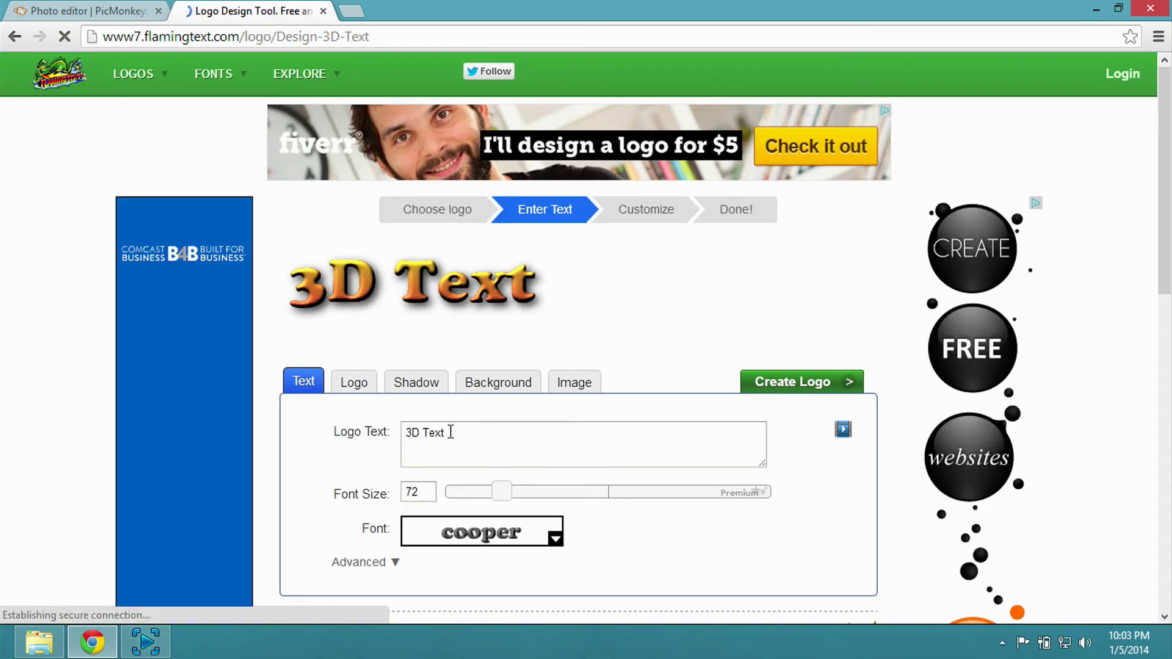
Replace the sample logo text with KEM STRIKE.
{"action": "left_click", "coordinate": [450, 431]}
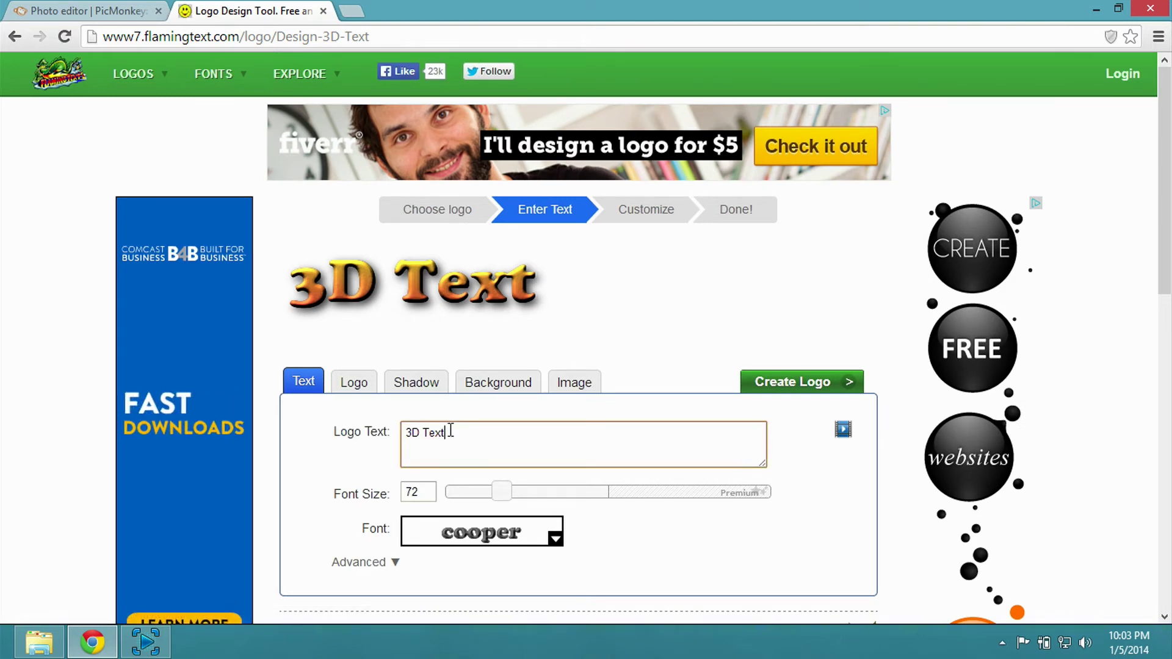
{"action": "key", "text": "BackSpace"}
{"action": "key", "text": "BackSpace"}
{"action": "key", "text": "BackSpace"}
{"action": "key", "text": "BackSpace"}
{"action": "key", "text": "BackSpace"}
{"action": "key", "text": "BackSpace"}
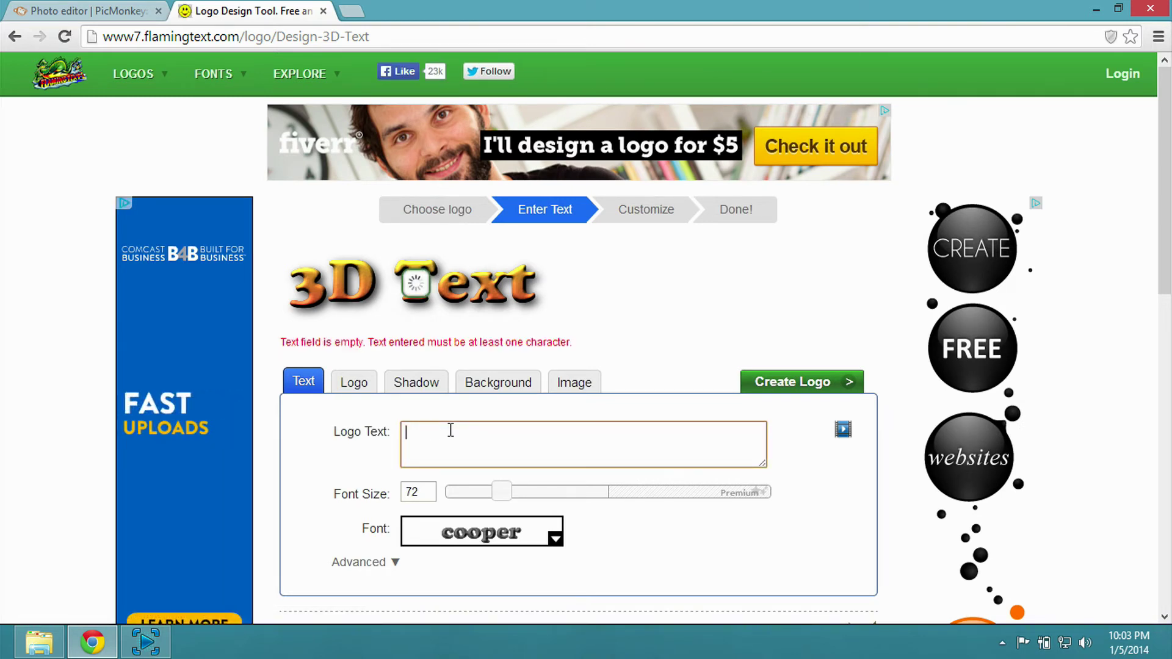
{"action": "type", "text": "KEM STRIKE"}
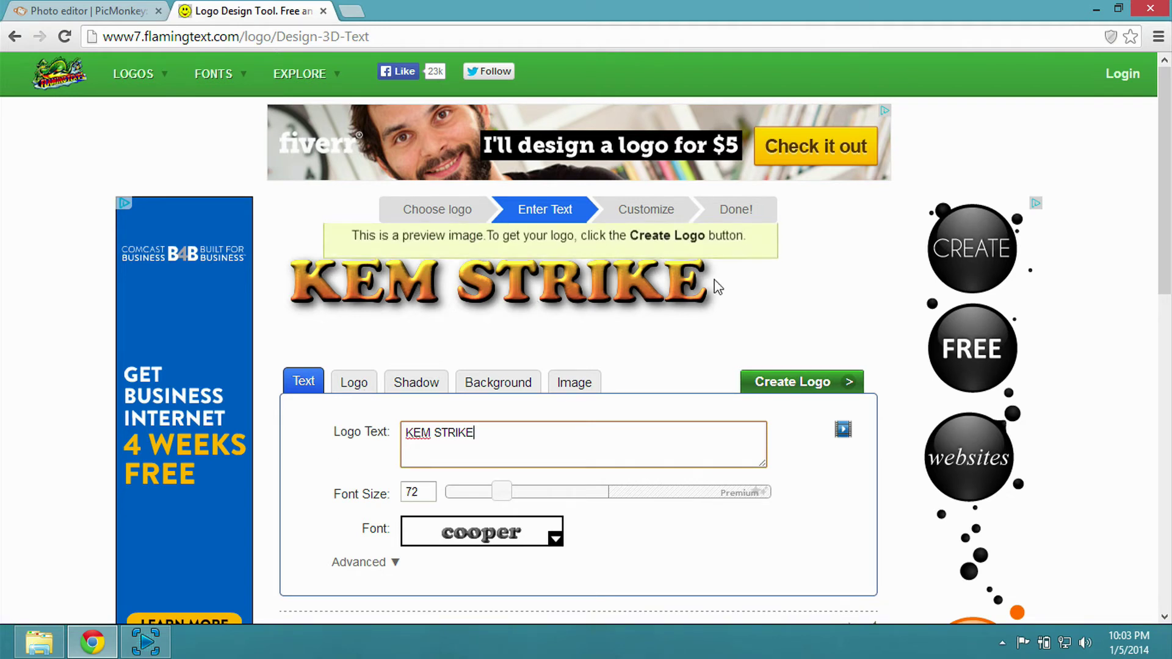
Browse the Cool and Handwriting fonts and set the logo's font to Brooklyn Kid.
{"action": "left_click", "coordinate": [556, 540]}
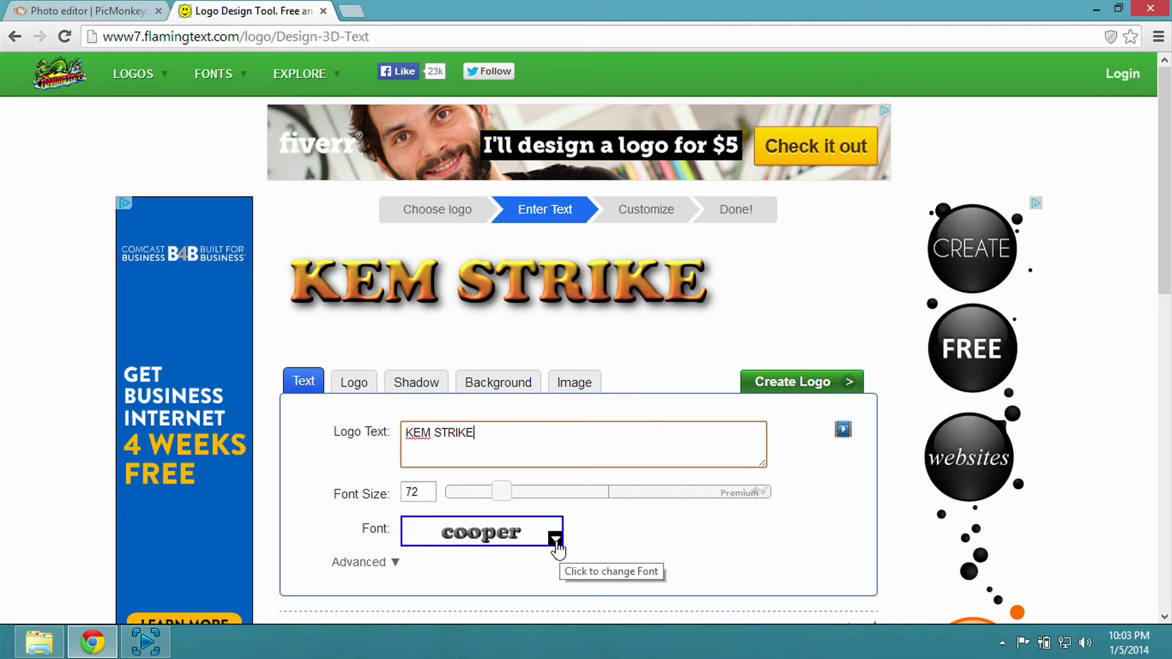
{"action": "left_click", "coordinate": [557, 539]}
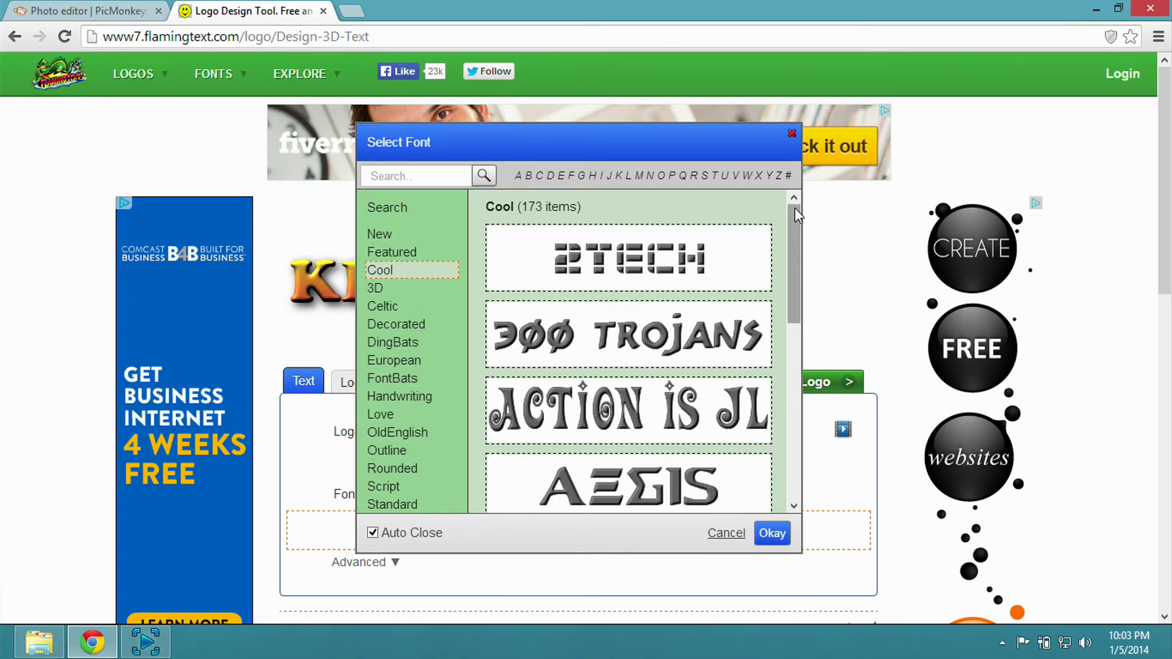
{"action": "left_click_drag", "start_coordinate": [795, 207], "coordinate": [797, 256]}
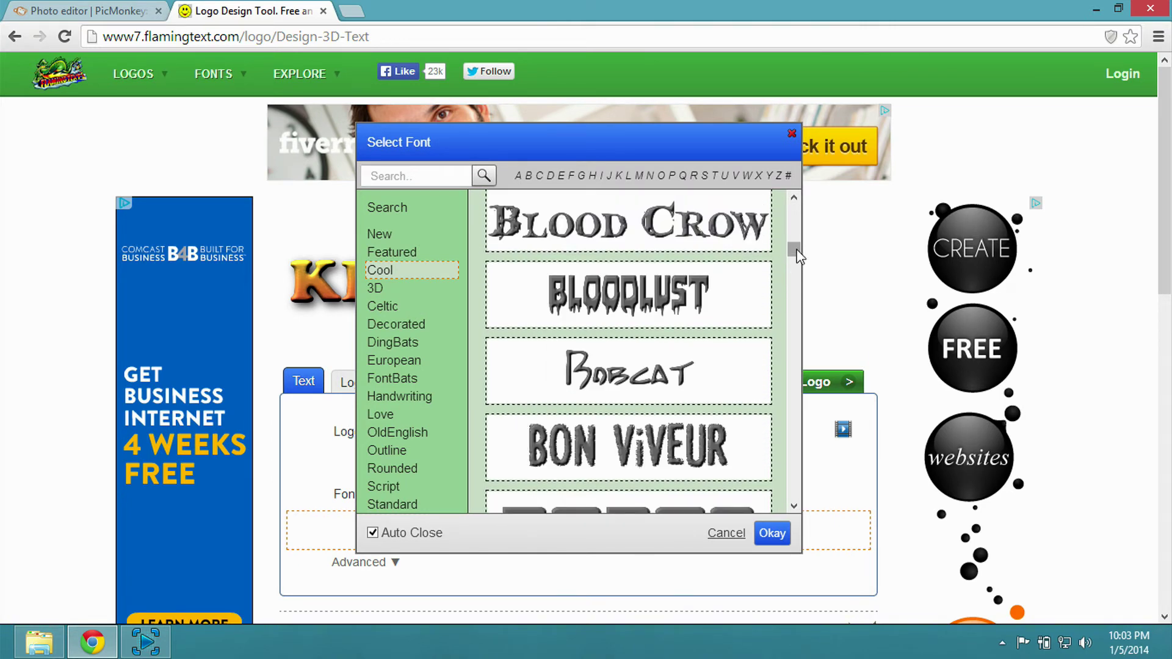
{"action": "mouse_move", "coordinate": [797, 256]}
{"action": "left_mouse_down"}
{"action": "mouse_move", "coordinate": [777, 491]}
{"action": "mouse_move", "coordinate": [806, 300]}
{"action": "mouse_move", "coordinate": [796, 229]}
{"action": "mouse_move", "coordinate": [792, 345]}
{"action": "mouse_move", "coordinate": [791, 194]}
{"action": "mouse_move", "coordinate": [794, 371]}
{"action": "mouse_move", "coordinate": [793, 265]}
{"action": "left_mouse_up"}
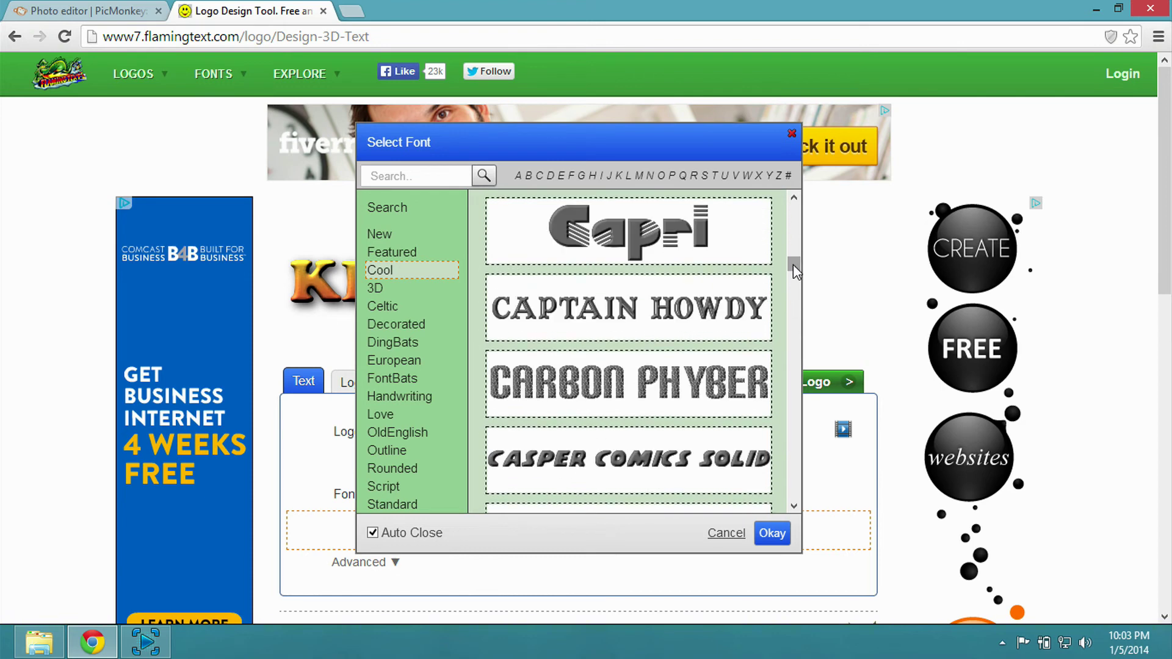
{"action": "left_click", "coordinate": [395, 400]}
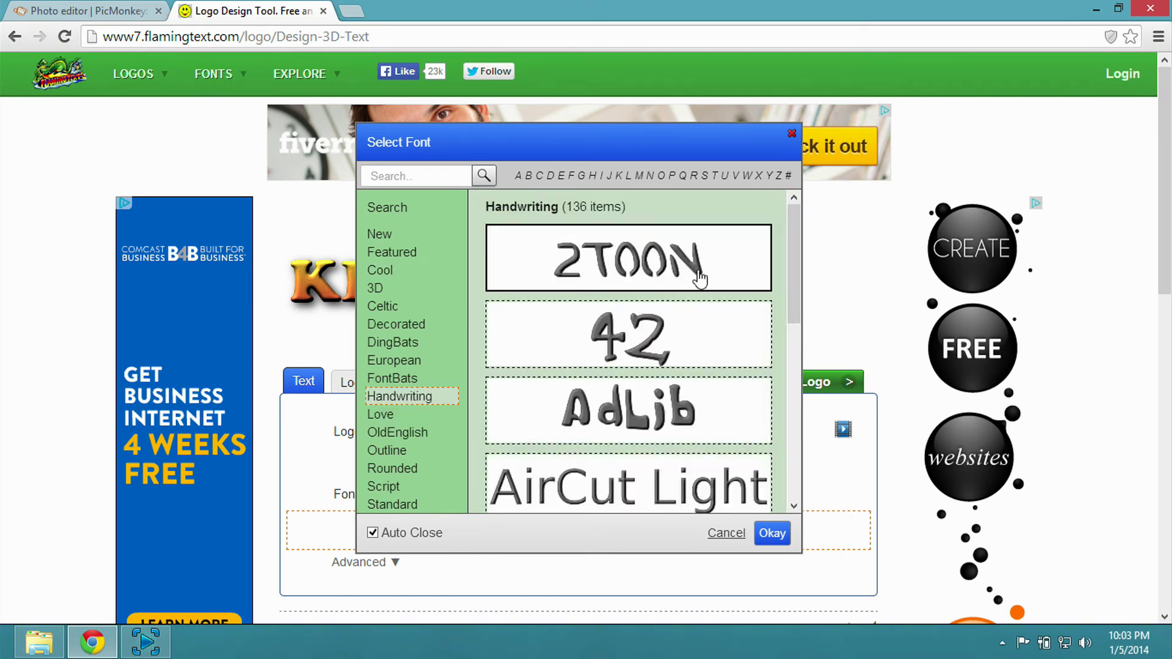
{"action": "mouse_move", "coordinate": [798, 222]}
{"action": "left_mouse_down"}
{"action": "mouse_move", "coordinate": [794, 489]}
{"action": "mouse_move", "coordinate": [801, 217]}
{"action": "mouse_move", "coordinate": [802, 270]}
{"action": "mouse_move", "coordinate": [800, 246]}
{"action": "left_mouse_up"}
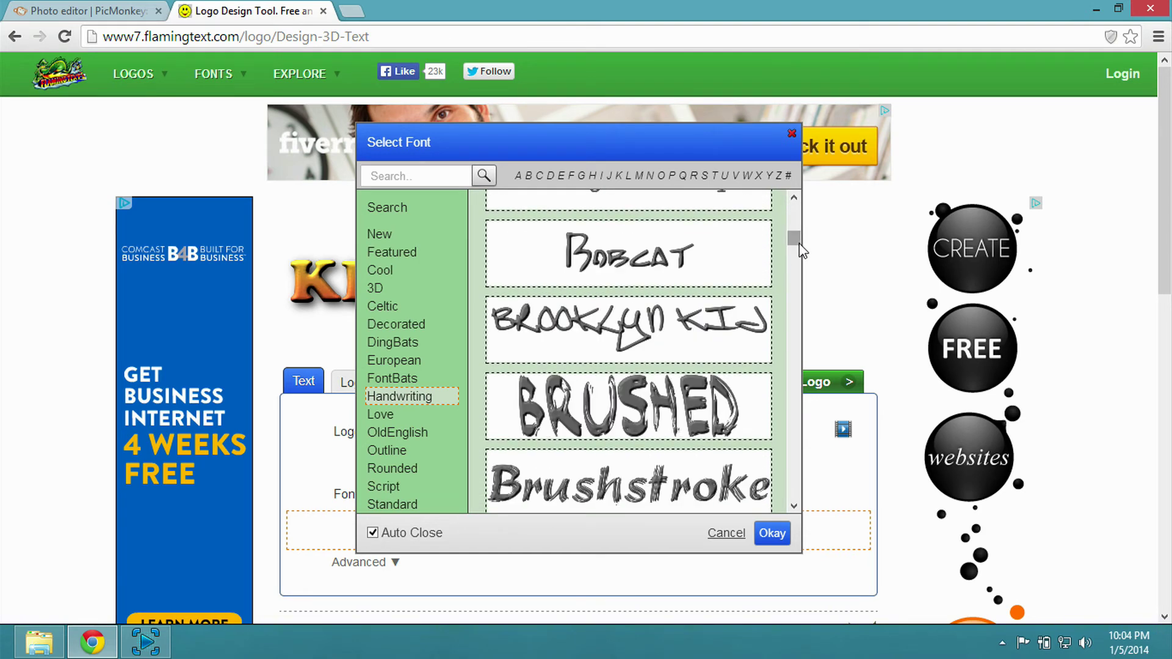
{"action": "left_click", "coordinate": [677, 337]}
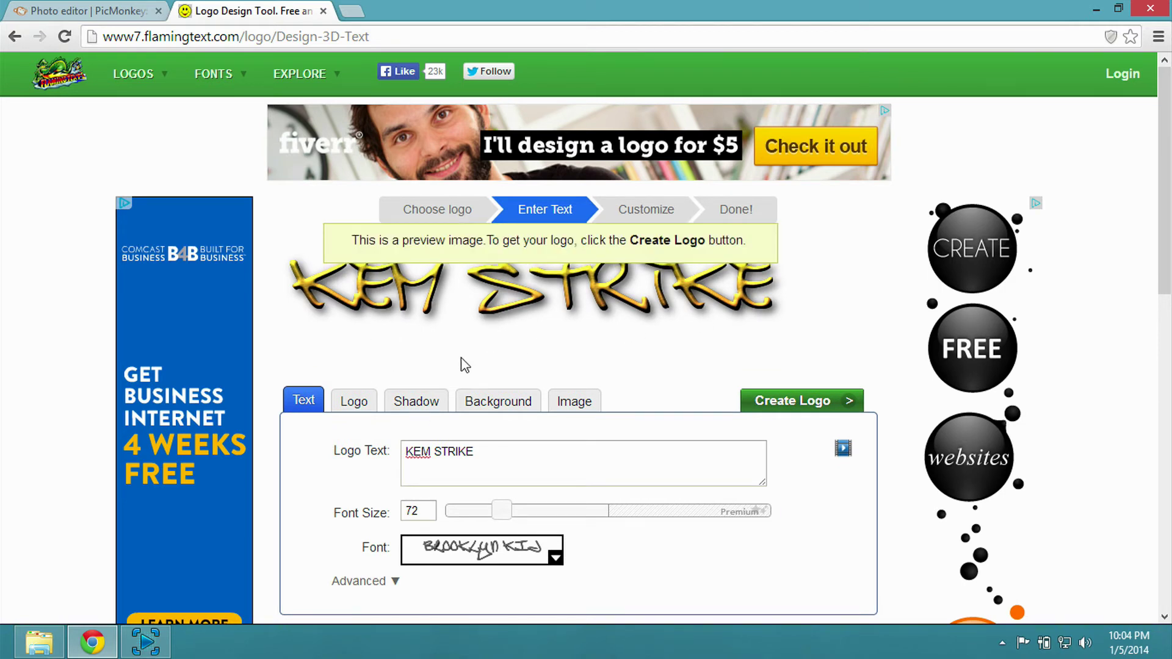
Set the logo's top color to pure red, #ff0000.
{"action": "left_click", "coordinate": [357, 404]}
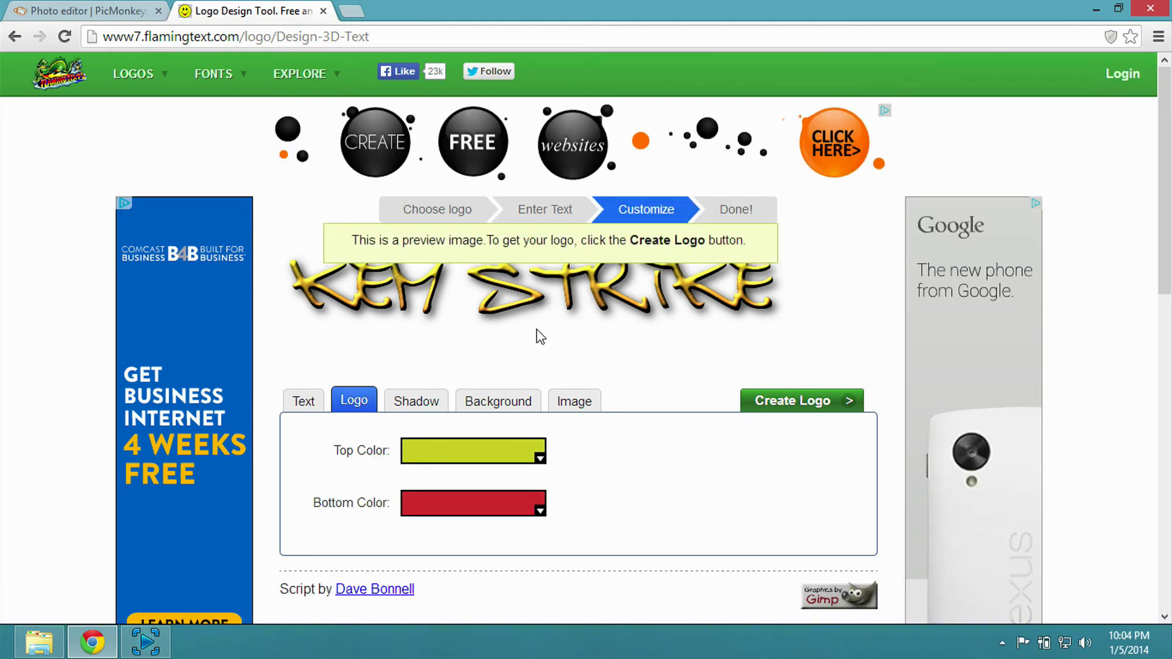
{"action": "left_click", "coordinate": [541, 460]}
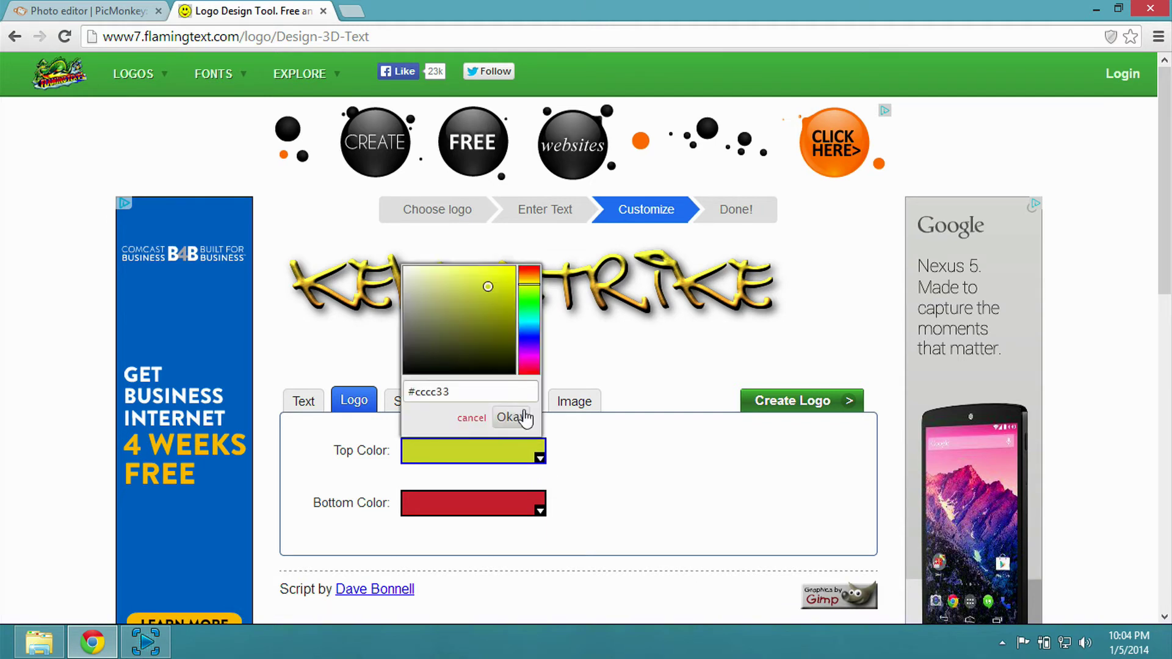
{"action": "left_click", "coordinate": [530, 268]}
{"action": "left_click_drag", "start_coordinate": [530, 269], "coordinate": [552, 247]}
{"action": "left_click", "coordinate": [509, 271]}
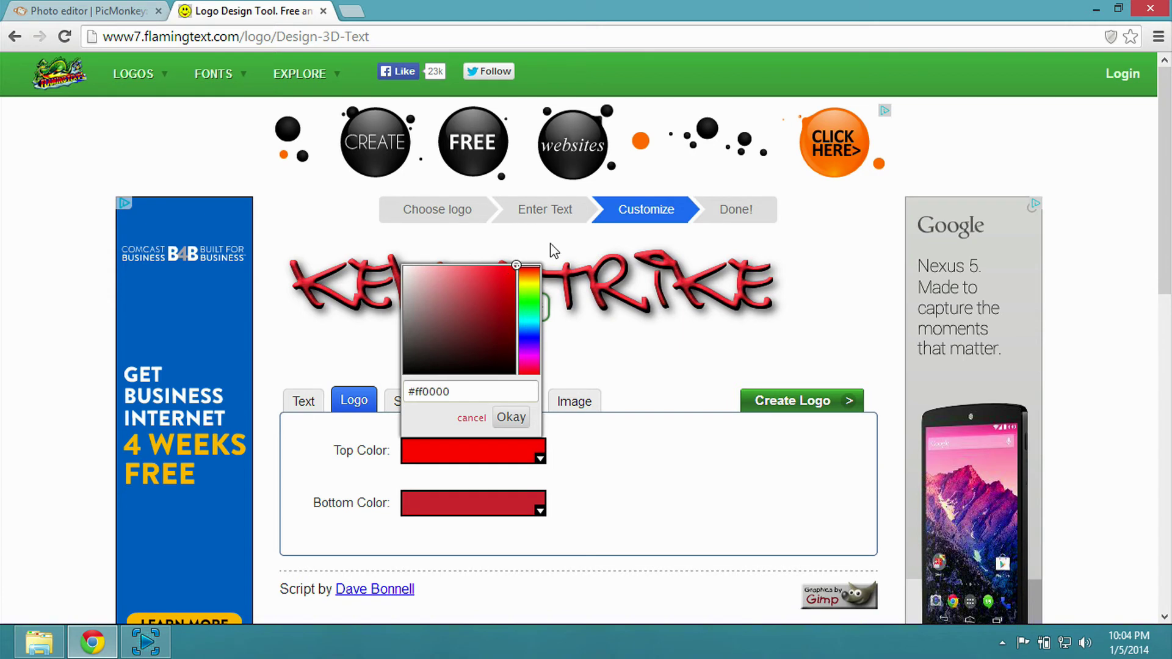
{"action": "left_click", "coordinate": [516, 417]}
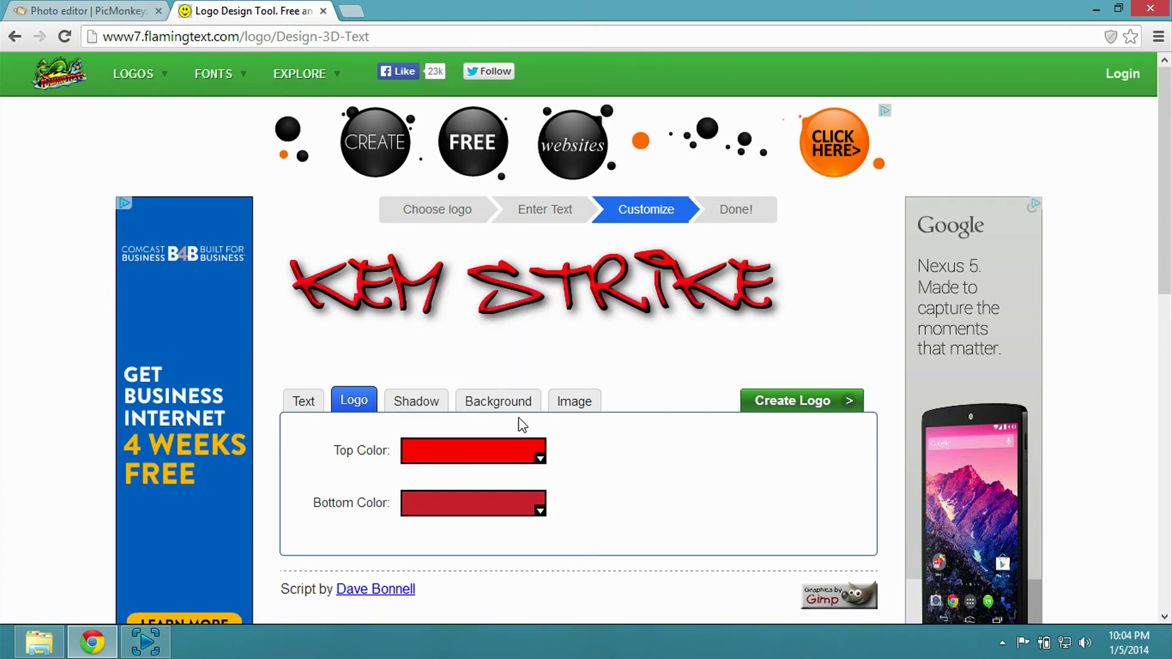
Set the logo's bottom color to yellow-green, #d8ff00.
{"action": "left_click", "coordinate": [539, 515]}
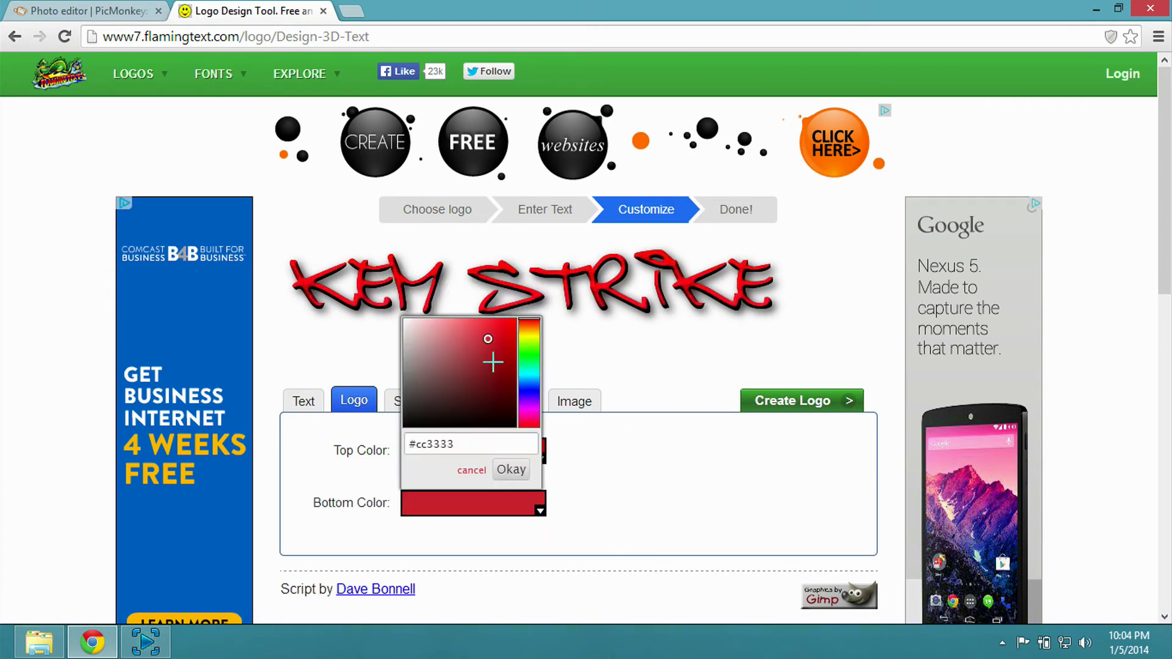
{"action": "left_click", "coordinate": [531, 338]}
{"action": "left_click", "coordinate": [508, 328]}
{"action": "left_click_drag", "start_coordinate": [511, 327], "coordinate": [534, 317]}
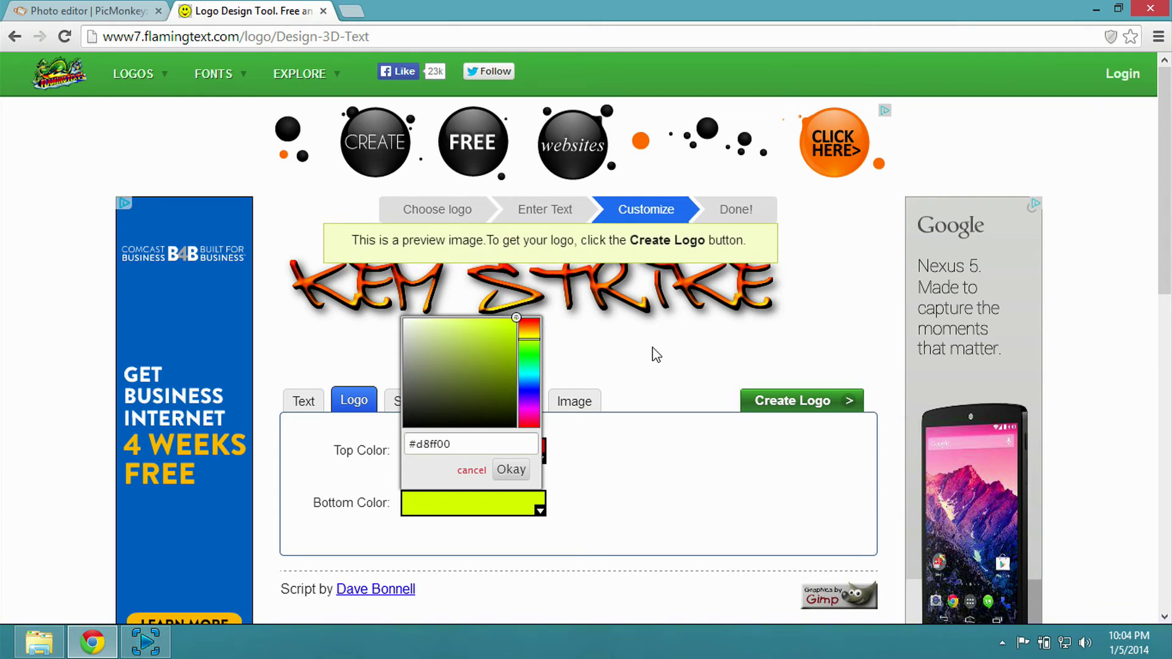
{"action": "left_click", "coordinate": [511, 470]}
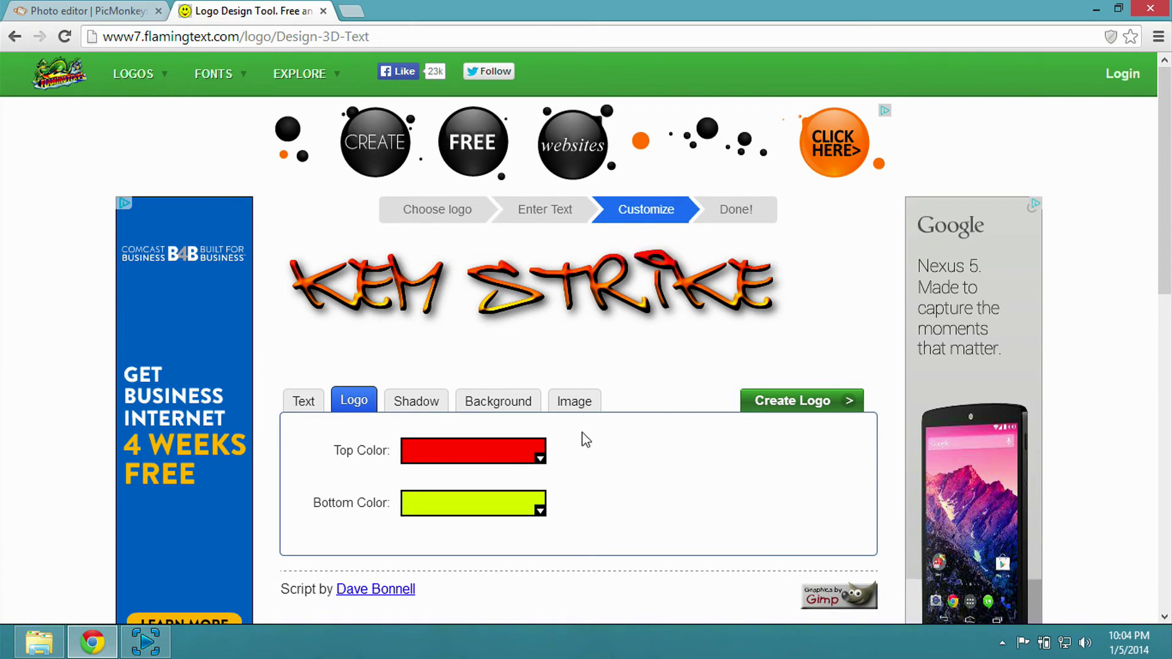
Change the logo's bottom color to pure red, #ff0000.
{"action": "left_click", "coordinate": [540, 510]}
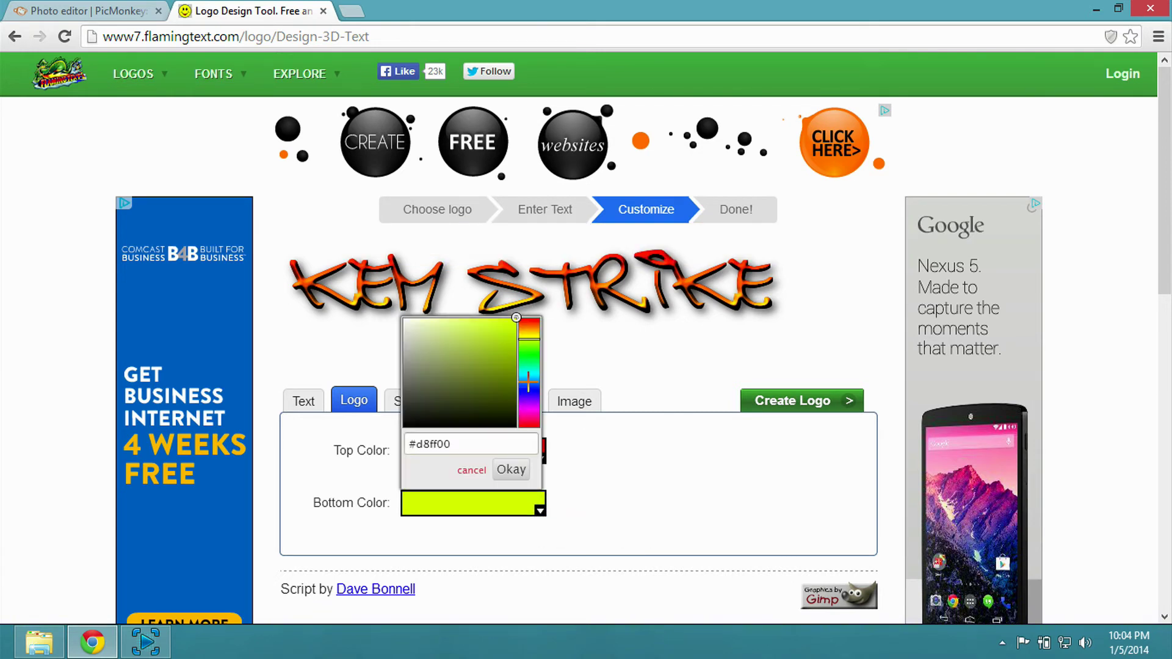
{"action": "left_click_drag", "start_coordinate": [530, 339], "coordinate": [552, 312]}
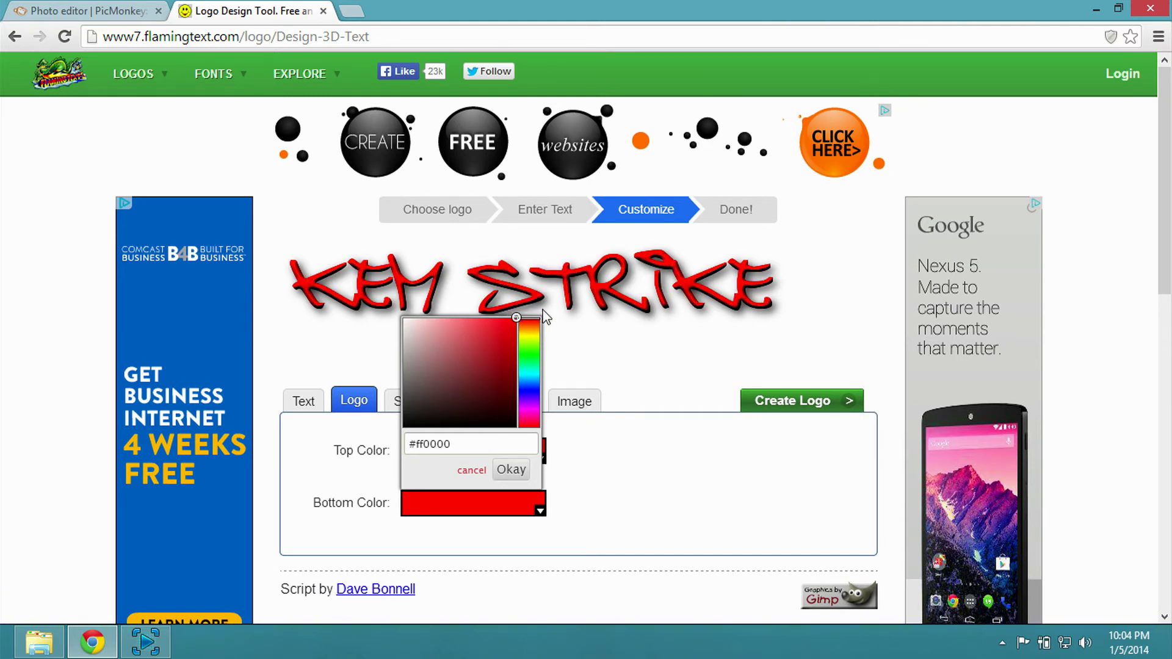
{"action": "left_click", "coordinate": [511, 470]}
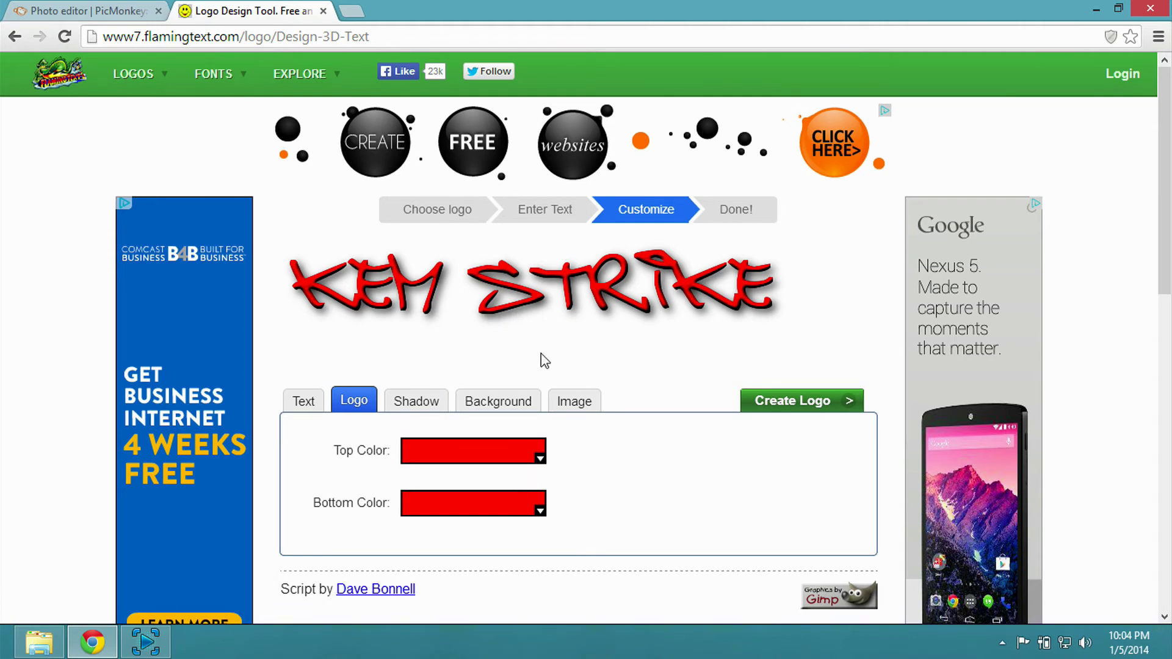
Try the Reflection, Glow and Normal shadow types on the logo text.
{"action": "left_click", "coordinate": [432, 403]}
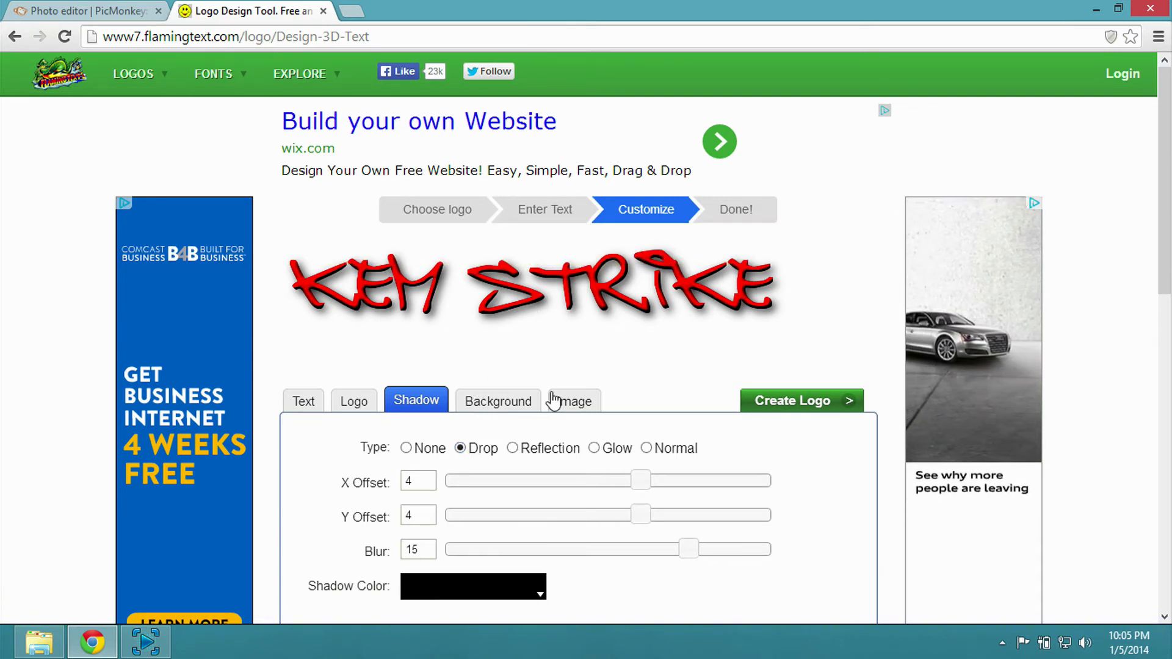
{"action": "left_click", "coordinate": [500, 401]}
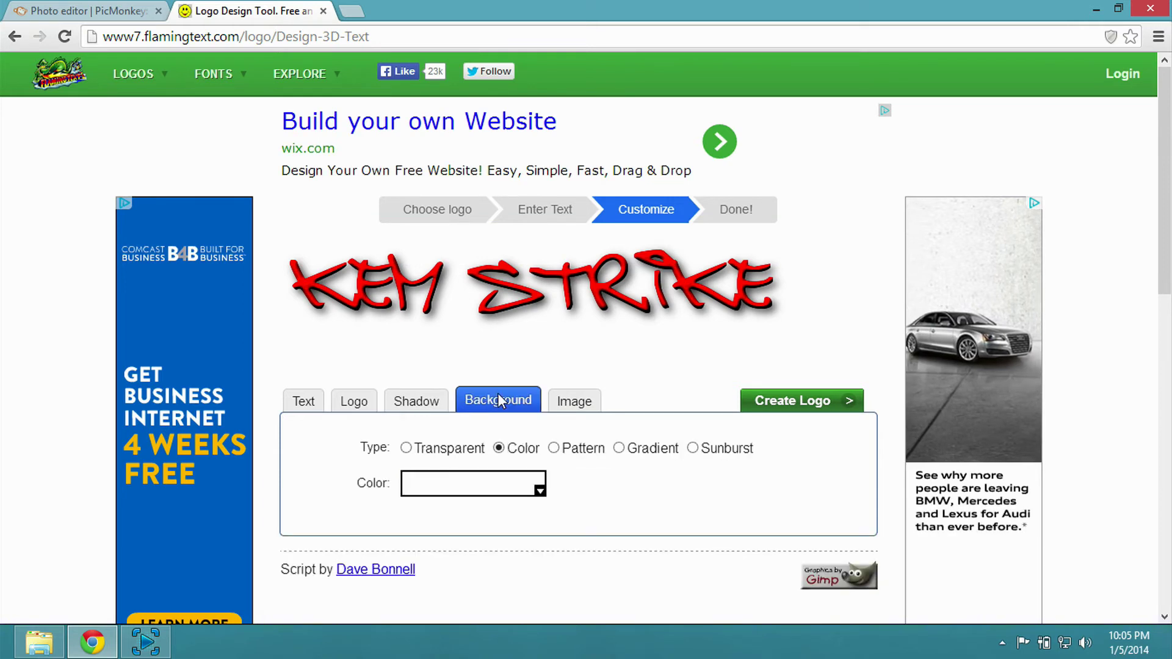
{"action": "left_click", "coordinate": [418, 401]}
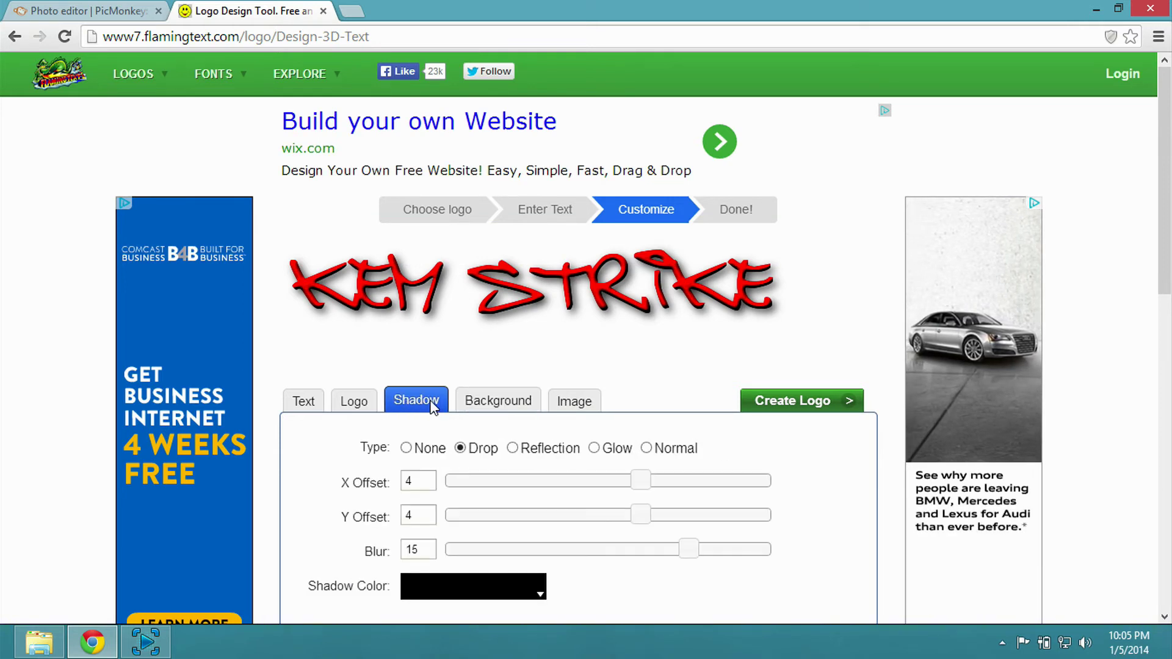
{"action": "left_click", "coordinate": [515, 449]}
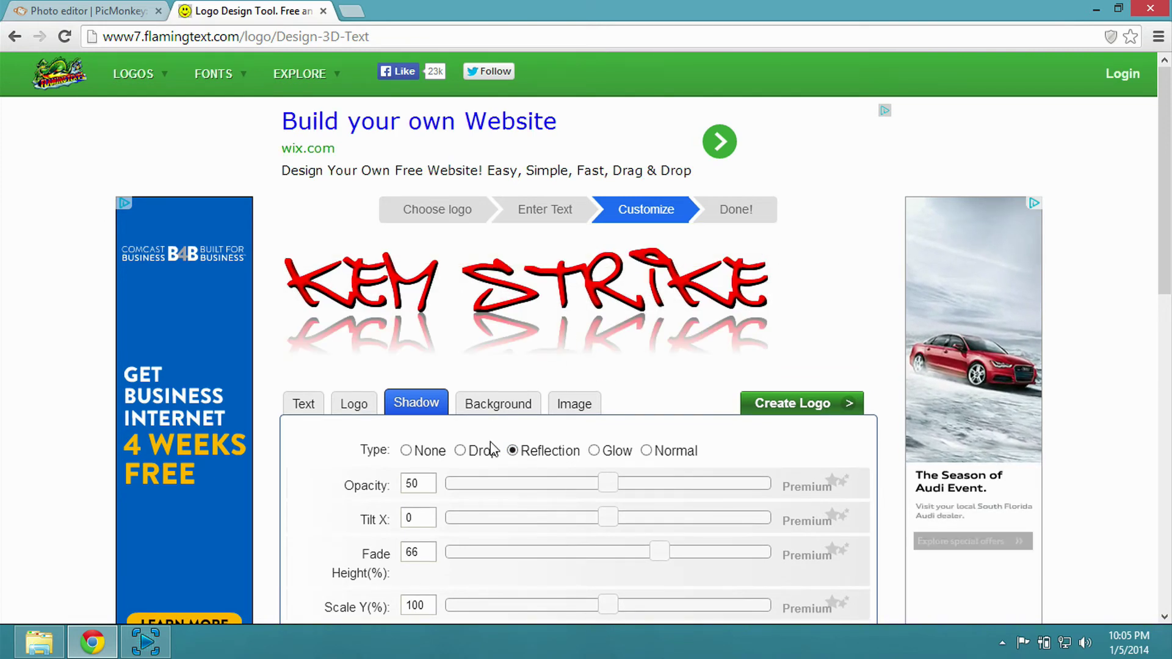
{"action": "left_click", "coordinate": [595, 451]}
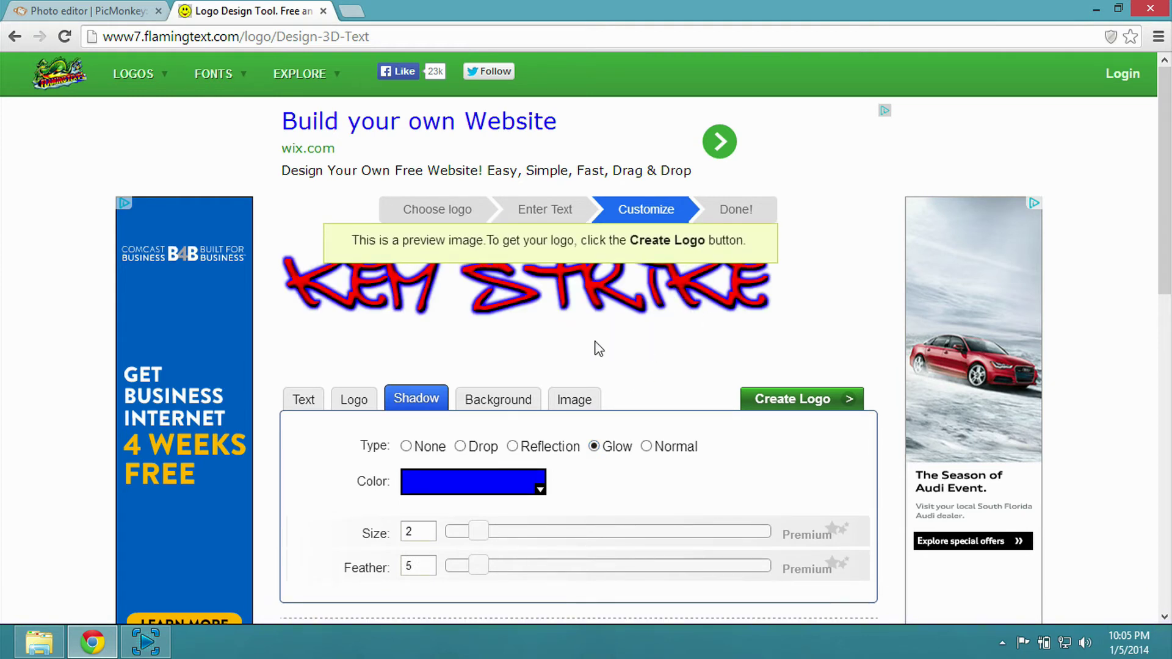
{"action": "left_click", "coordinate": [647, 447]}
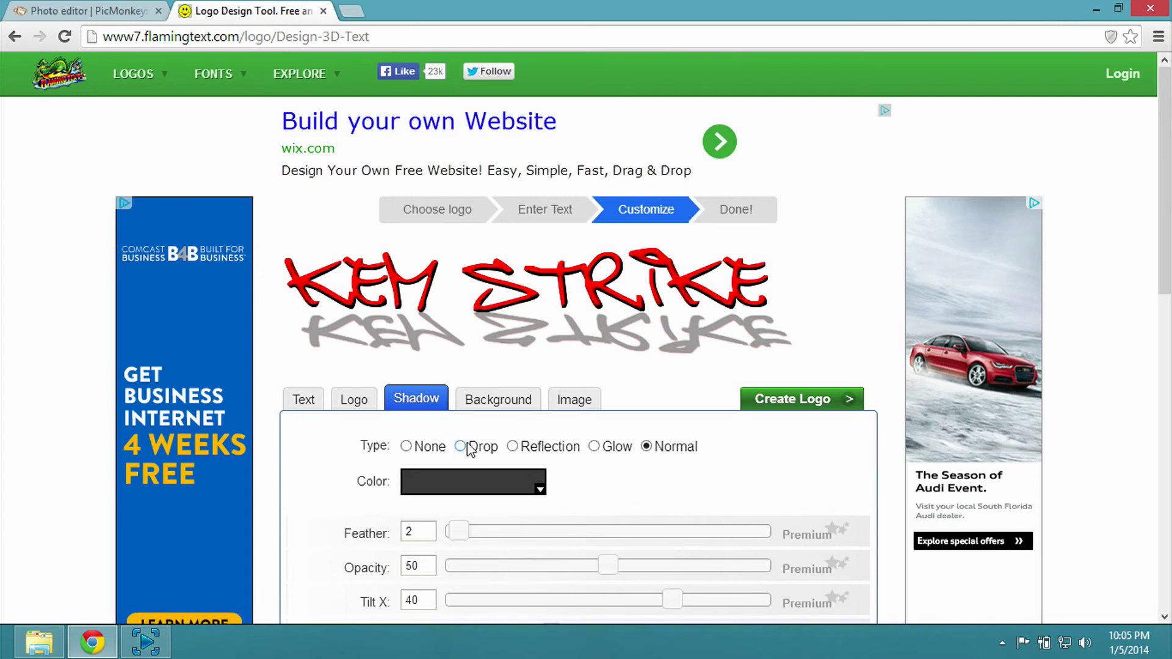
Give the logo text a Glow shadow in white, #ffffff.
{"action": "left_click", "coordinate": [594, 446]}
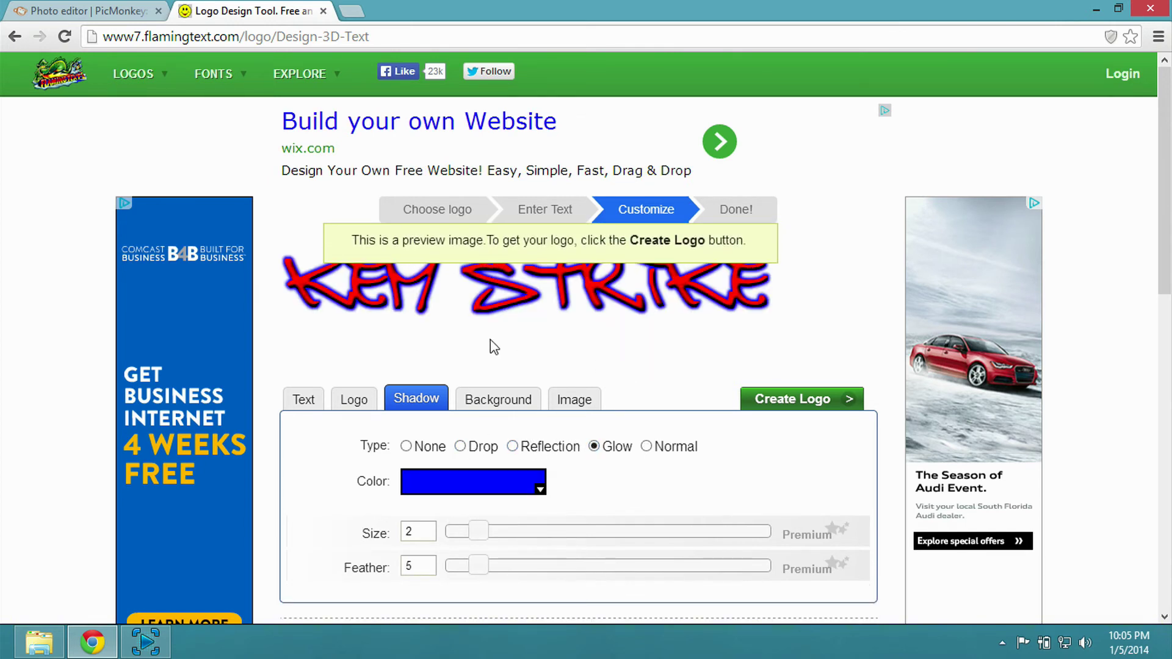
{"action": "left_click", "coordinate": [541, 491]}
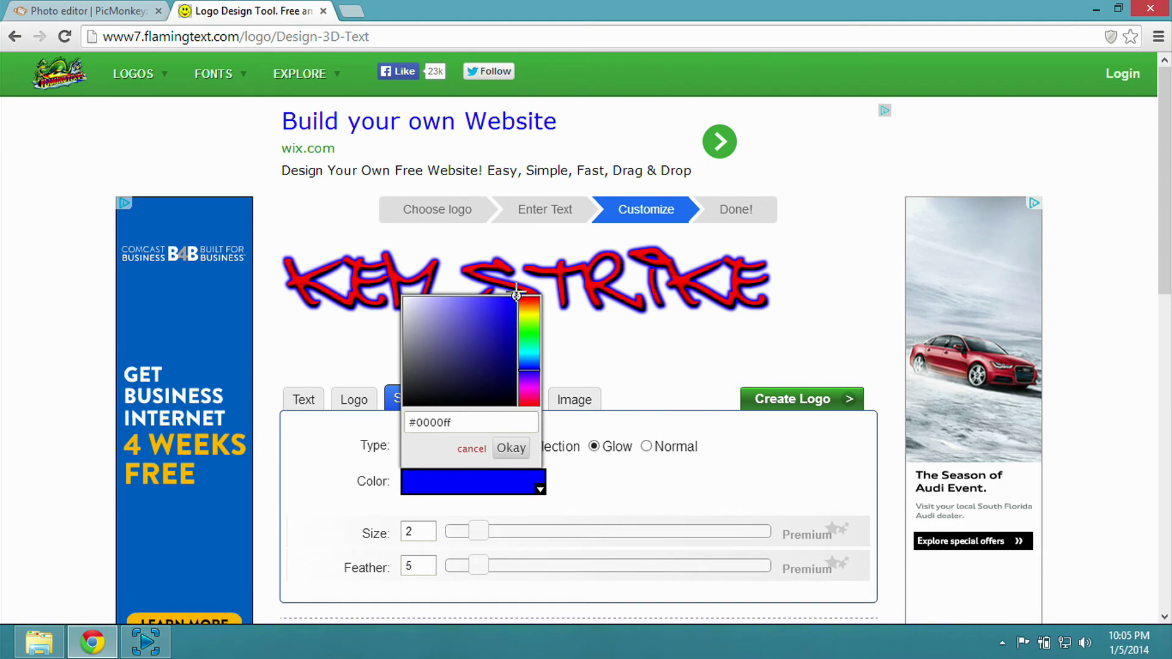
{"action": "left_click_drag", "start_coordinate": [516, 296], "coordinate": [303, 290]}
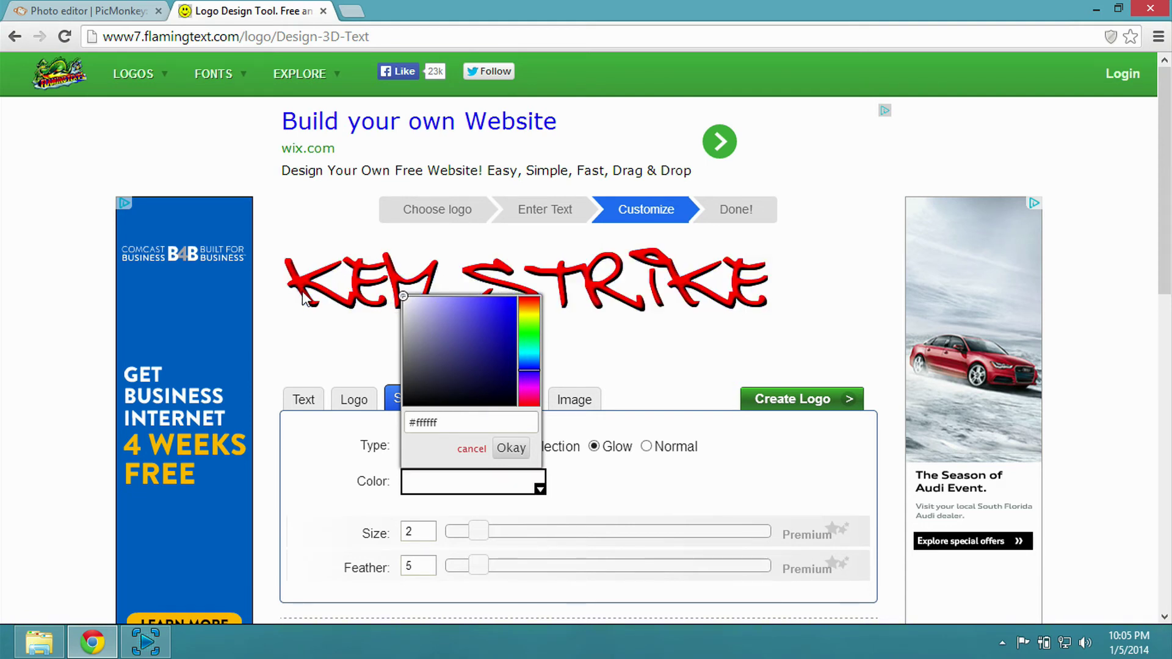
{"action": "left_click", "coordinate": [505, 452]}
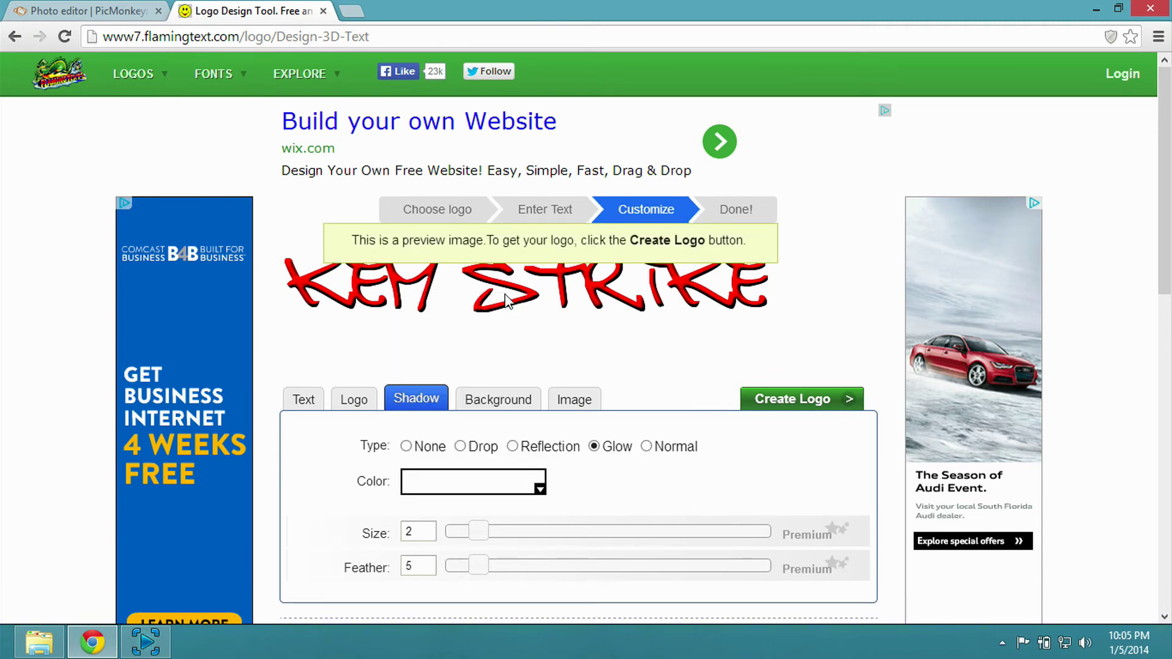
Set the logo's solid background color to black, #000000.
{"action": "left_click", "coordinate": [499, 402]}
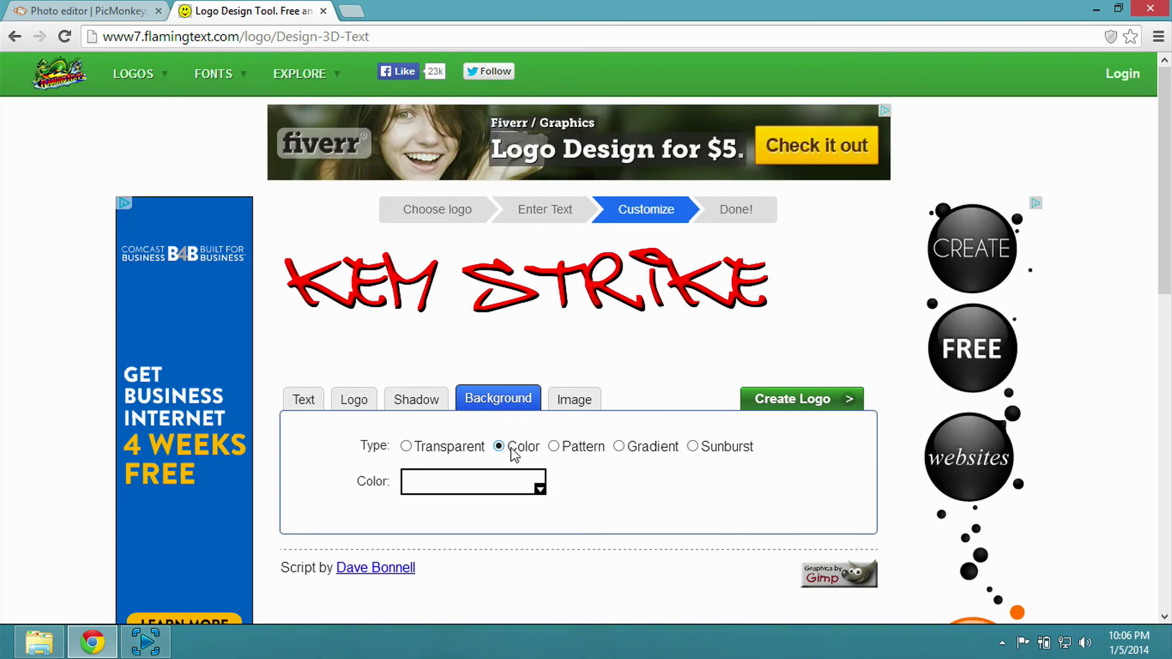
{"action": "left_click", "coordinate": [539, 488]}
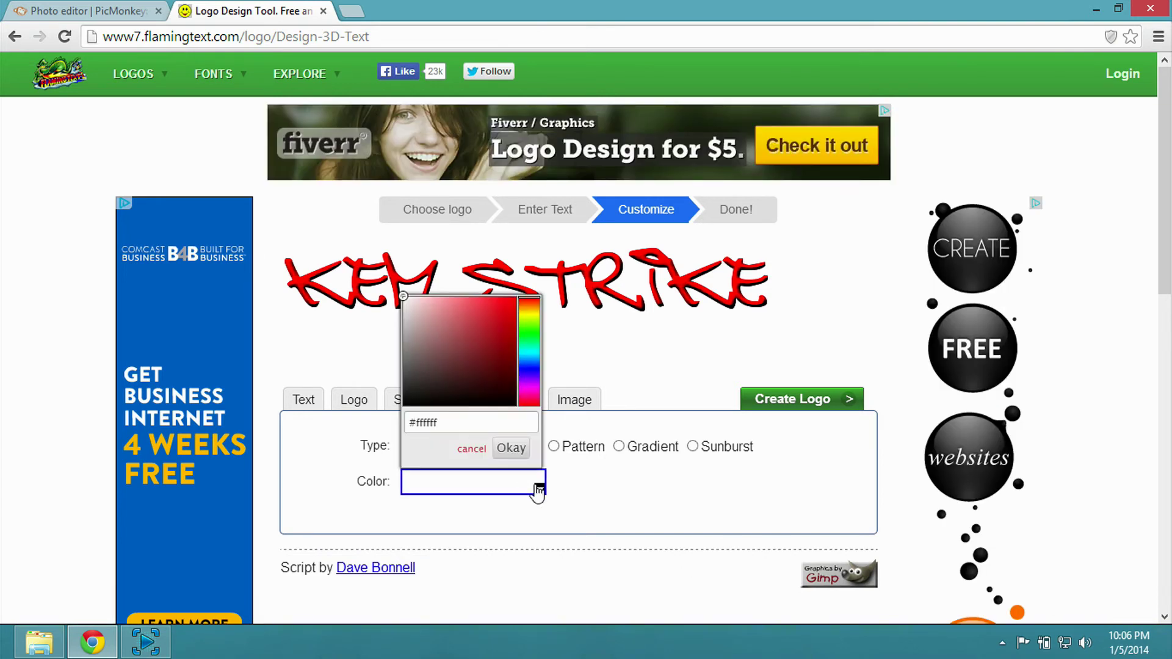
{"action": "left_click", "coordinate": [404, 404]}
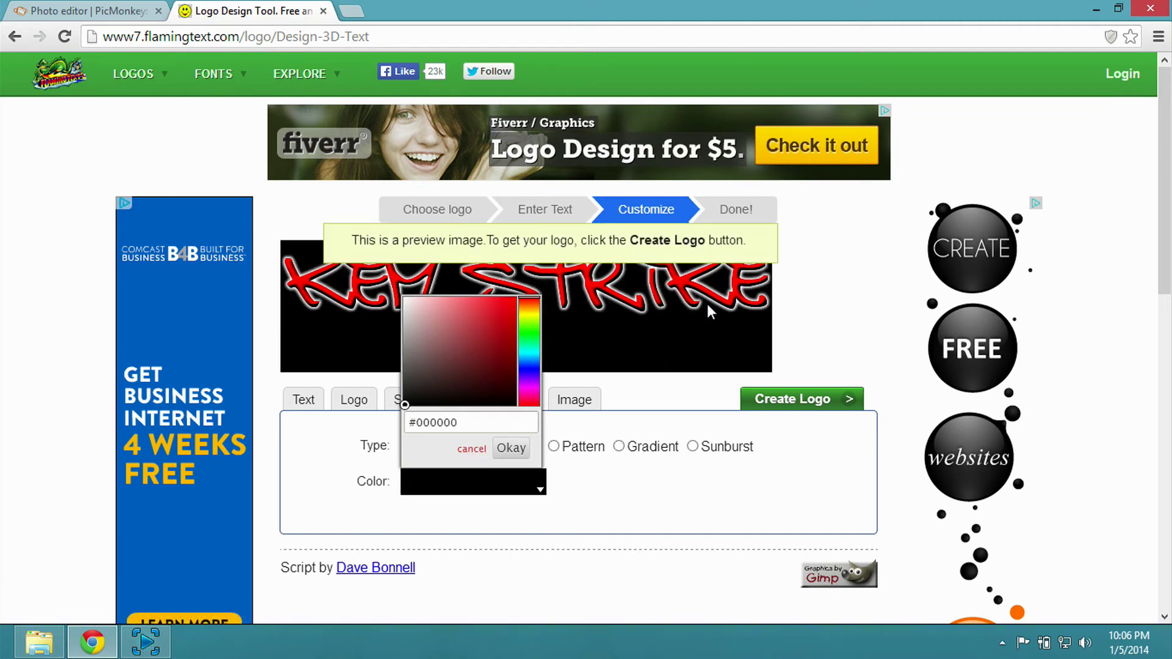
{"action": "left_click", "coordinate": [509, 452]}
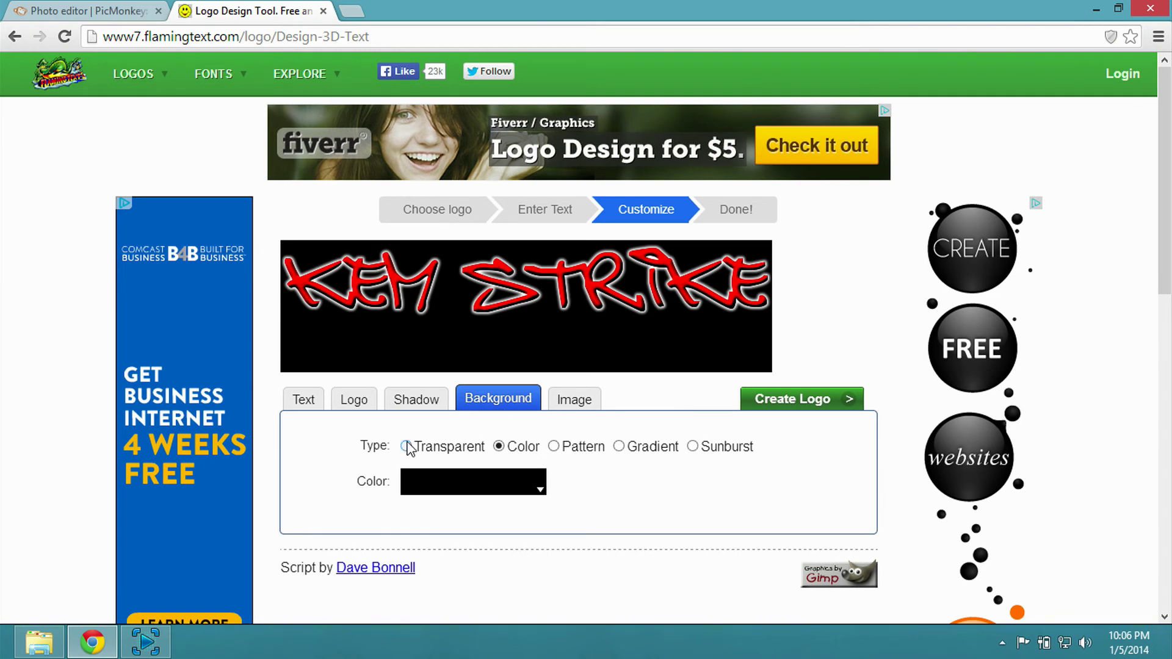
Preview the Pattern, Gradient and Sunburst backgrounds, and set the logo's background type to Transparent.
{"action": "left_click", "coordinate": [554, 447]}
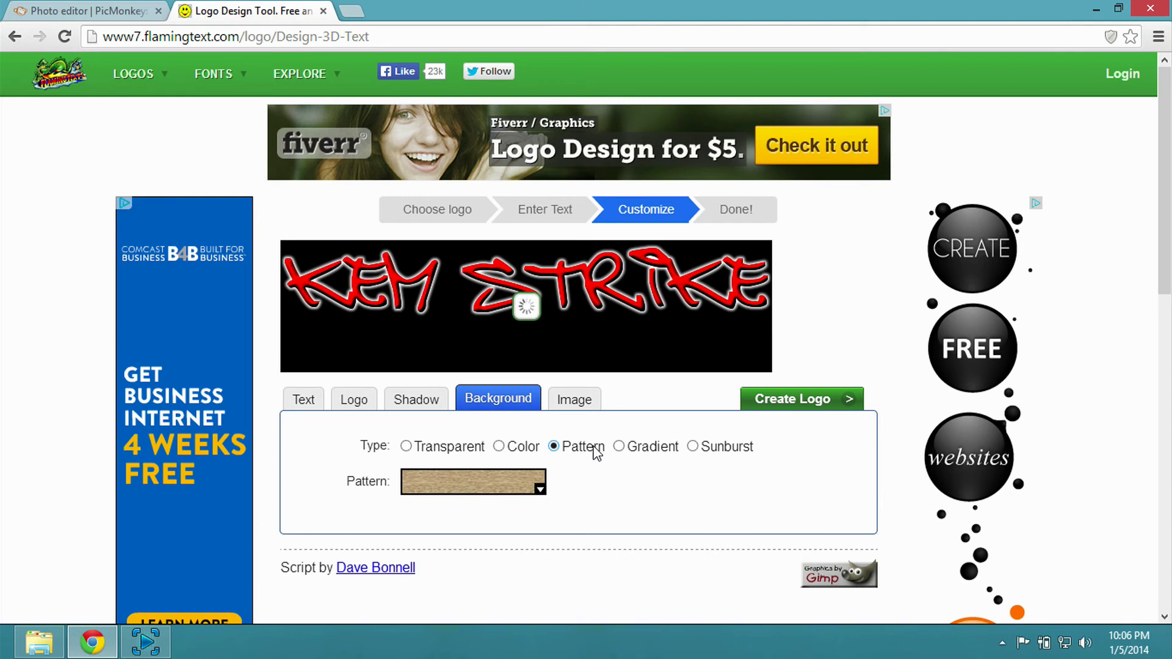
{"action": "left_click", "coordinate": [620, 447]}
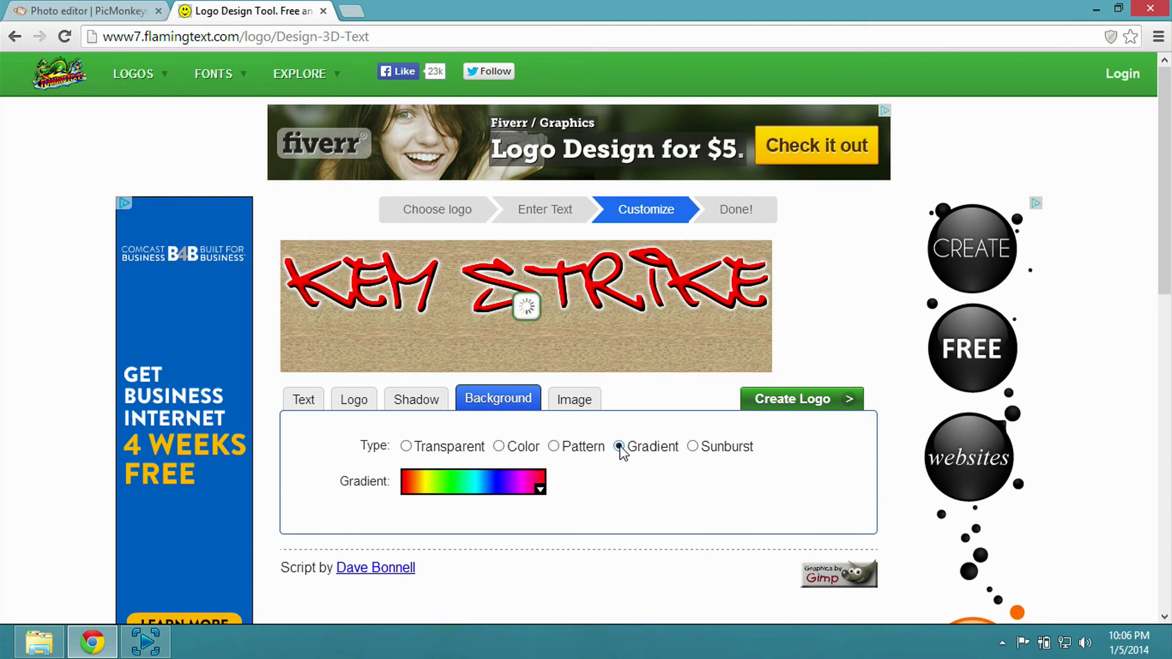
{"action": "left_click", "coordinate": [693, 447]}
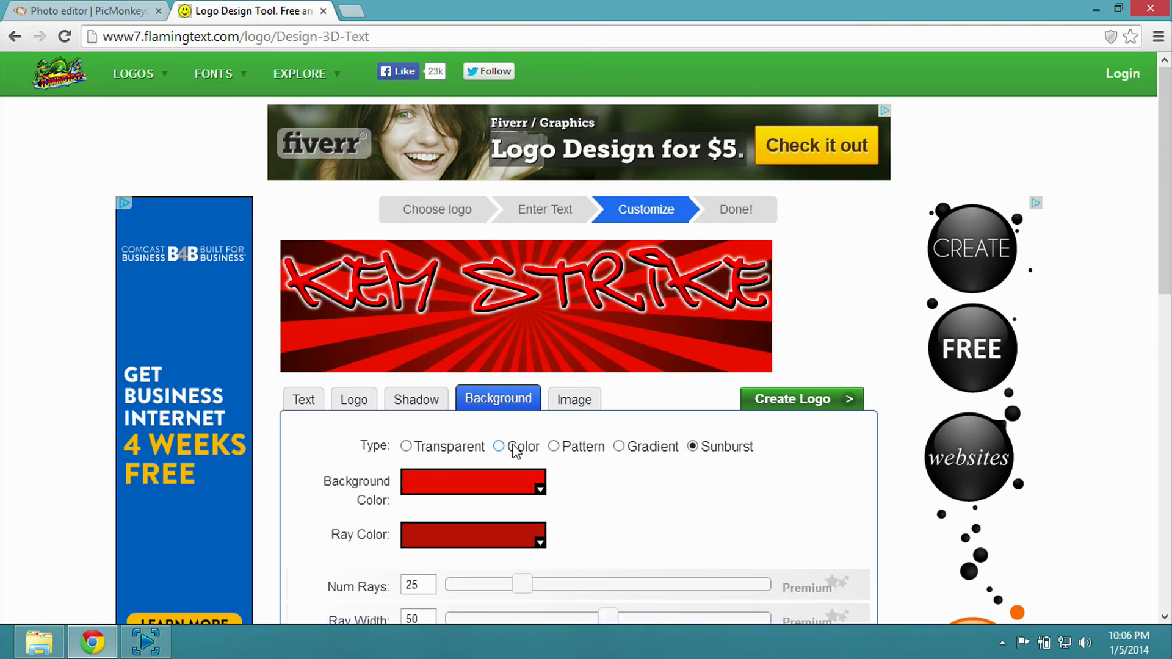
{"action": "left_click", "coordinate": [406, 448]}
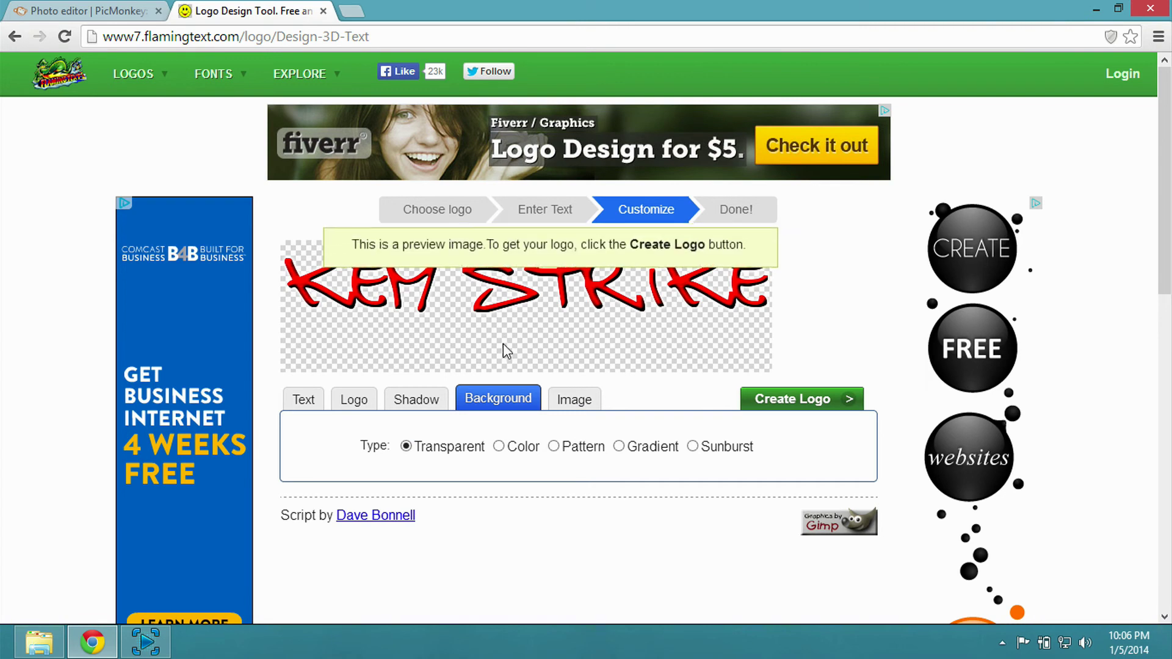
Try a Sunburst background with its background color set to lime green, #b2ed00.
{"action": "left_click", "coordinate": [694, 448]}
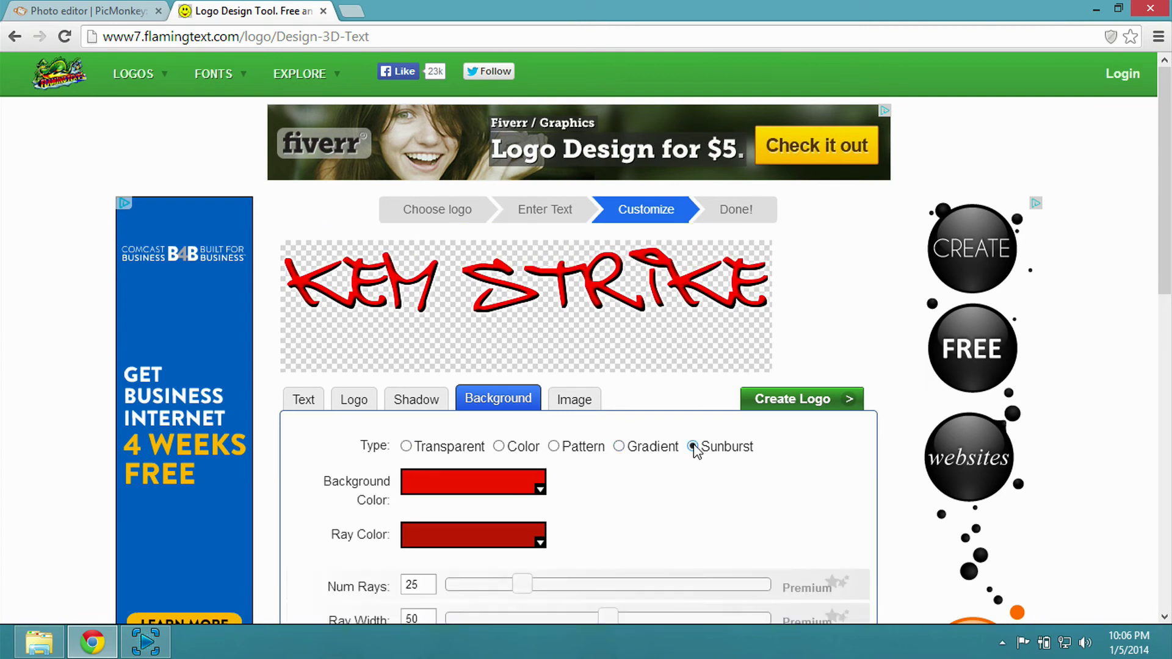
{"action": "left_click", "coordinate": [540, 491]}
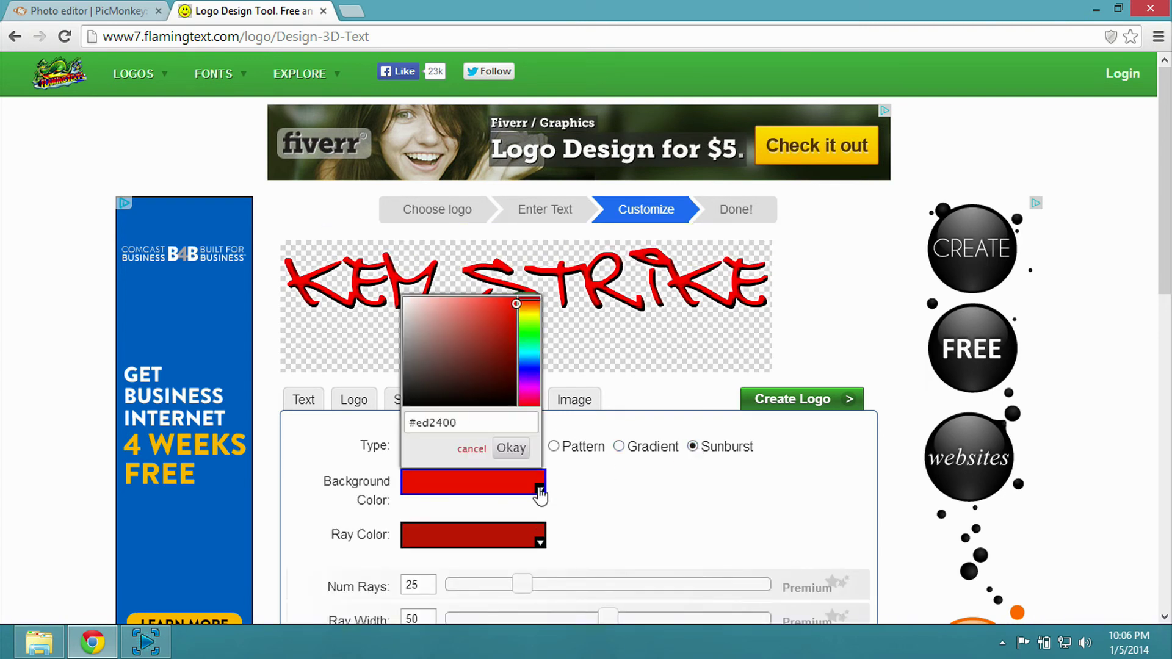
{"action": "left_click", "coordinate": [530, 318]}
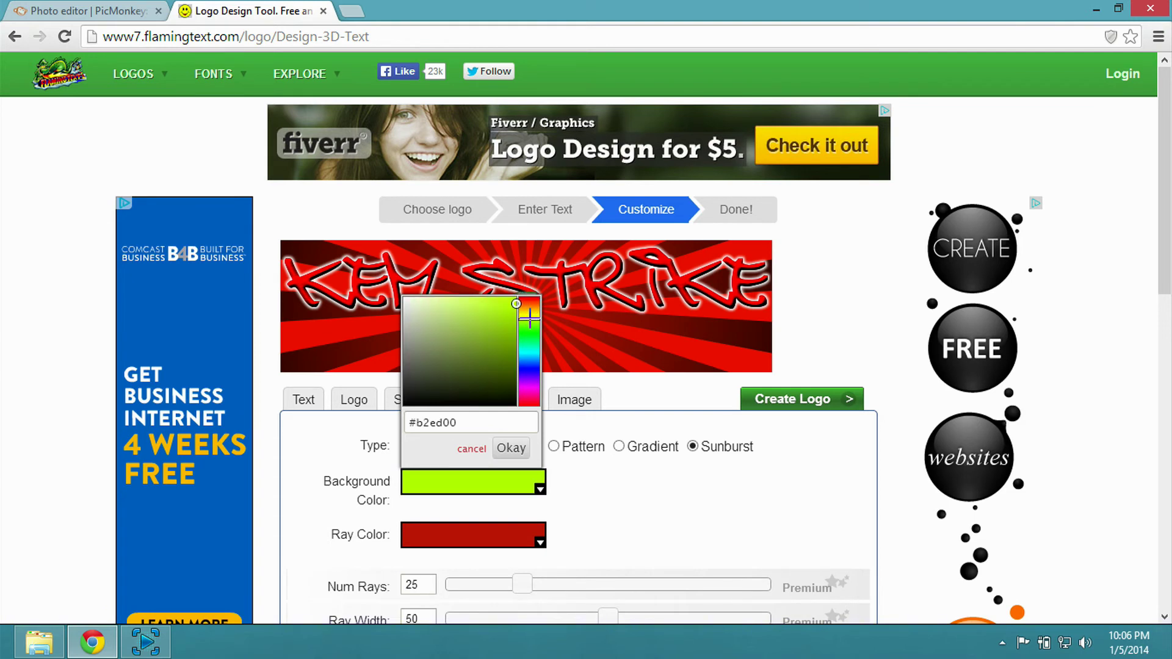
{"action": "left_click", "coordinate": [511, 449]}
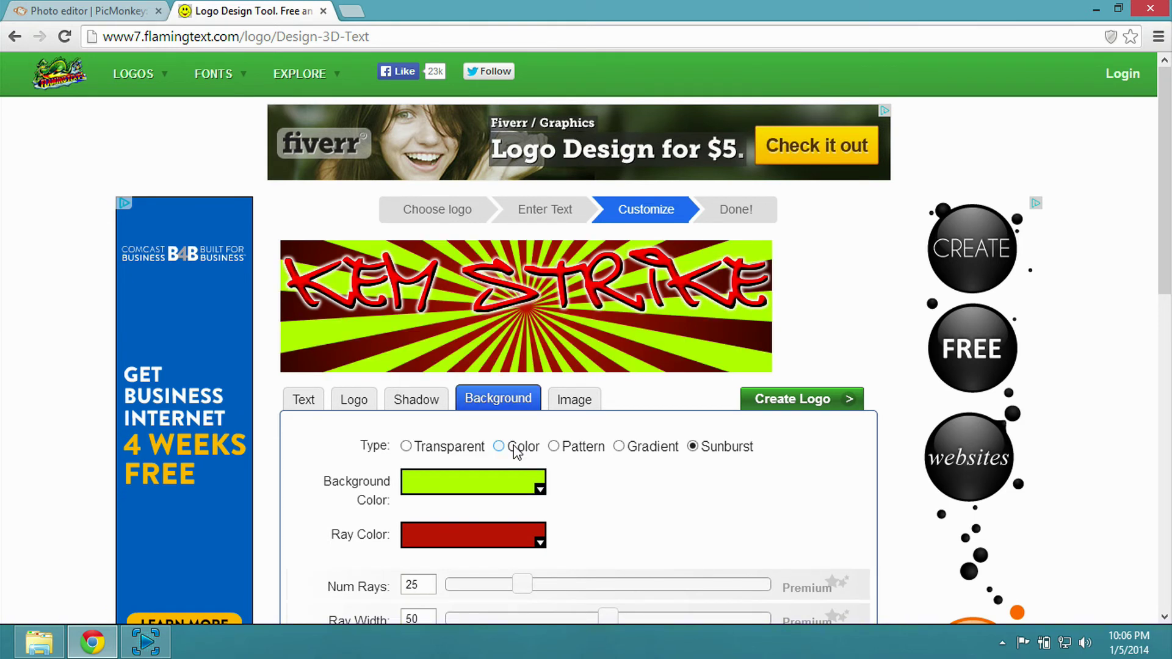
Set the sunburst's ray color to red, #ff0000, and return the logo's background type to Transparent.
{"action": "left_click", "coordinate": [541, 545]}
{"action": "left_click_drag", "start_coordinate": [512, 378], "coordinate": [518, 349]}
{"action": "left_click", "coordinate": [528, 351]}
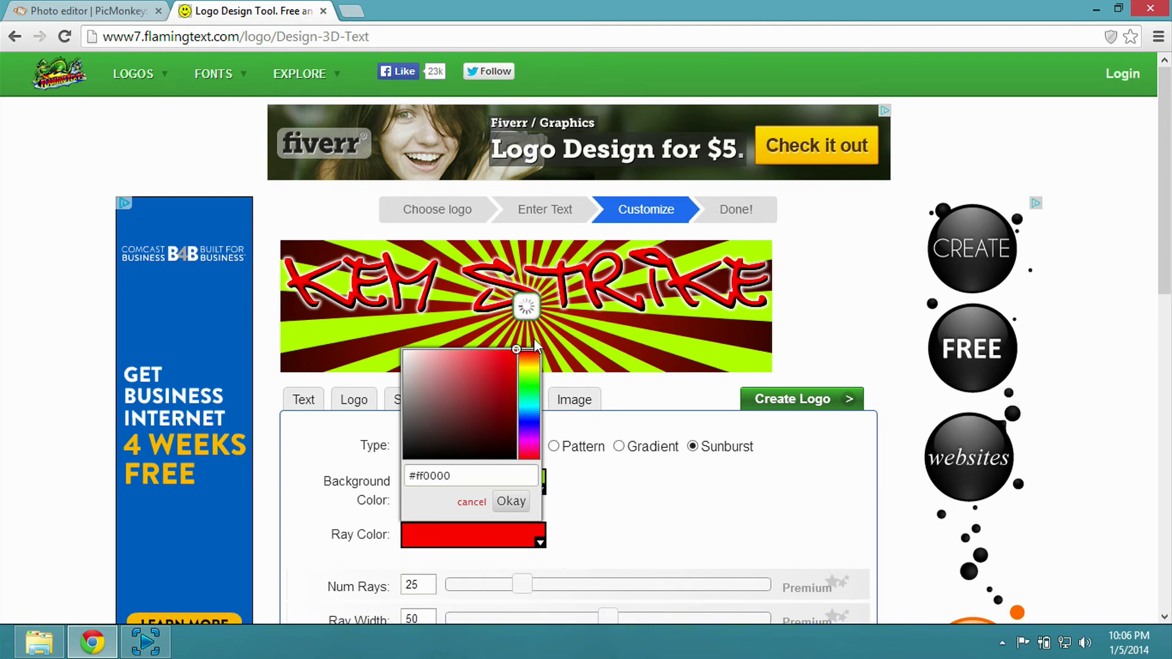
{"action": "left_click", "coordinate": [510, 502]}
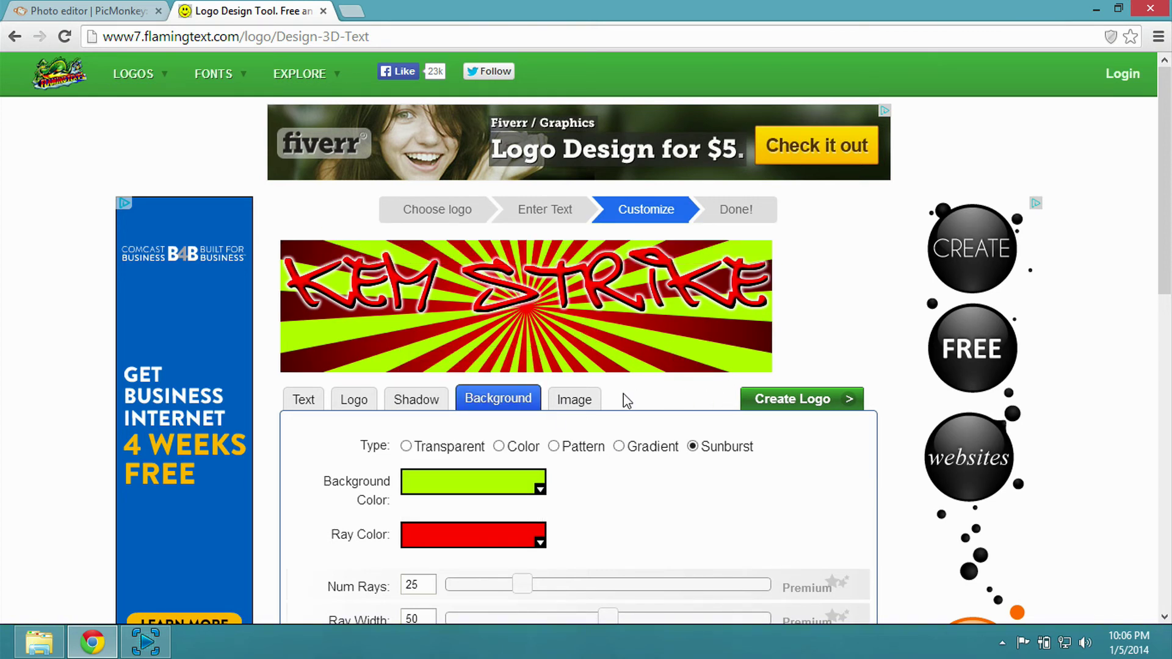
{"action": "left_click", "coordinate": [406, 447]}
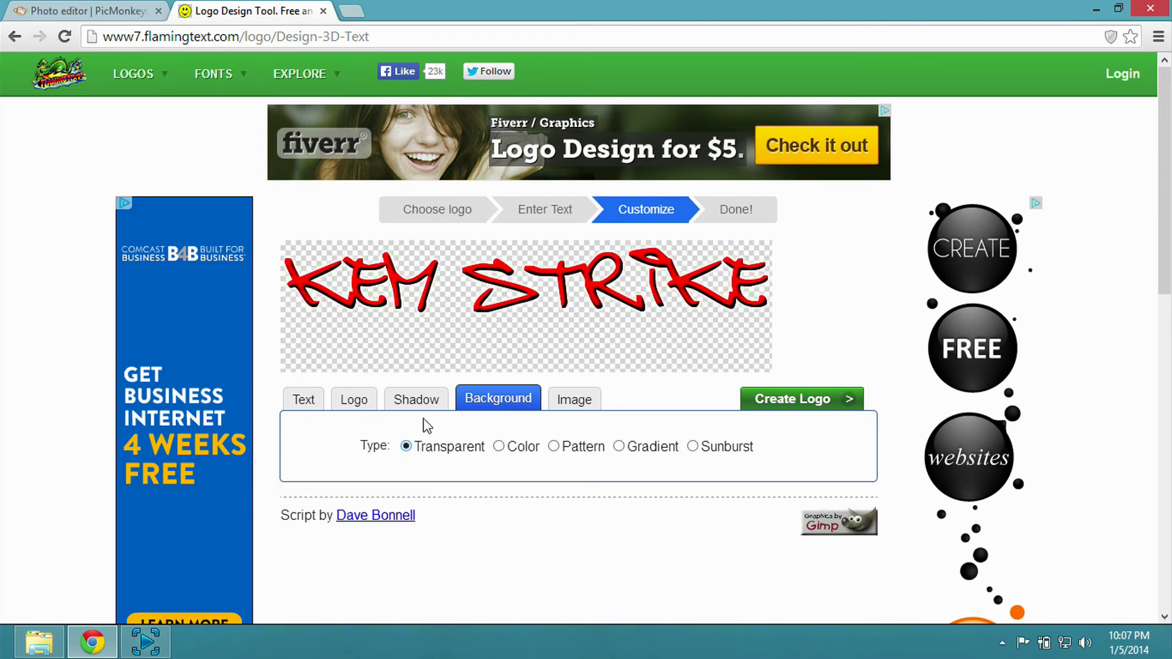
Generate the KEM STRIKE logo with its transparent background for personal use and download it.
{"action": "left_click", "coordinate": [436, 403]}
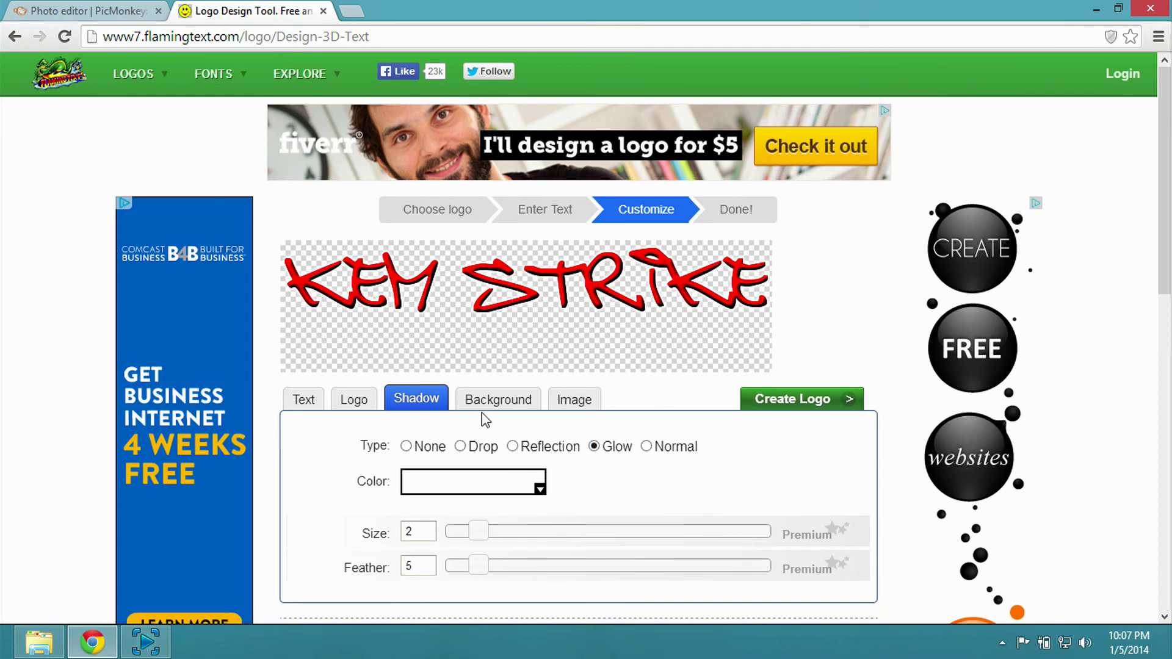
{"action": "left_click", "coordinate": [497, 404]}
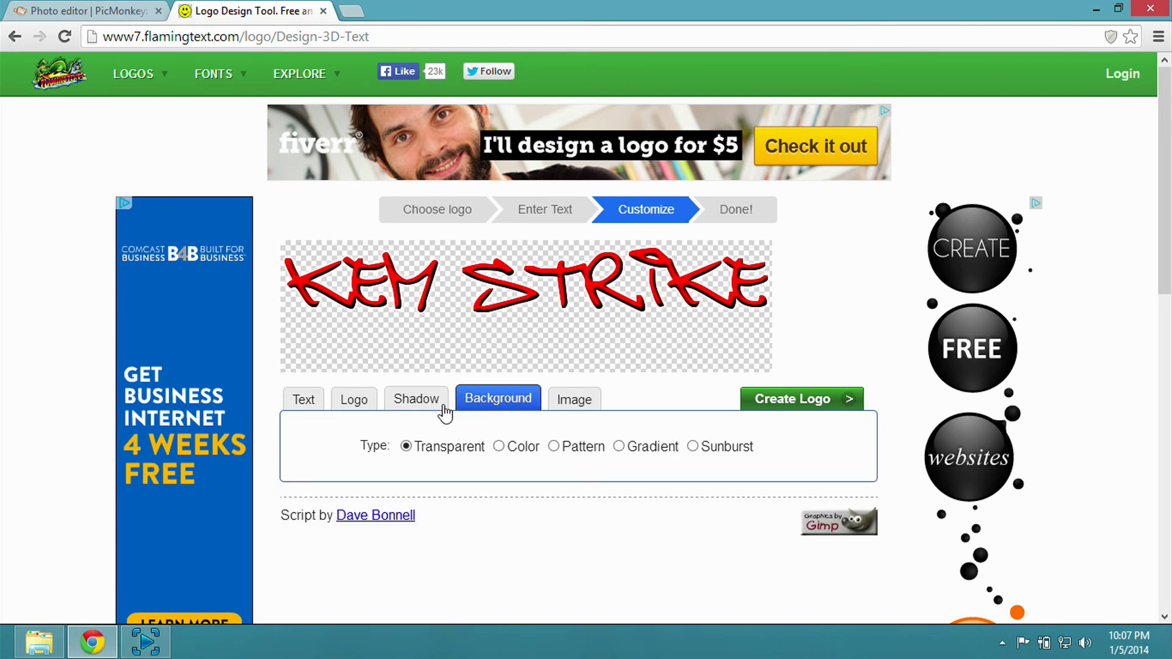
{"action": "left_click", "coordinate": [781, 403]}
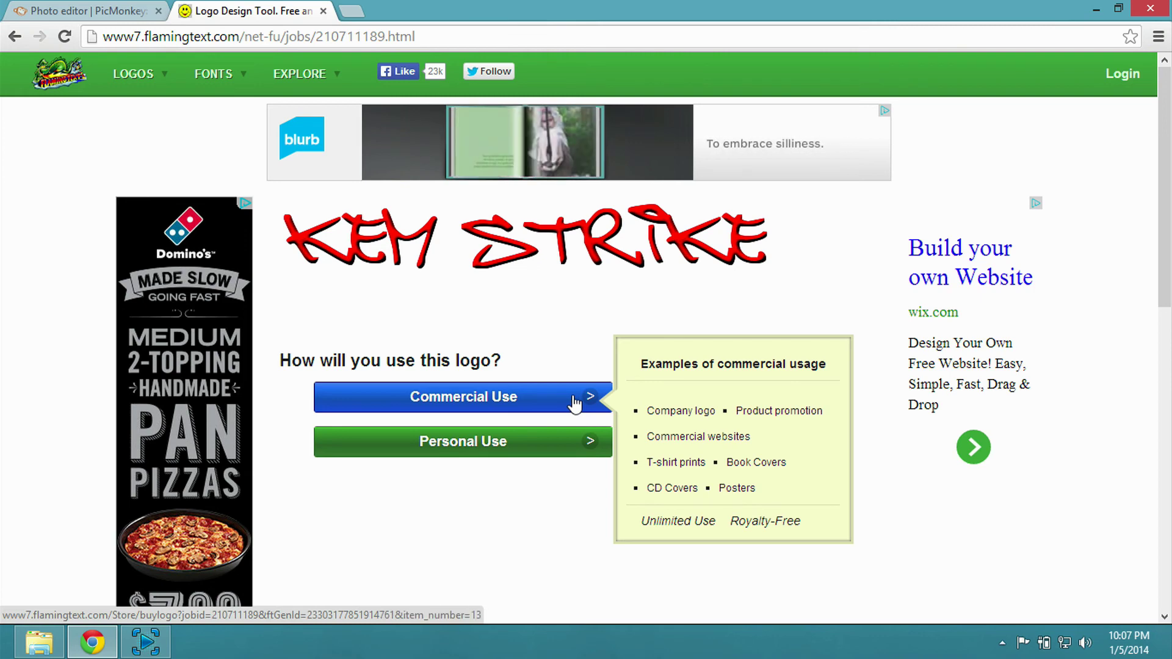
{"action": "left_click", "coordinate": [553, 450]}
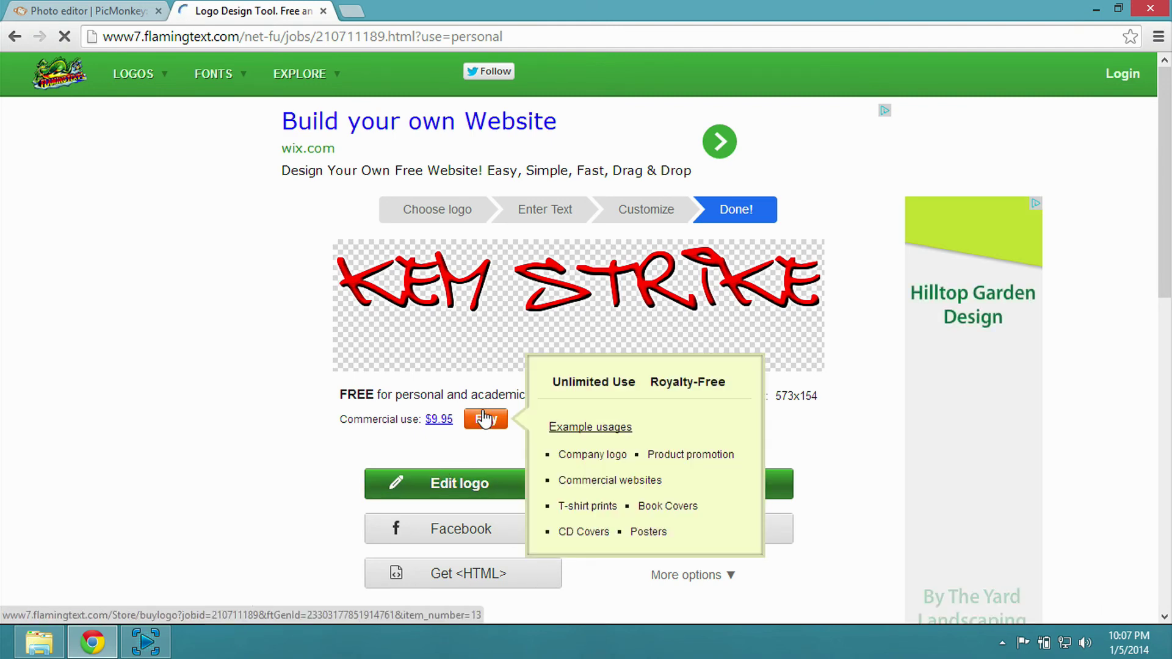
{"action": "left_click", "coordinate": [703, 487]}
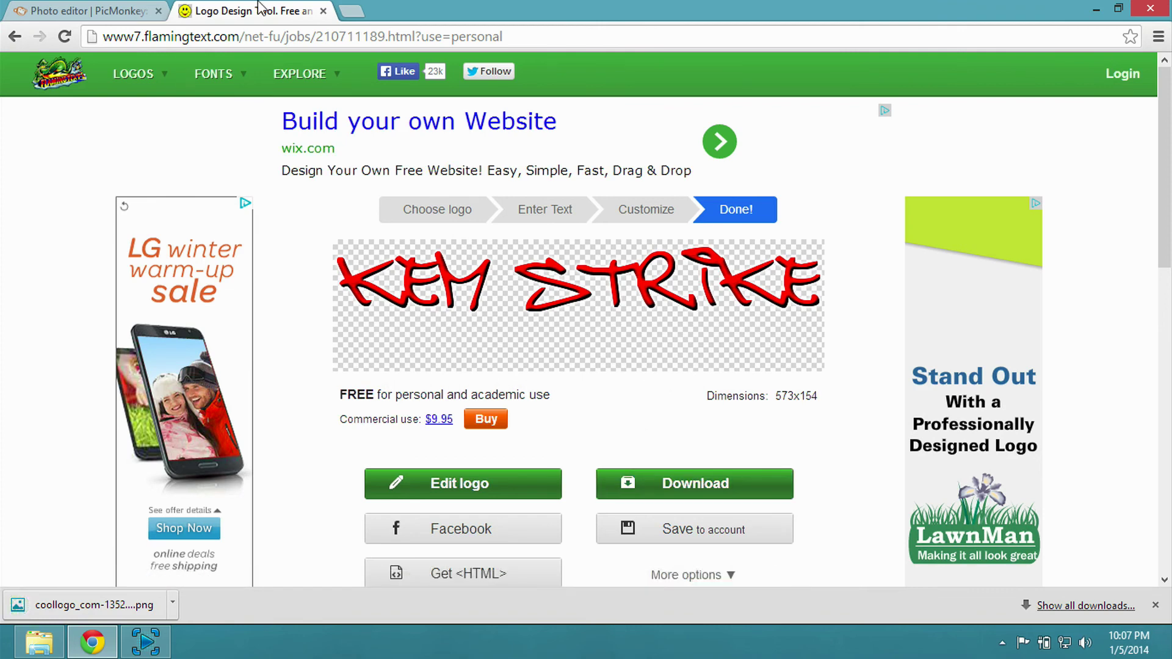
Close the FlamingText page and add the downloaded coollogo_com-13527442 image as an overlay on the red reaper graphic in PicMonkey.
{"action": "left_click", "coordinate": [323, 11]}
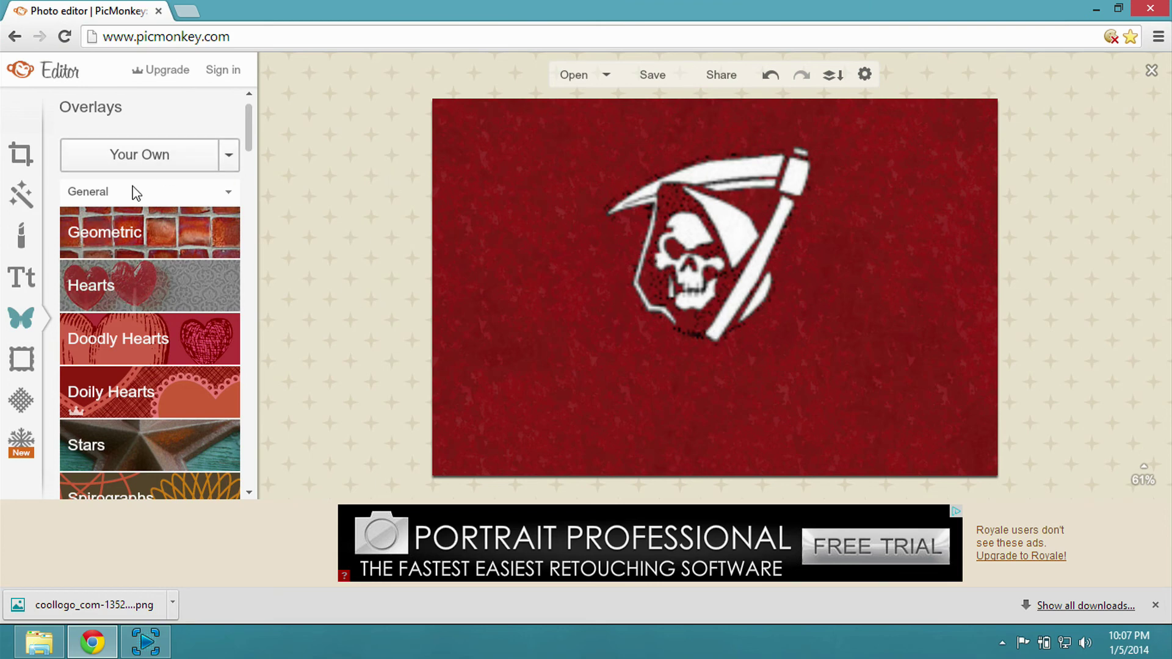
{"action": "left_click", "coordinate": [142, 158]}
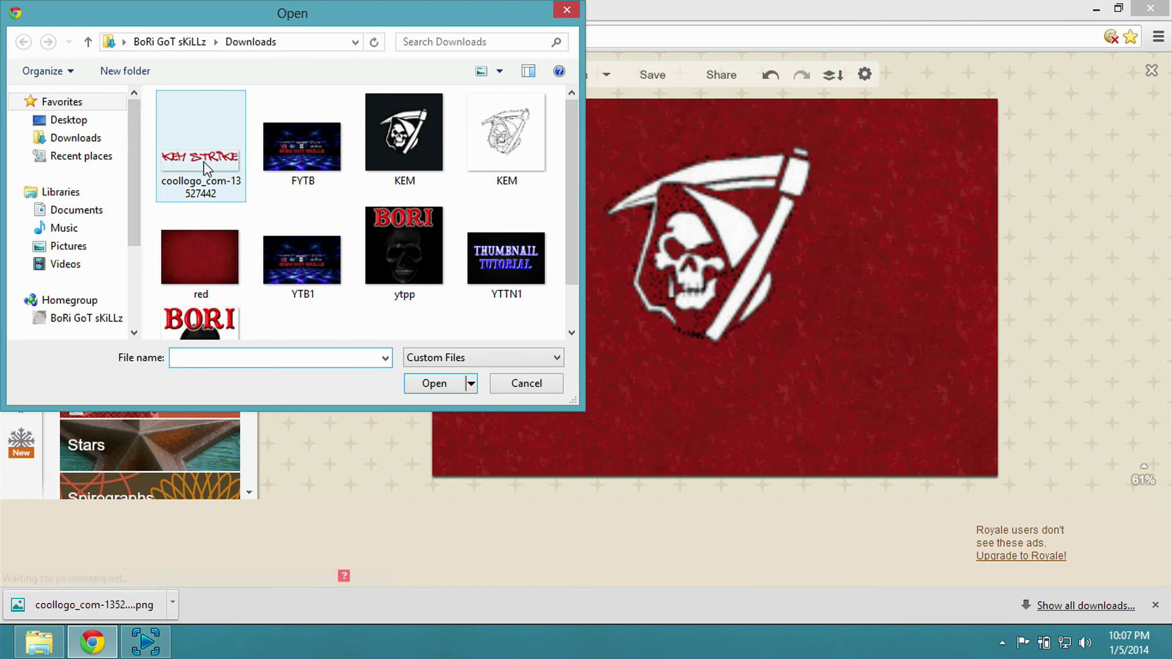
{"action": "double_click", "coordinate": [205, 168]}
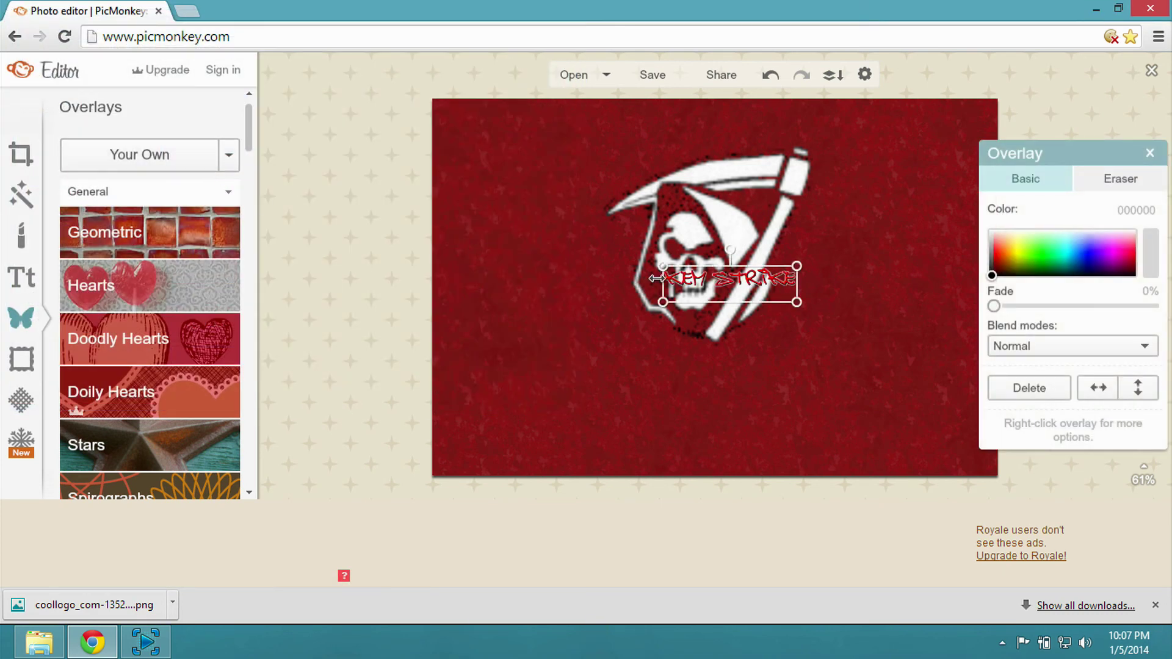
Enlarge the KEM STRIKE overlay to nearly the full width of the red background and center it below the reaper.
{"action": "left_click_drag", "start_coordinate": [723, 281], "coordinate": [702, 403]}
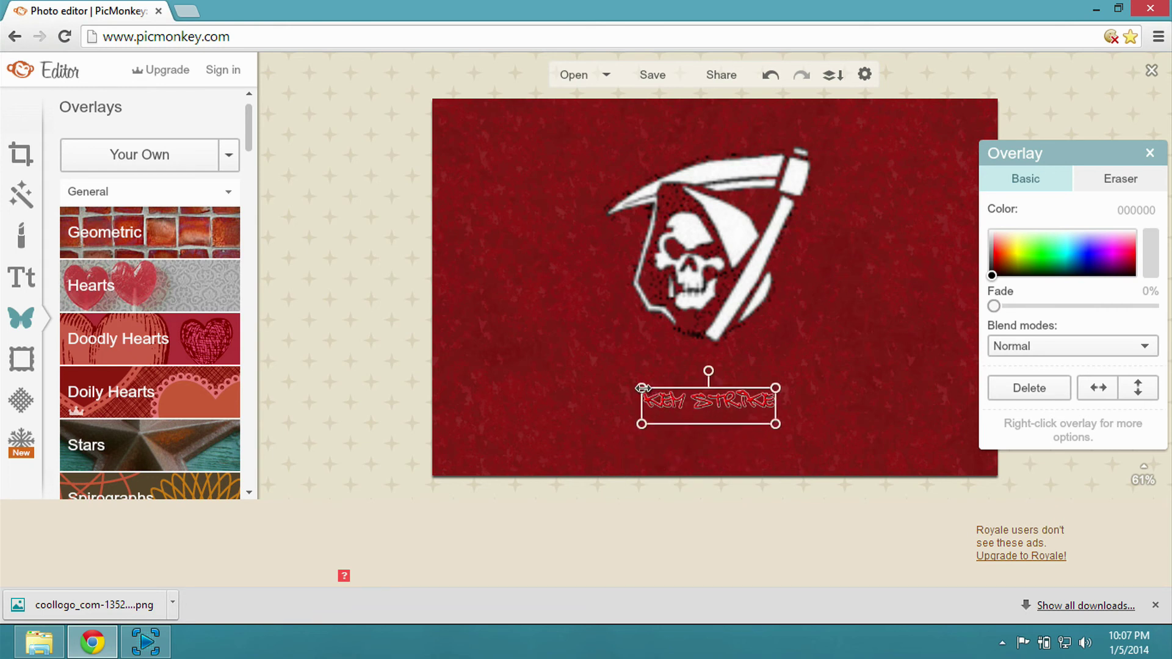
{"action": "left_click_drag", "start_coordinate": [642, 387], "coordinate": [384, 96]}
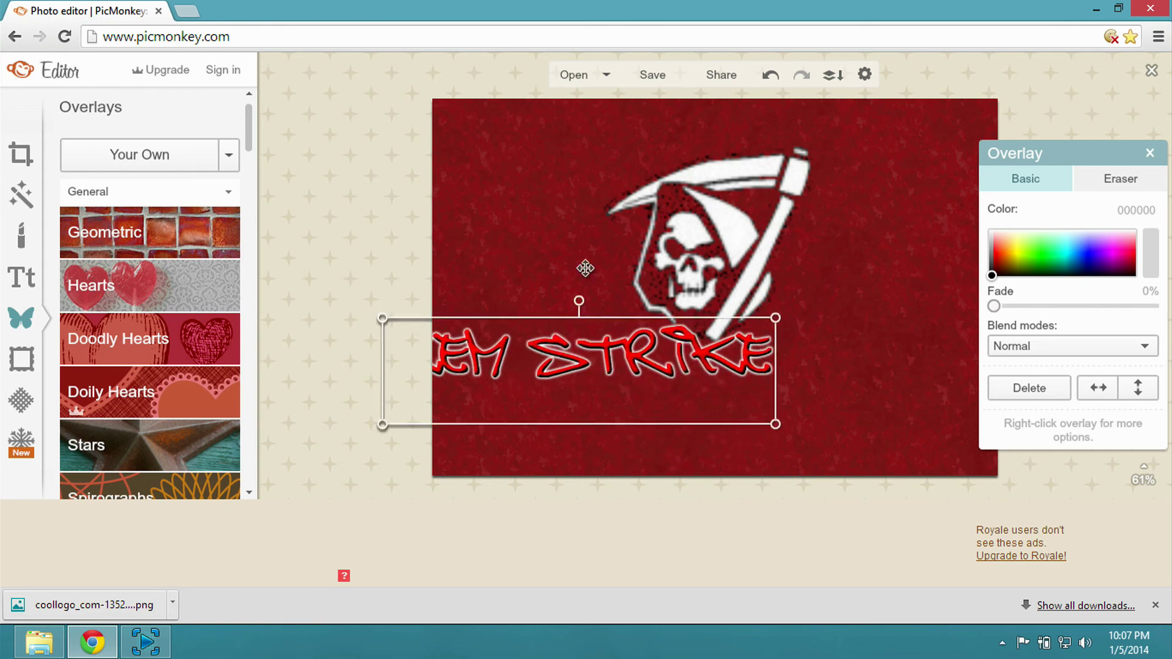
{"action": "left_click_drag", "start_coordinate": [618, 354], "coordinate": [757, 385]}
{"action": "left_click_drag", "start_coordinate": [519, 347], "coordinate": [384, 173]}
{"action": "left_click_drag", "start_coordinate": [614, 380], "coordinate": [682, 398]}
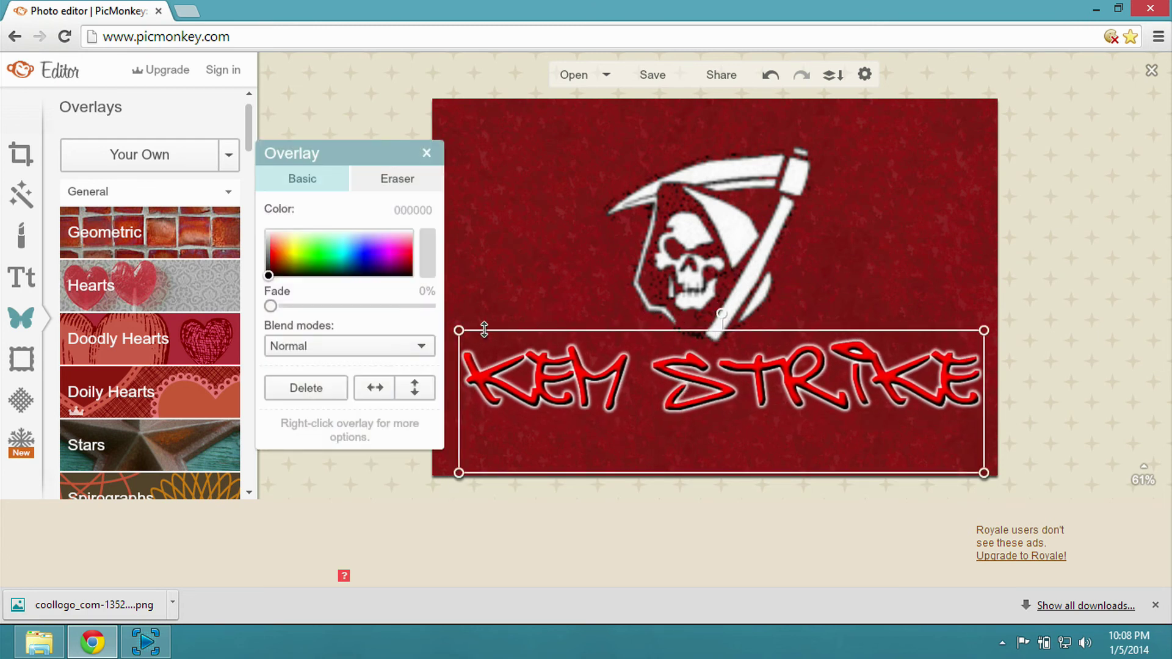
{"action": "left_click_drag", "start_coordinate": [458, 328], "coordinate": [460, 254]}
{"action": "left_click_drag", "start_coordinate": [731, 388], "coordinate": [717, 391]}
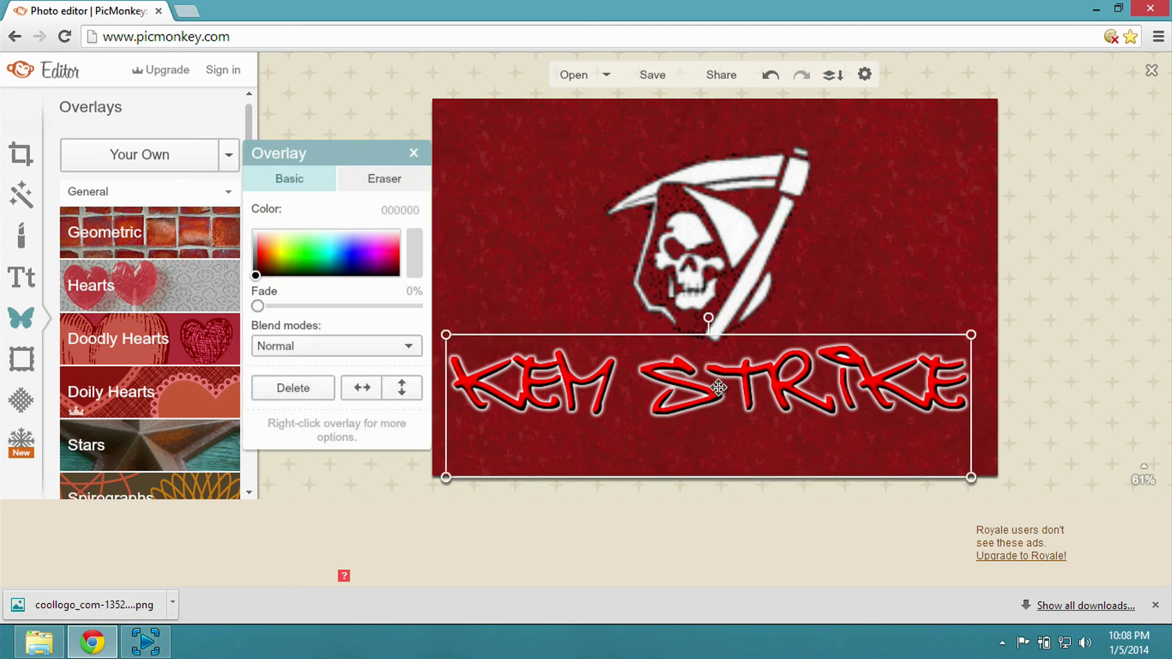
Save the finished graphic to the Downloads folder as a Sean-quality JPG named YTTN.
{"action": "left_click", "coordinate": [648, 74]}
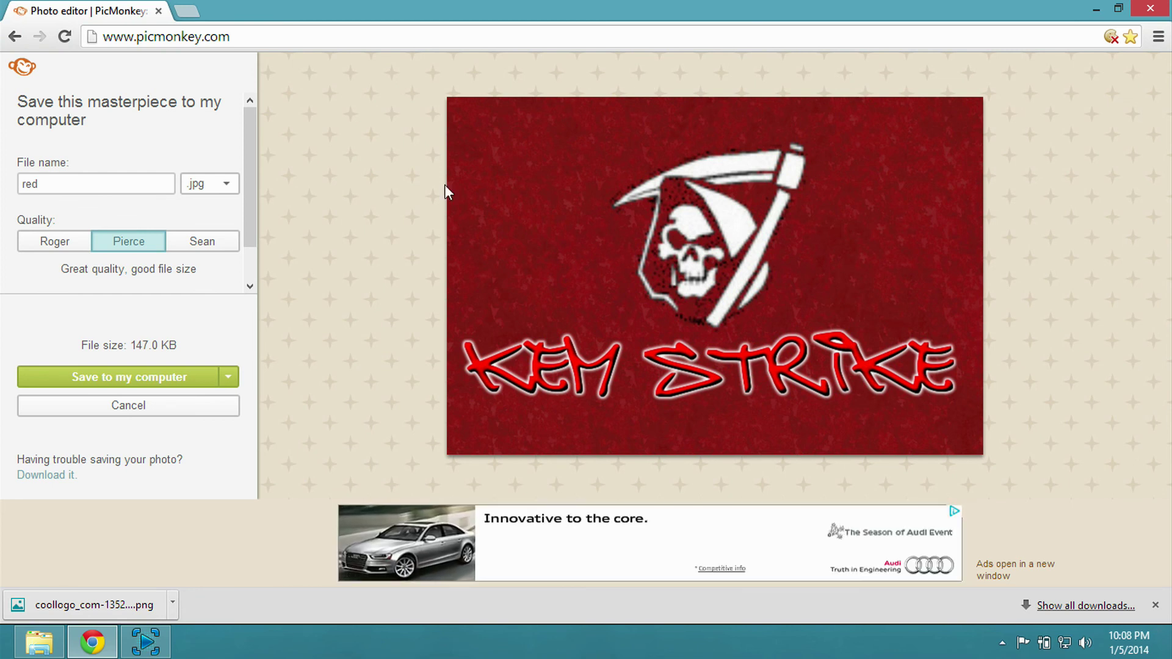
{"action": "left_click", "coordinate": [203, 244]}
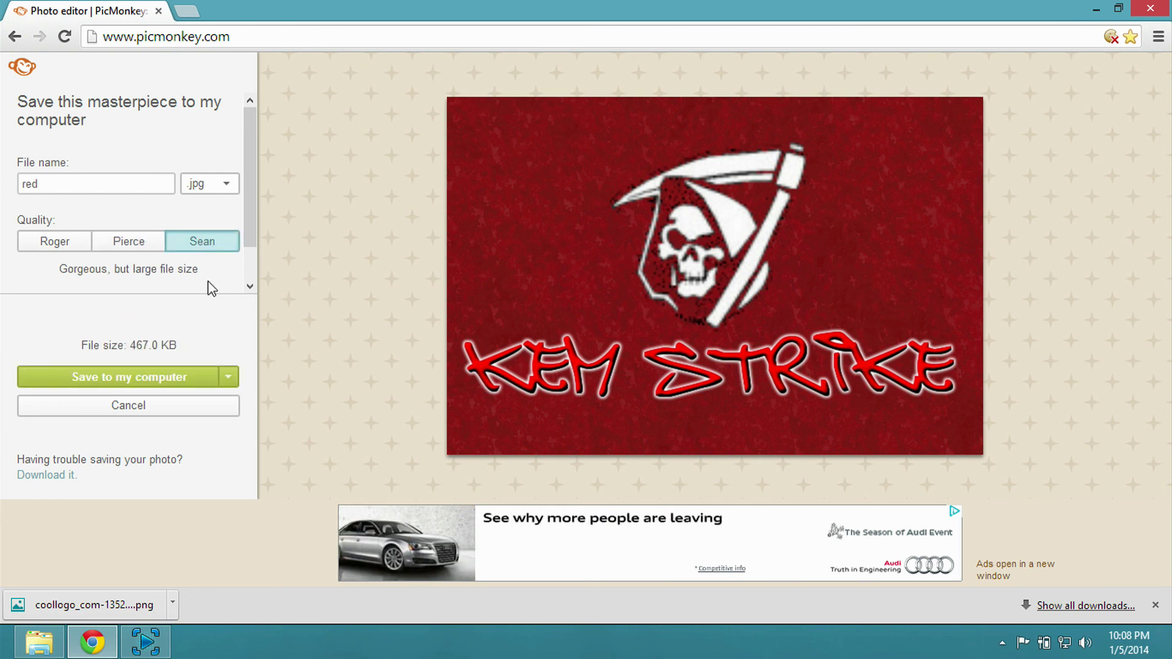
{"action": "left_click", "coordinate": [152, 378]}
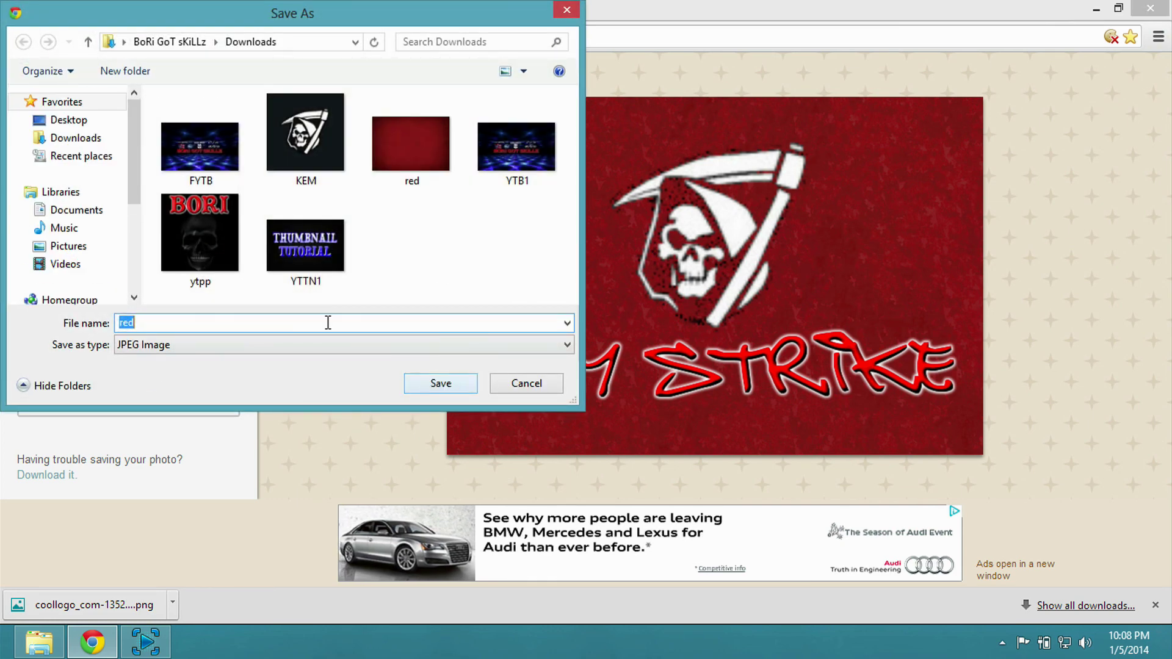
{"action": "type", "text": "re"}
{"action": "key", "text": "BackSpace"}
{"action": "key", "text": "BackSpace"}
{"action": "type", "text": "YTTN"}
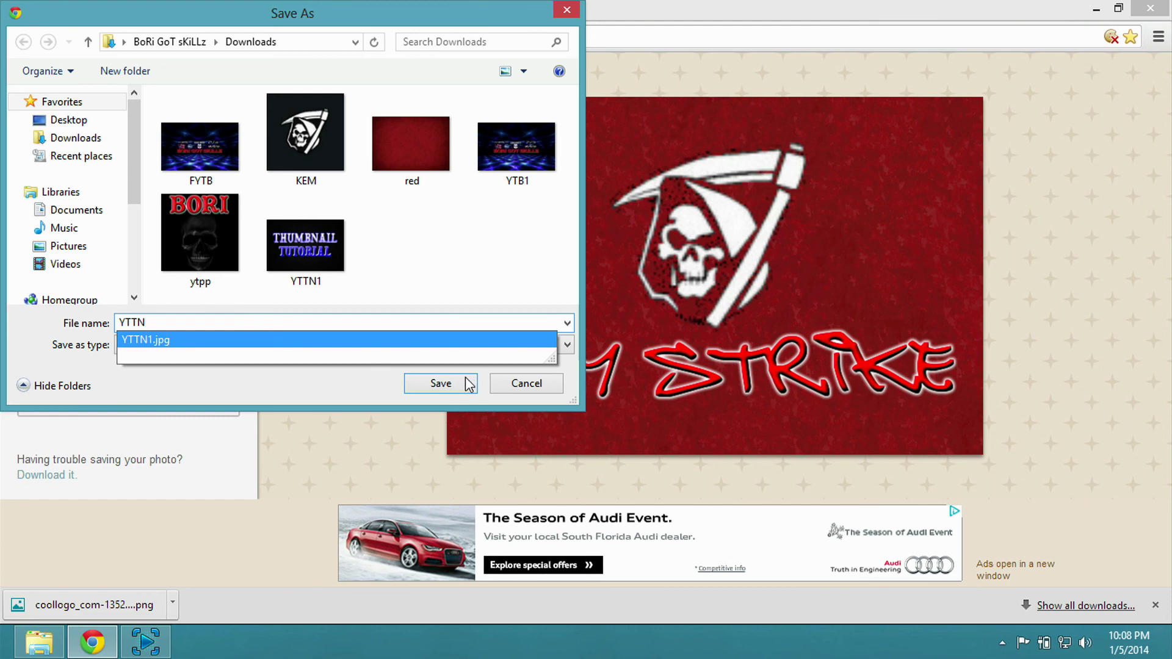
{"action": "left_click", "coordinate": [441, 383]}
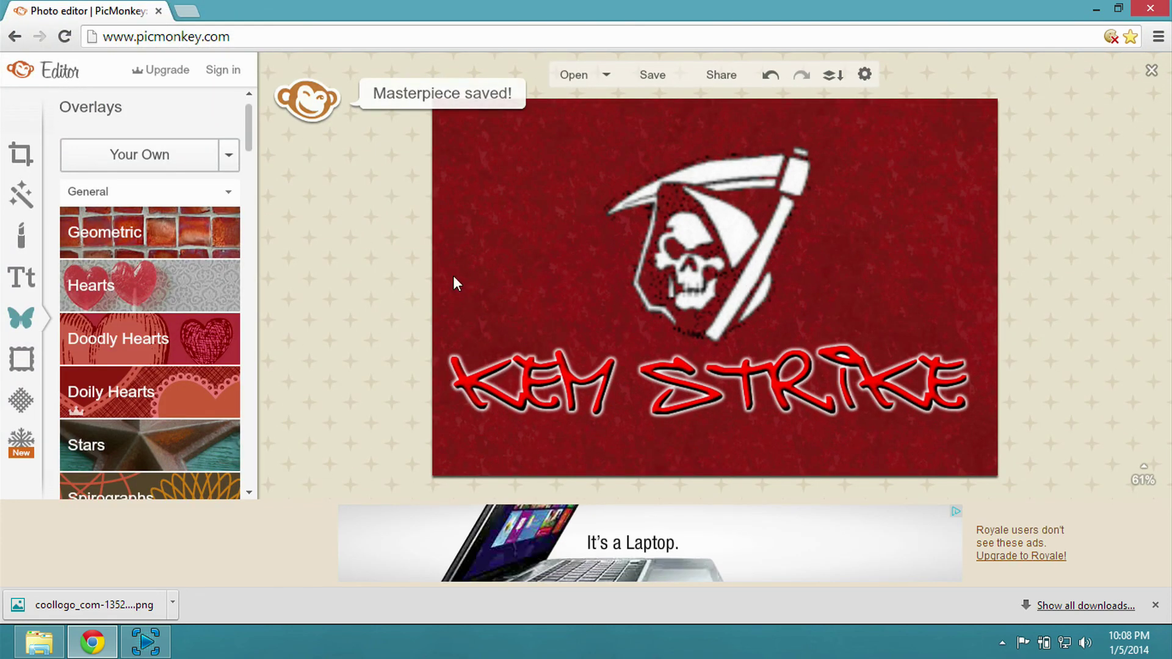
Close the browser and view the saved YTTN image from the Downloads folder in File Explorer, closing the folder when done.
{"action": "left_click", "coordinate": [159, 11]}
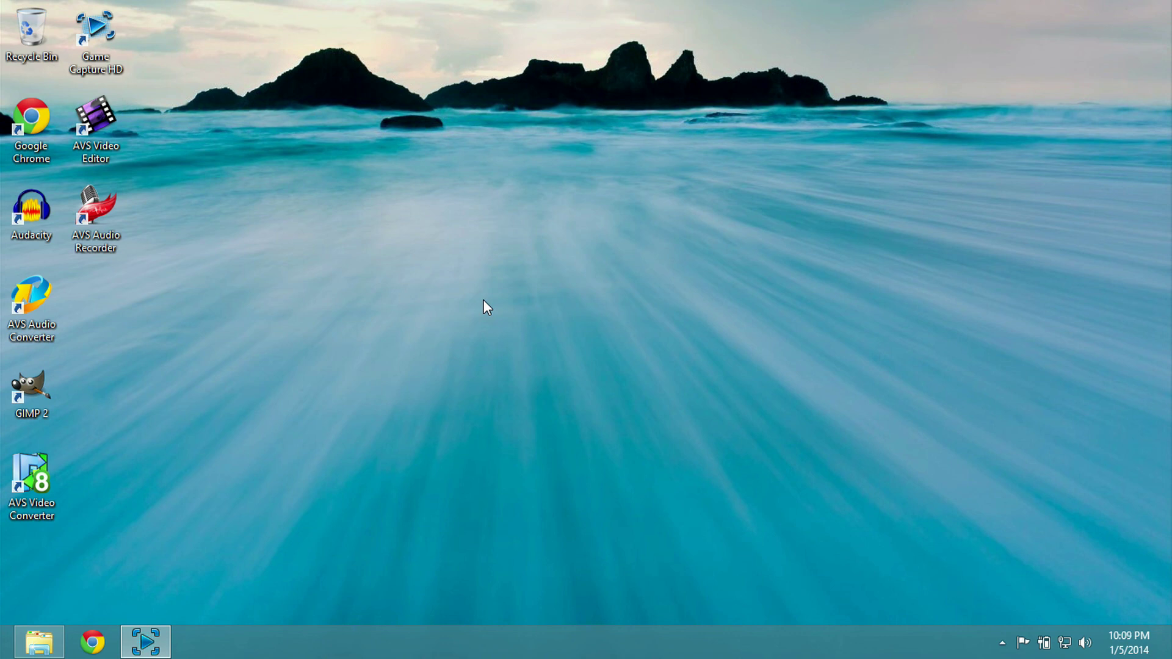
{"action": "left_click", "coordinate": [39, 641]}
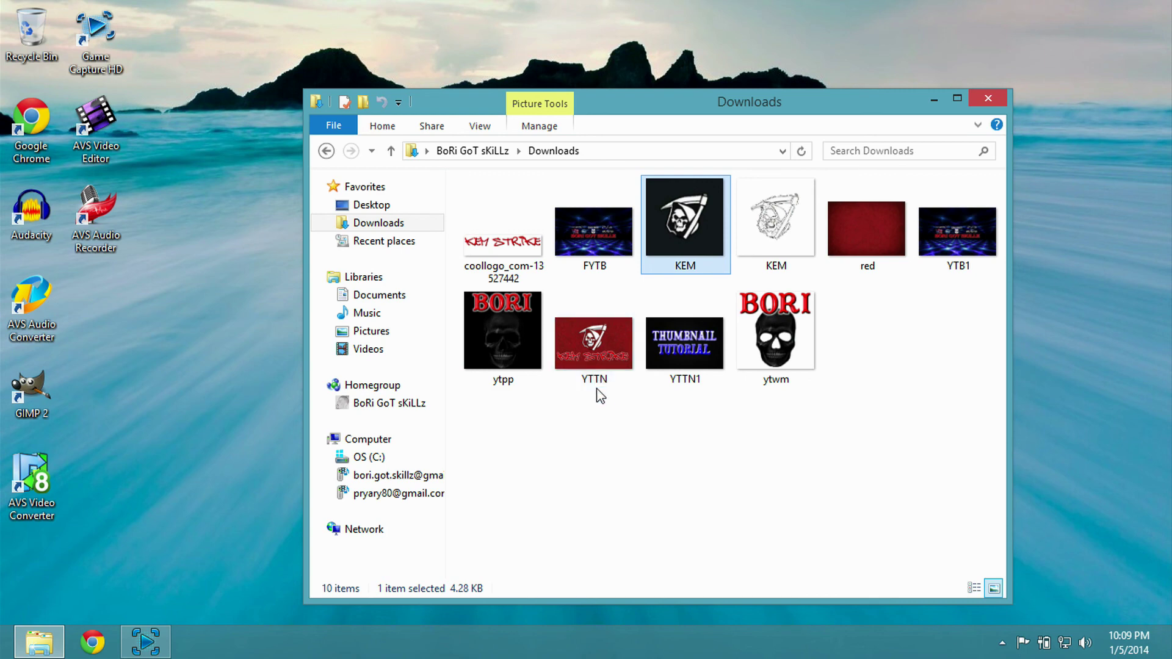
{"action": "double_click", "coordinate": [602, 348]}
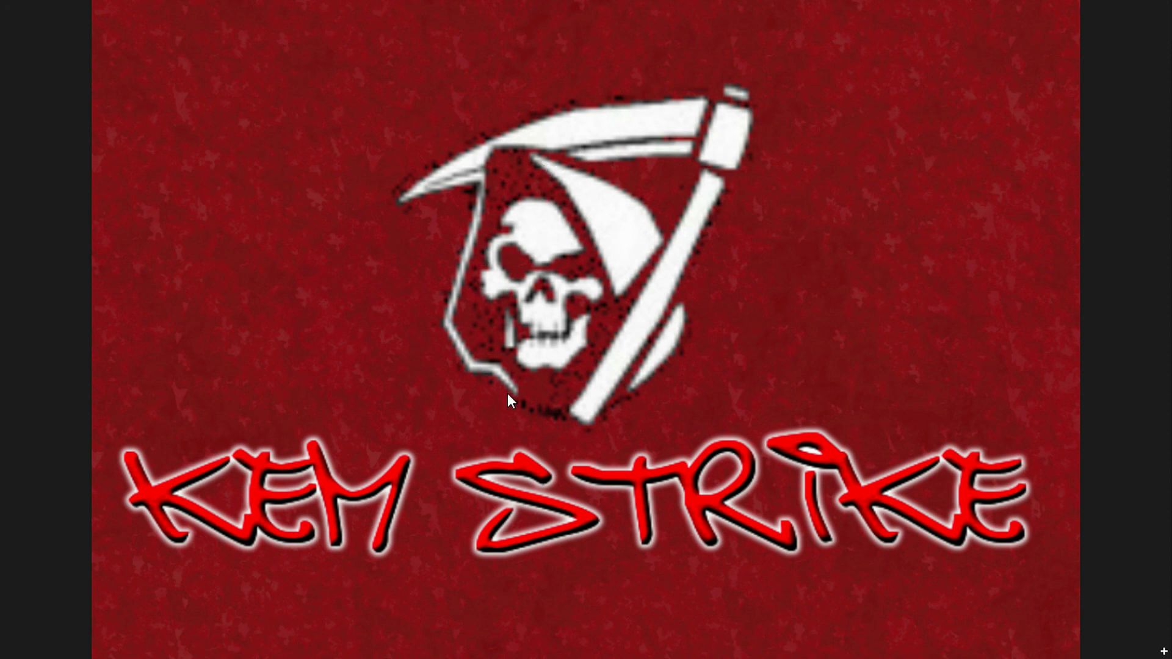
{"action": "key", "text": "super"}
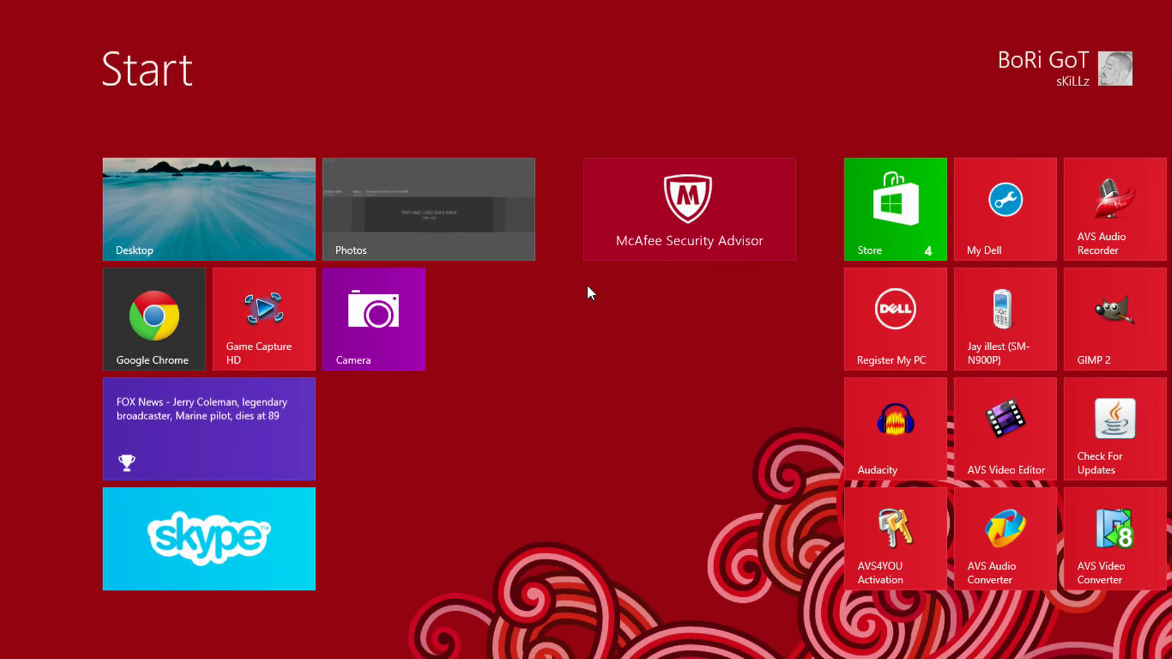
{"action": "left_click", "coordinate": [204, 222]}
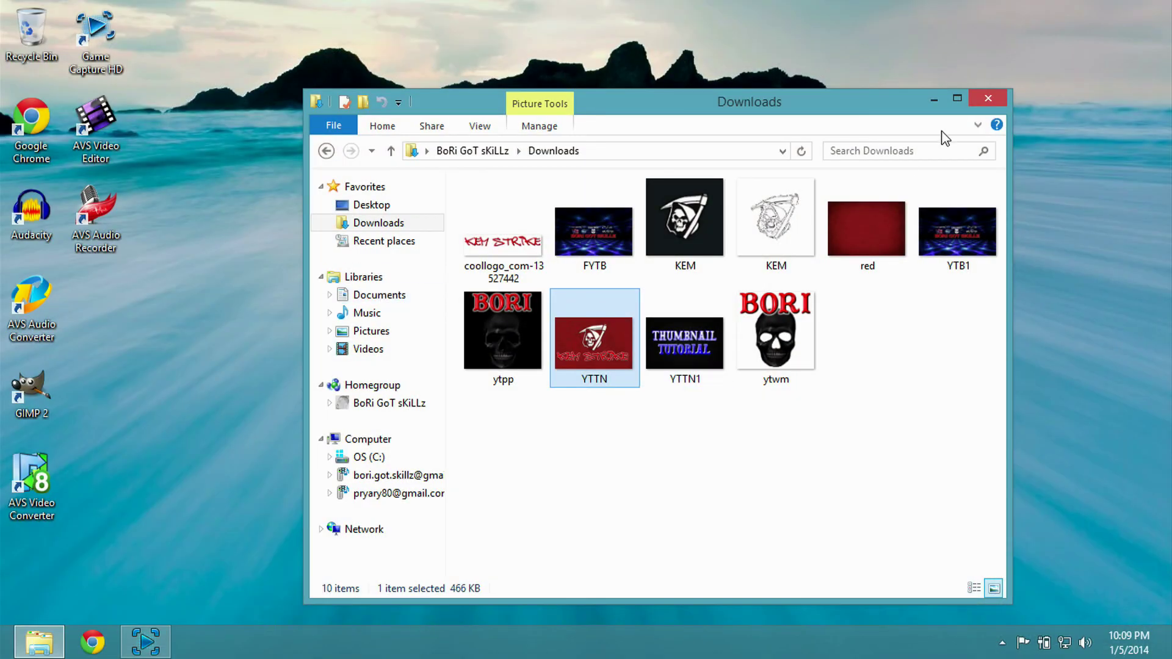
{"action": "left_click", "coordinate": [988, 99]}
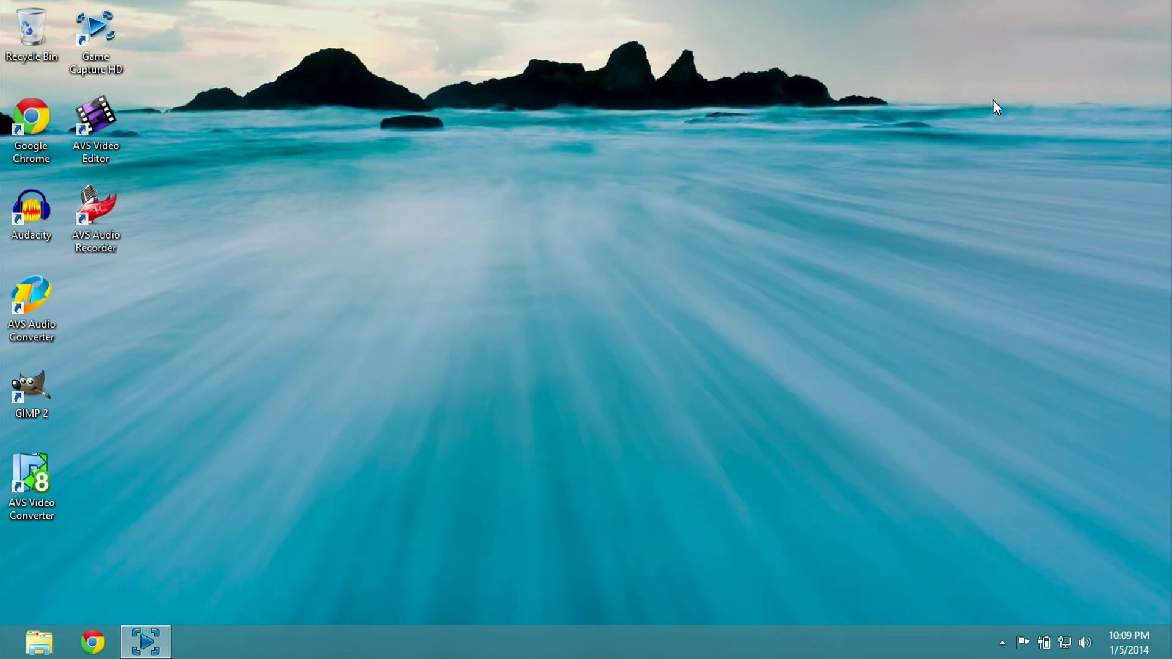